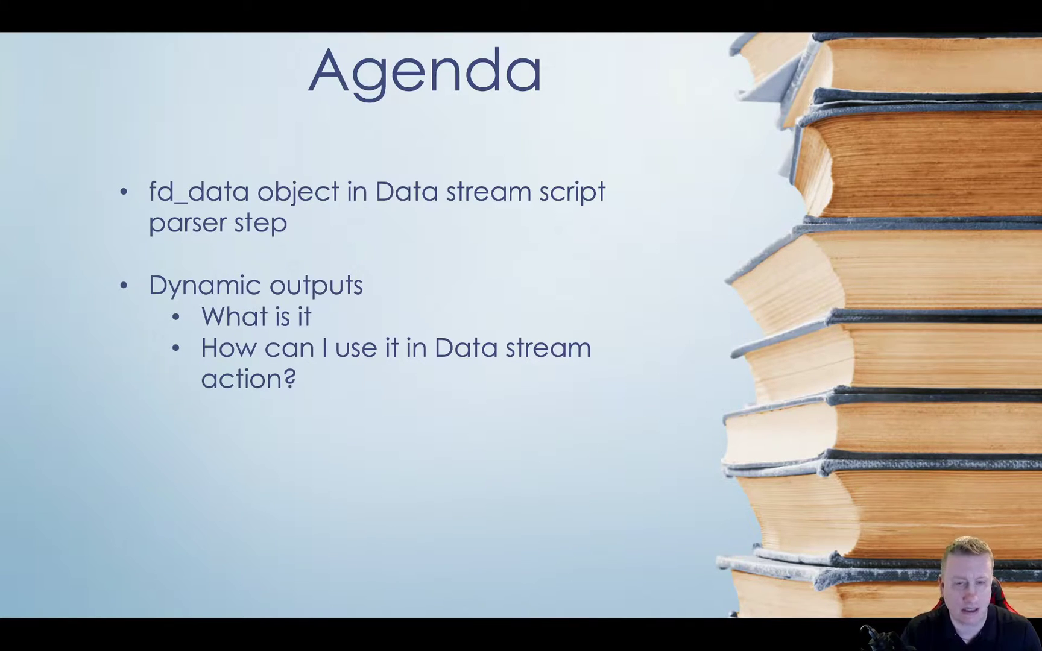
- Leave the PowerPoint agenda slideshow and return to the ServiceNow homepage in Chrome
{"action": "key", "text": "super+Tab"}
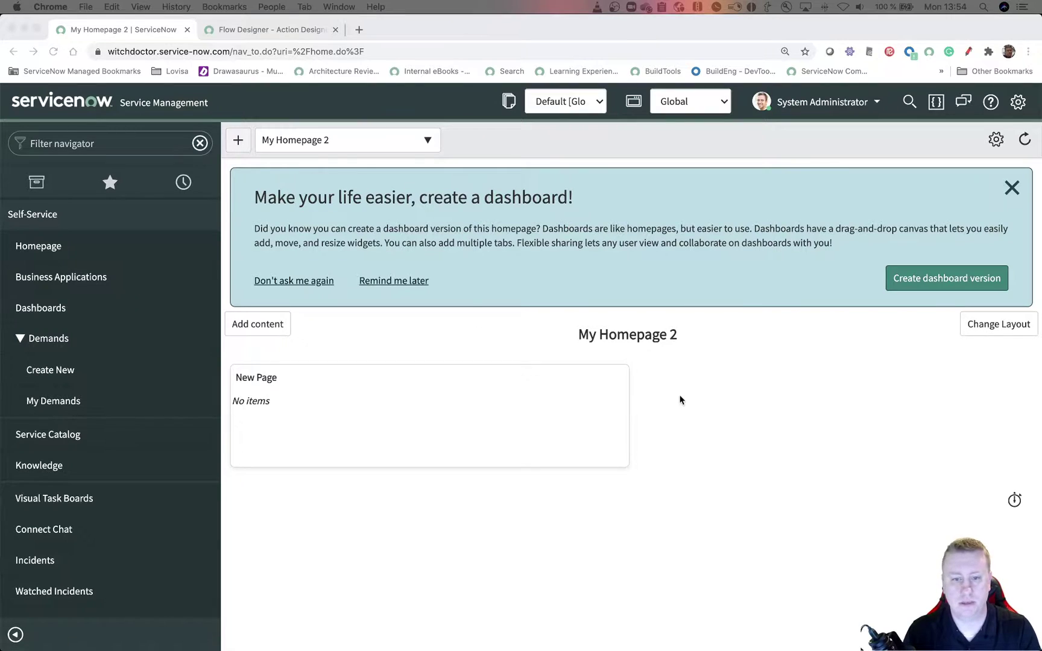
- Switch to the Flow Designer browser tab and go to its home page
{"action": "left_click", "coordinate": [758, 393]}
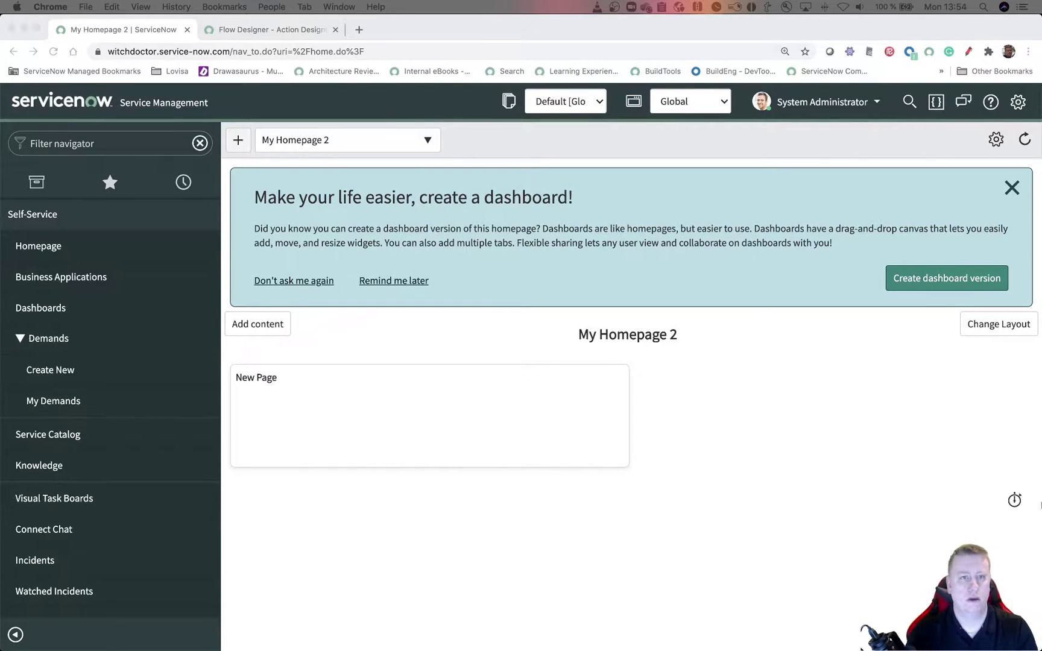
{"action": "left_click", "coordinate": [277, 32]}
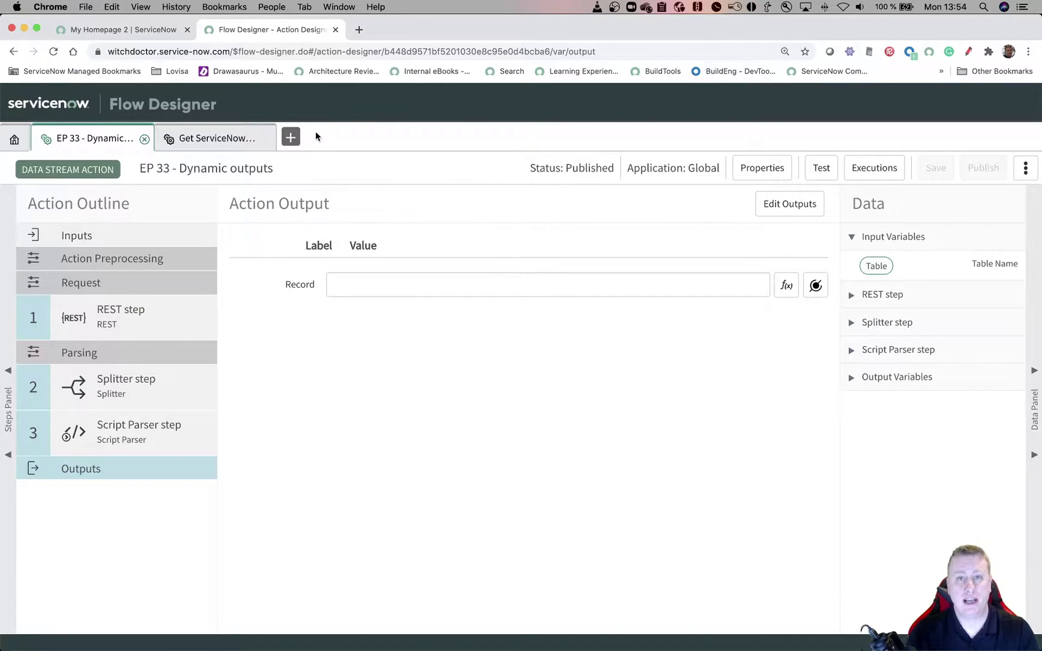
{"action": "left_click", "coordinate": [15, 139]}
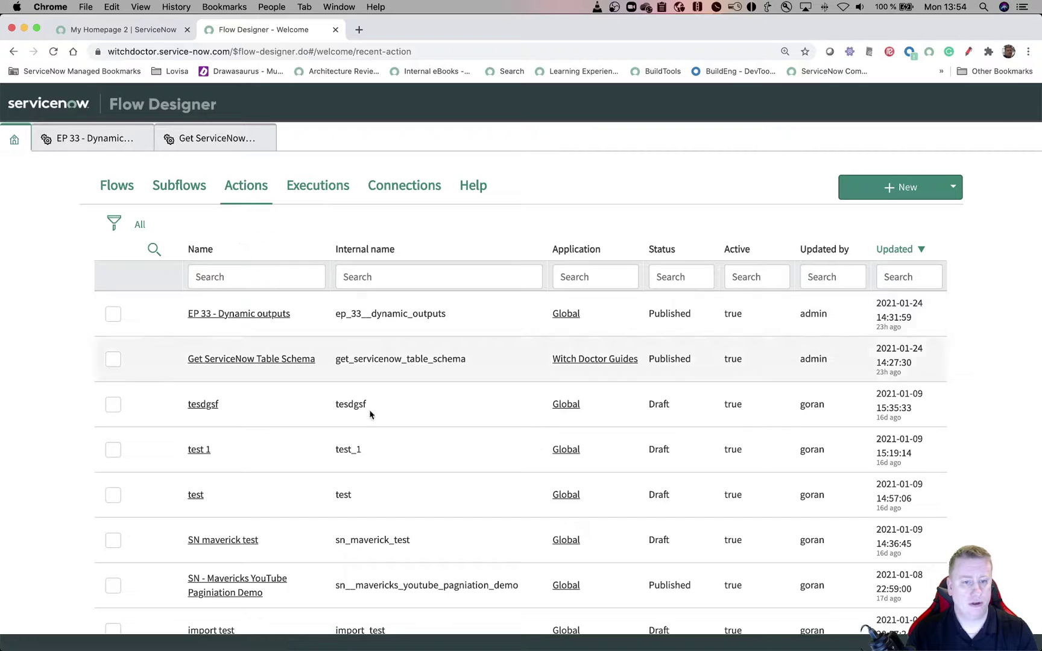
- Open and close the SN maverick test action, then show the list of flows
{"action": "scroll", "coordinate": [325, 442], "scroll_direction": "down", "scroll_amount": 1}
{"action": "scroll", "coordinate": [325, 438], "scroll_direction": "down", "scroll_amount": 3}
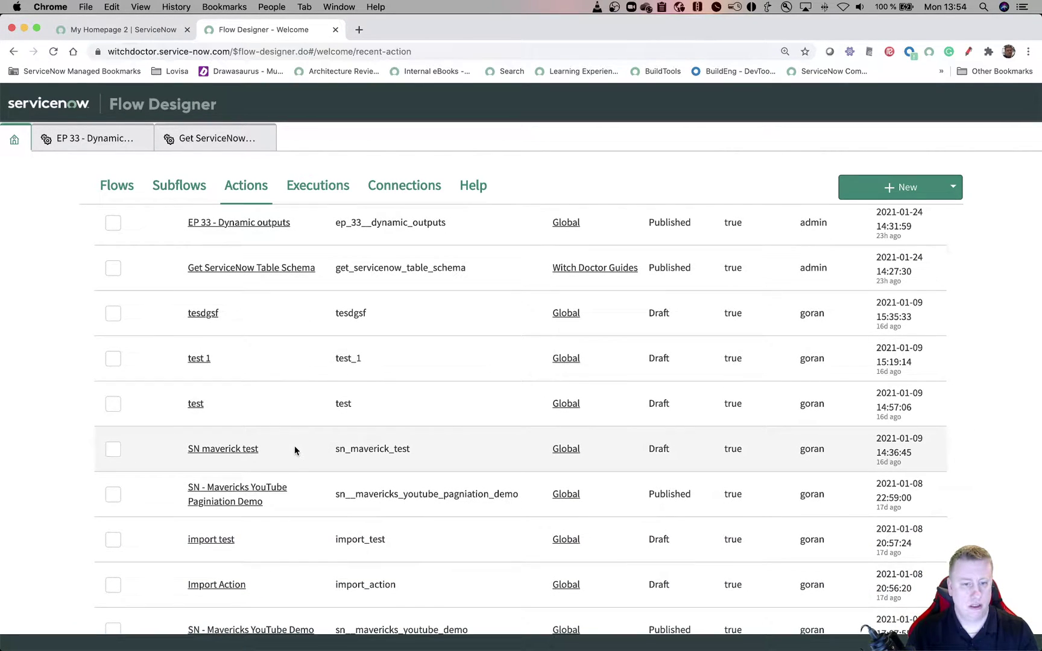
{"action": "left_click", "coordinate": [221, 450]}
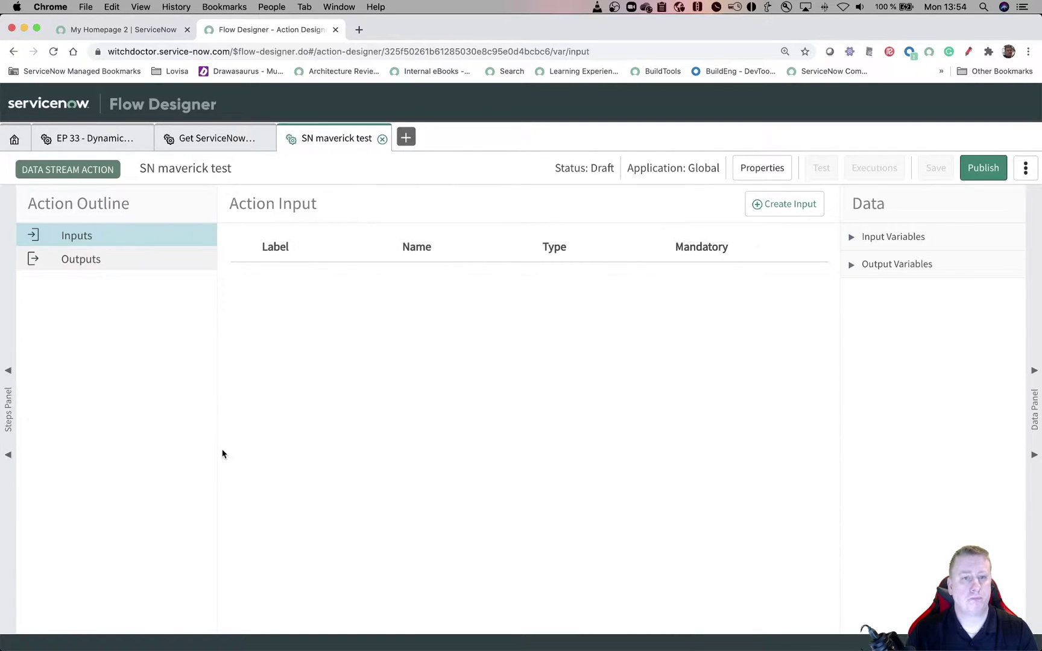
{"action": "left_click", "coordinate": [382, 140]}
{"action": "left_click", "coordinate": [15, 140]}
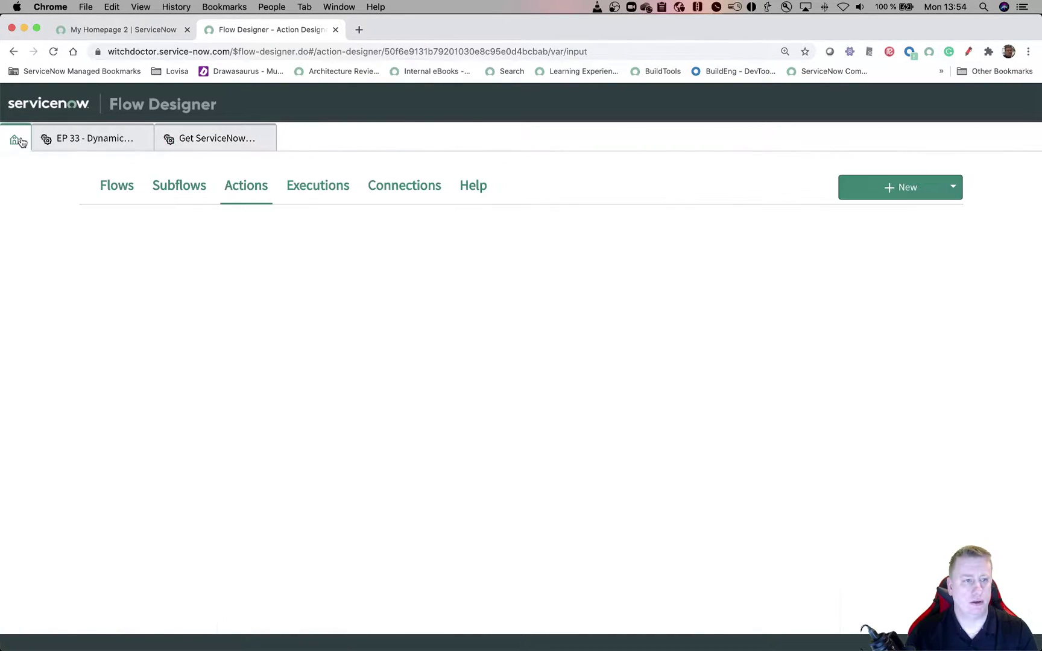
{"action": "left_click", "coordinate": [121, 199]}
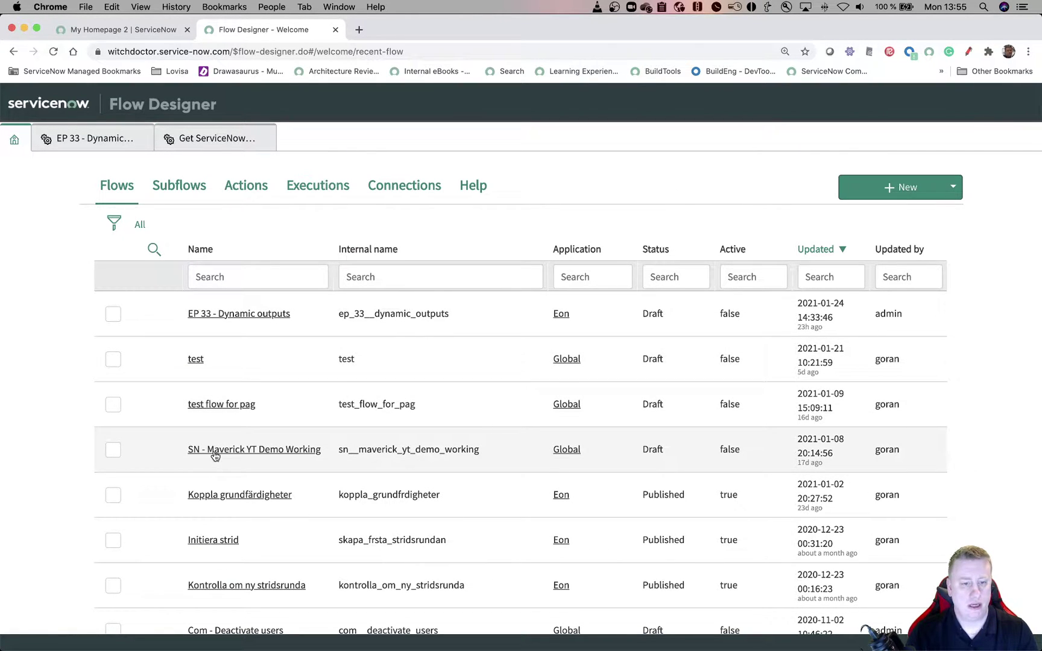
- In the SN - Maverick YT Demo Working flow, add a Create Record step on the Incident table after Log
{"action": "left_click", "coordinate": [213, 451]}
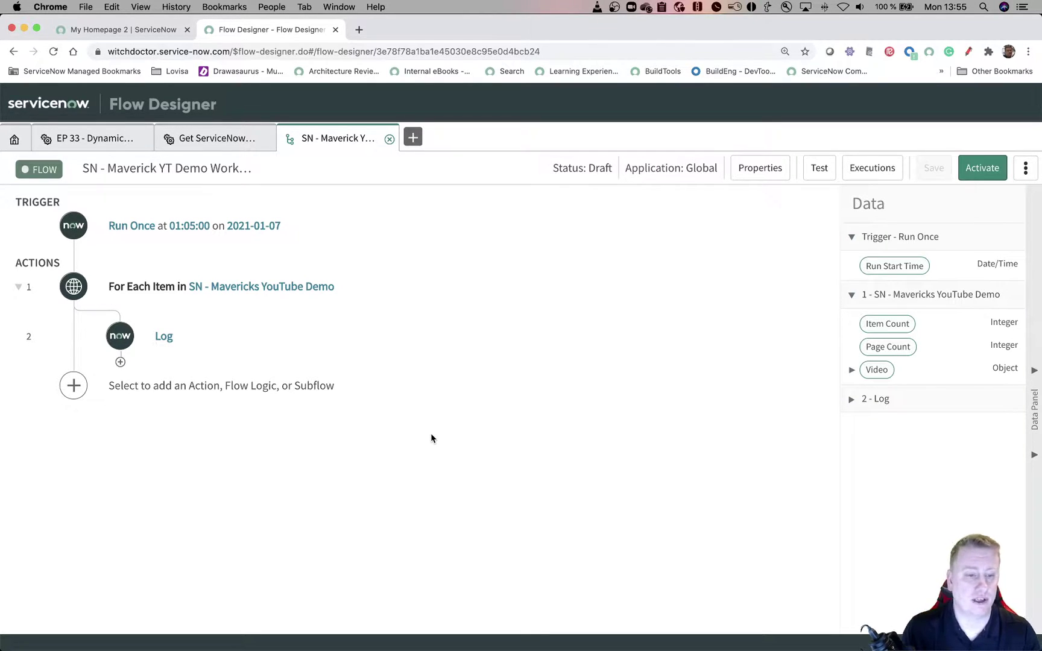
{"action": "left_click", "coordinate": [121, 364]}
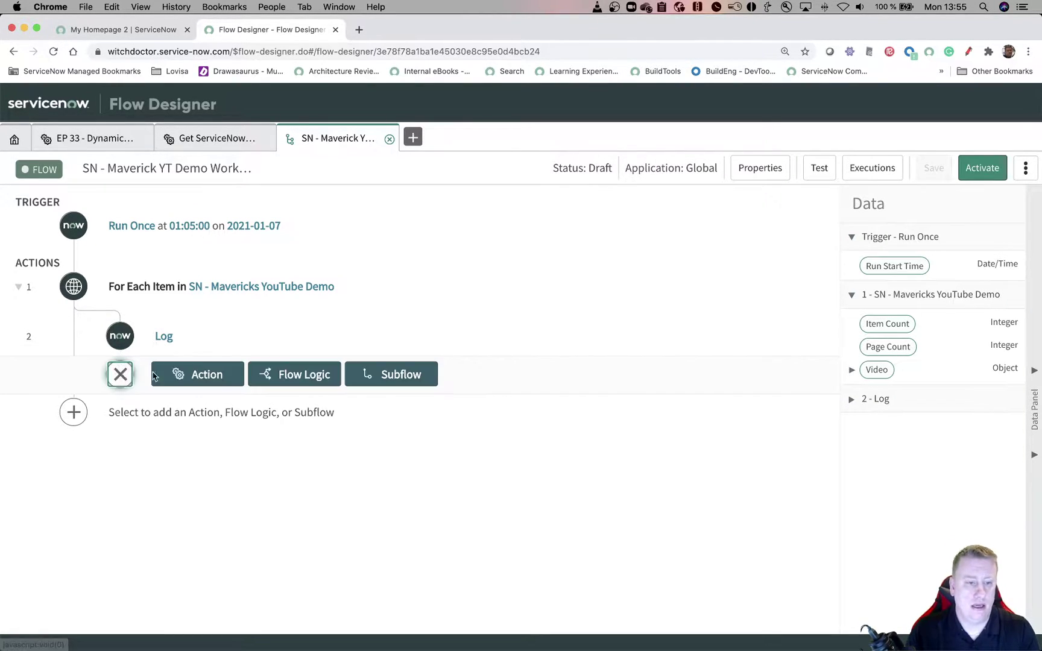
{"action": "left_click", "coordinate": [176, 375]}
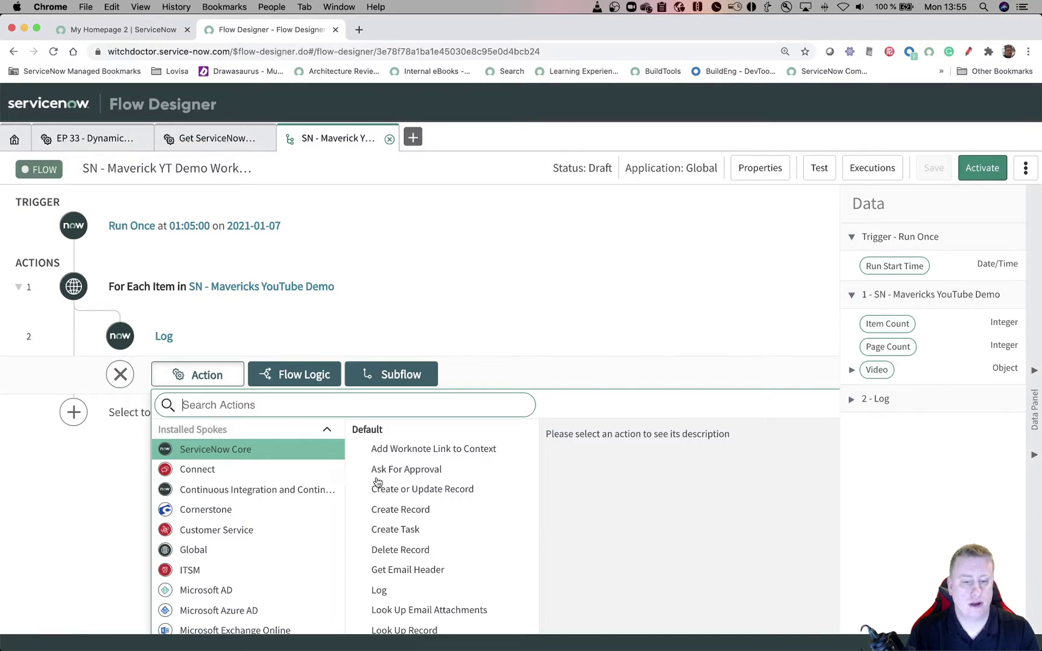
{"action": "left_click", "coordinate": [415, 510]}
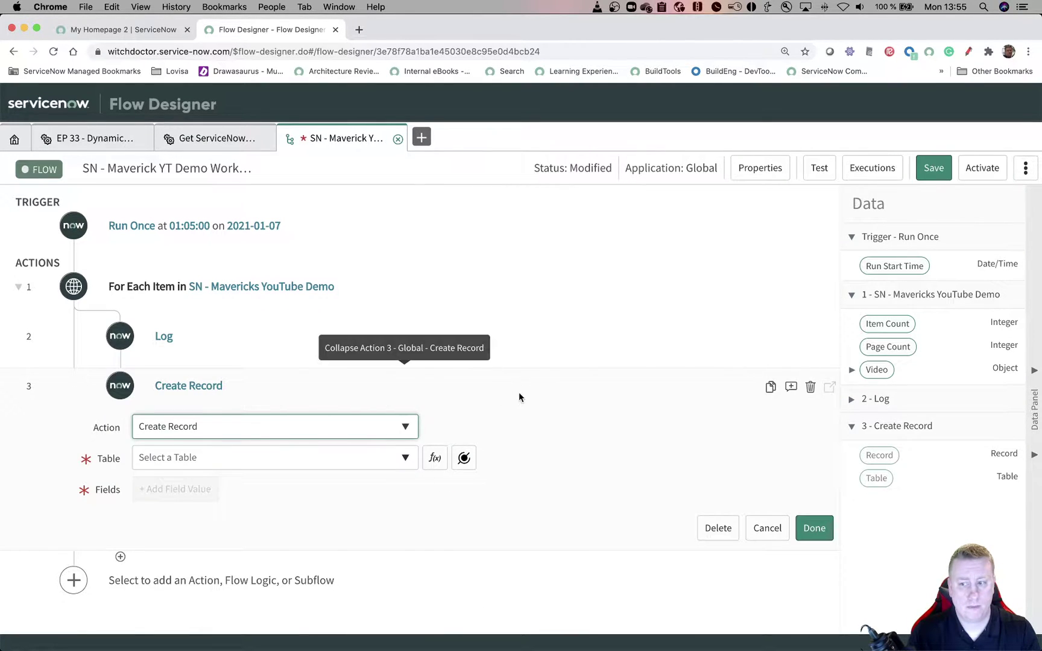
{"action": "scroll", "coordinate": [518, 392], "scroll_direction": "down", "scroll_amount": 1}
{"action": "left_click", "coordinate": [357, 416]}
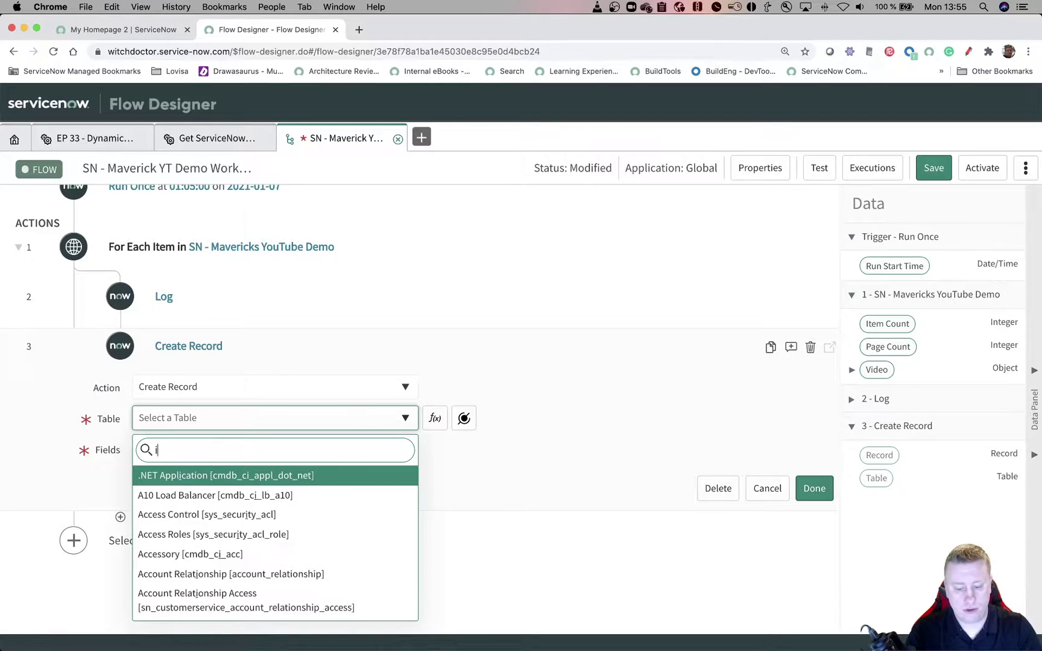
{"action": "type", "text": "inci"}
{"action": "key", "text": "Return"}
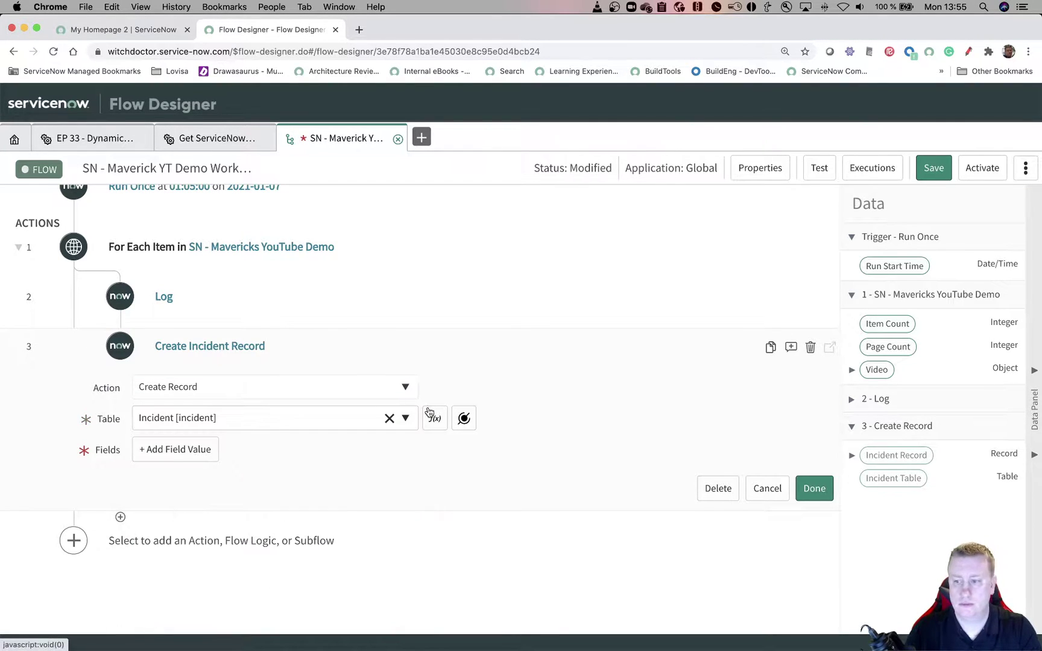
- Map Video Short Description into the incident's Short description field and switch it to scripting
{"action": "left_click", "coordinate": [208, 451]}
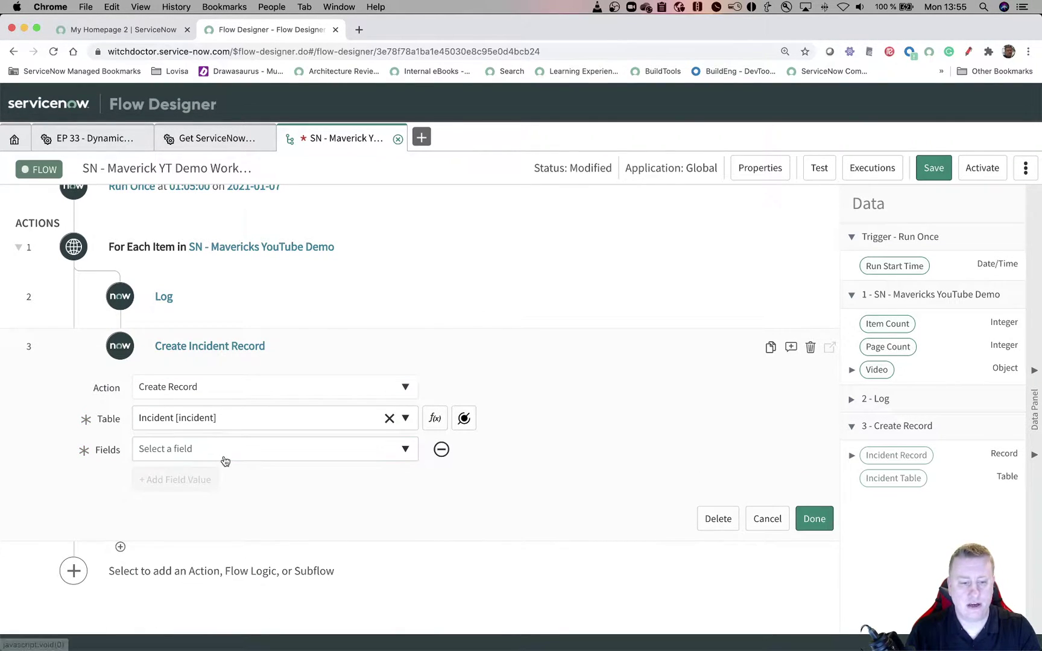
{"action": "left_click", "coordinate": [224, 456]}
{"action": "type", "text": "shor"}
{"action": "key", "text": "Return"}
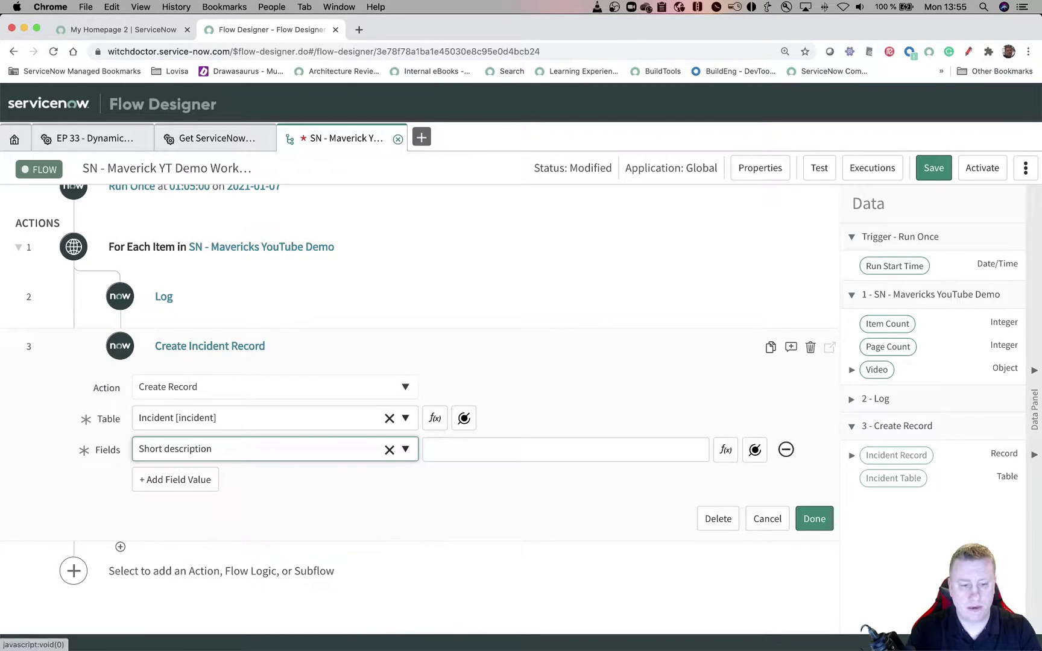
{"action": "left_click", "coordinate": [852, 371]}
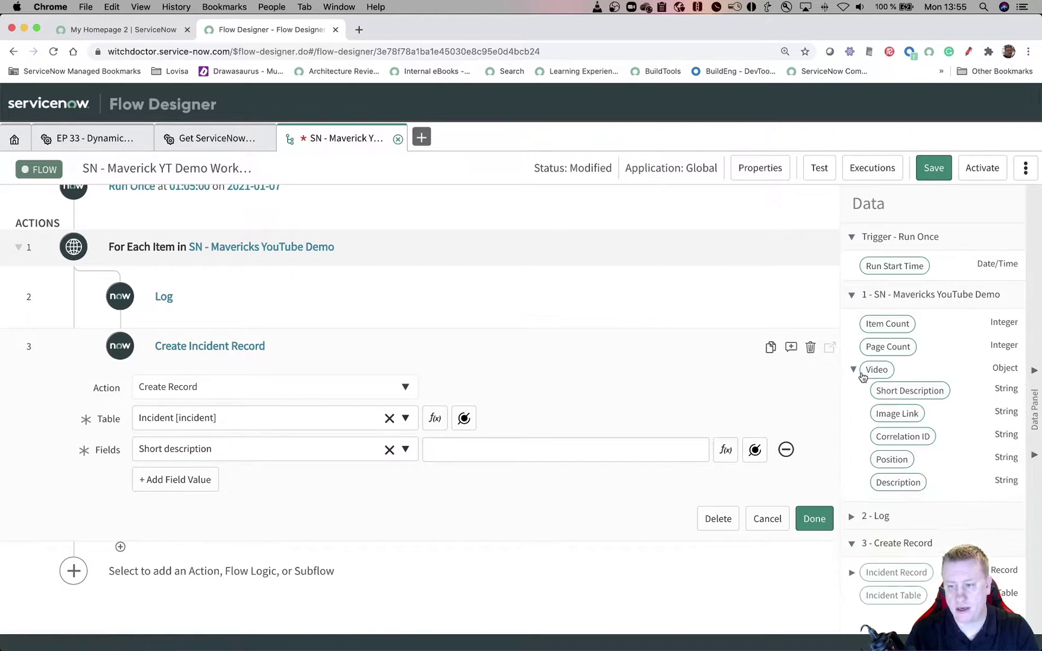
{"action": "left_click_drag", "start_coordinate": [908, 391], "coordinate": [584, 453]}
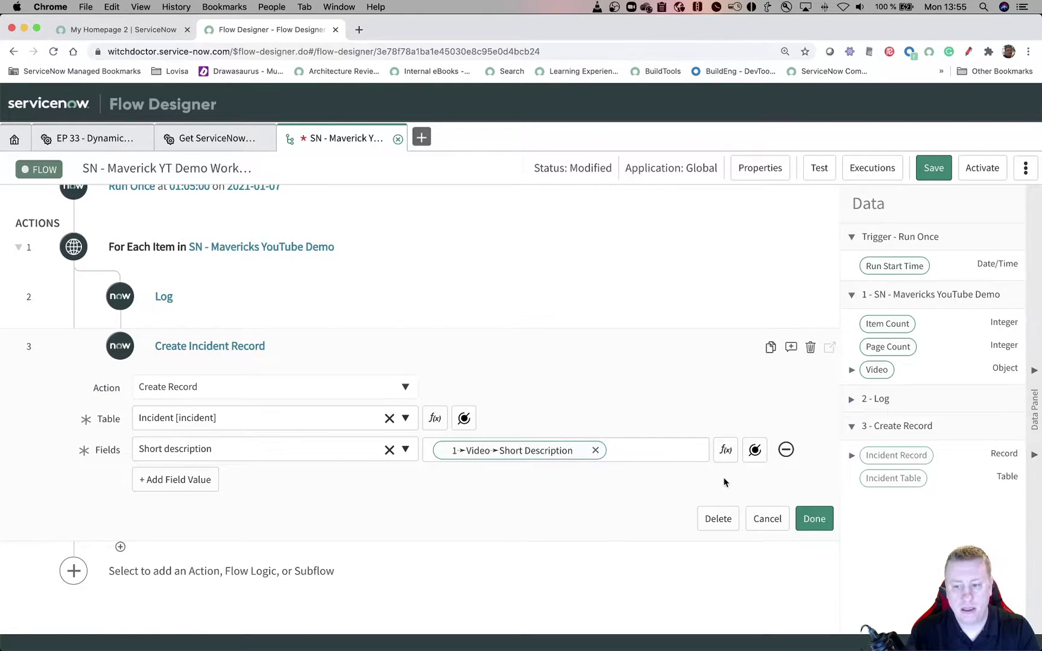
{"action": "left_click", "coordinate": [725, 451]}
- Script Short description as return fd_data._1__mavericks_youtube_demo.video.short_description, then cancel the step
{"action": "scroll", "coordinate": [579, 418], "scroll_direction": "down", "scroll_amount": 3}
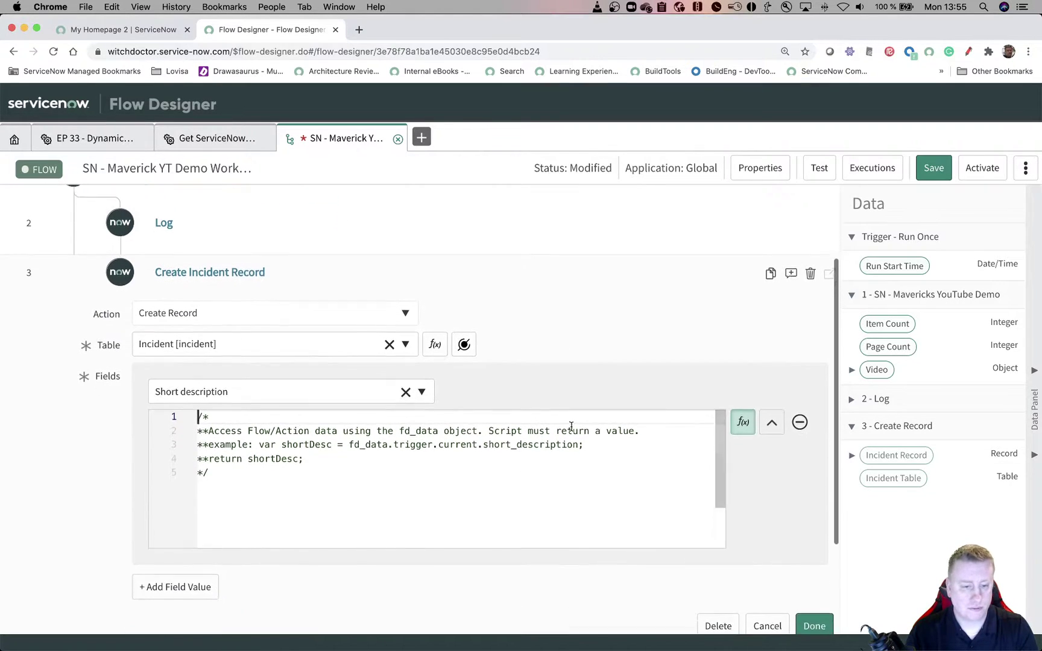
{"action": "left_click", "coordinate": [502, 470]}
{"action": "key", "text": "Return"}
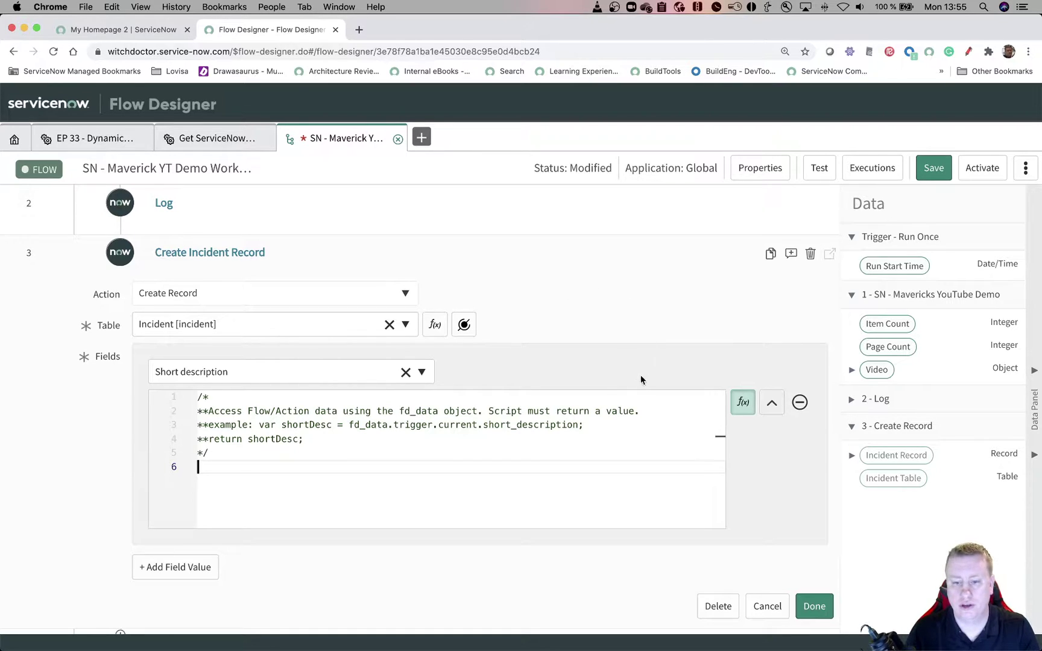
{"action": "left_click", "coordinate": [852, 370]}
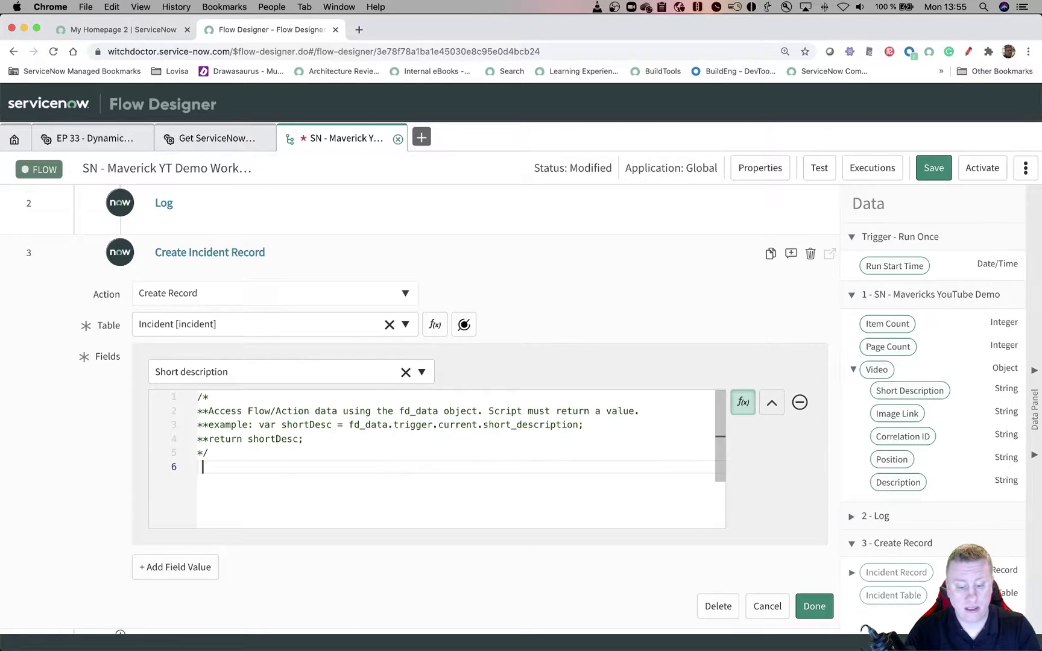
{"action": "type", "text": "return"}
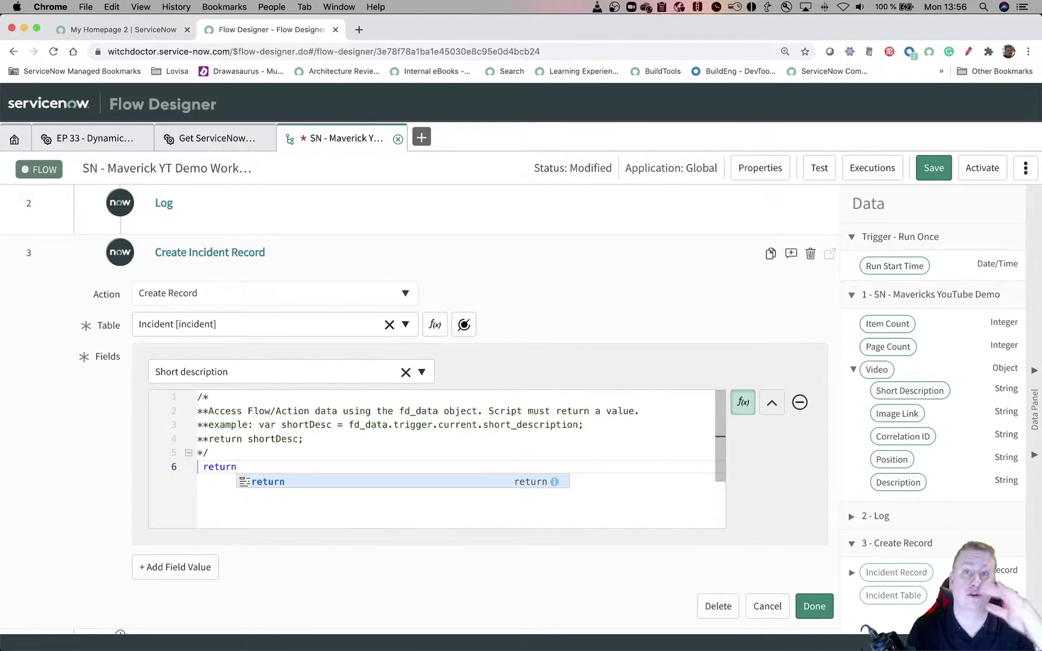
{"action": "type", "text": " fd_da"}
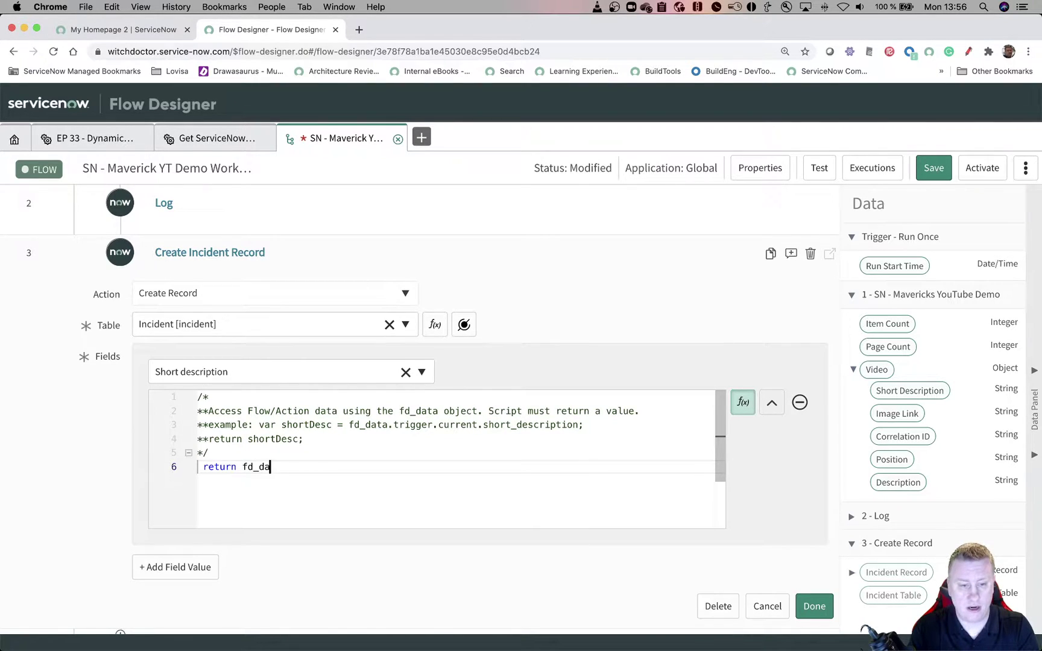
{"action": "type", "text": "ta."}
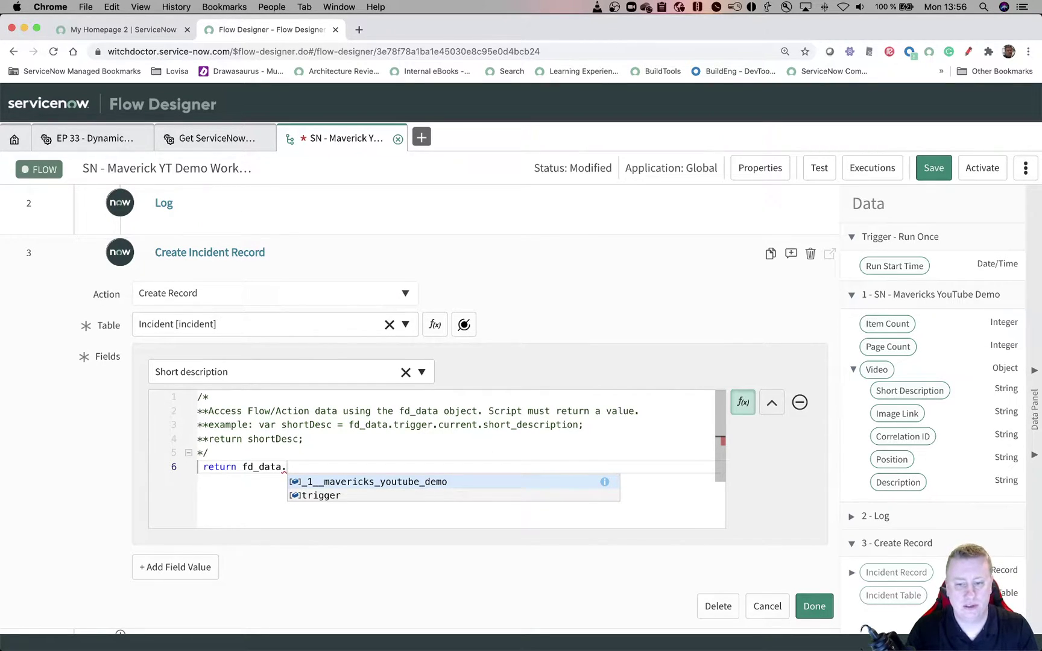
{"action": "key", "text": "Return"}
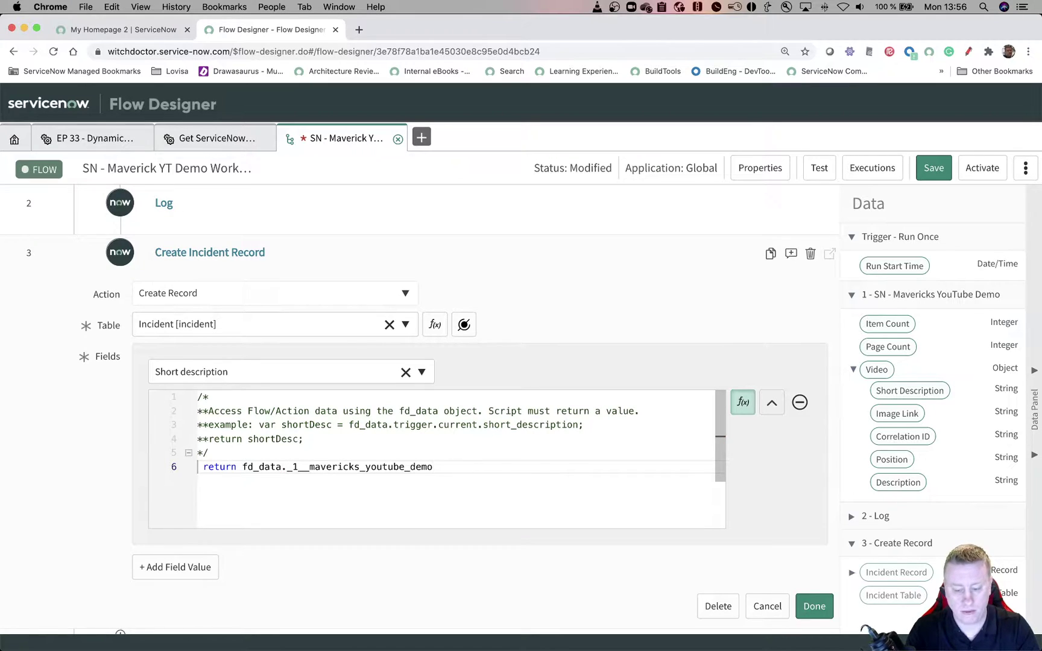
{"action": "type", "text": "."}
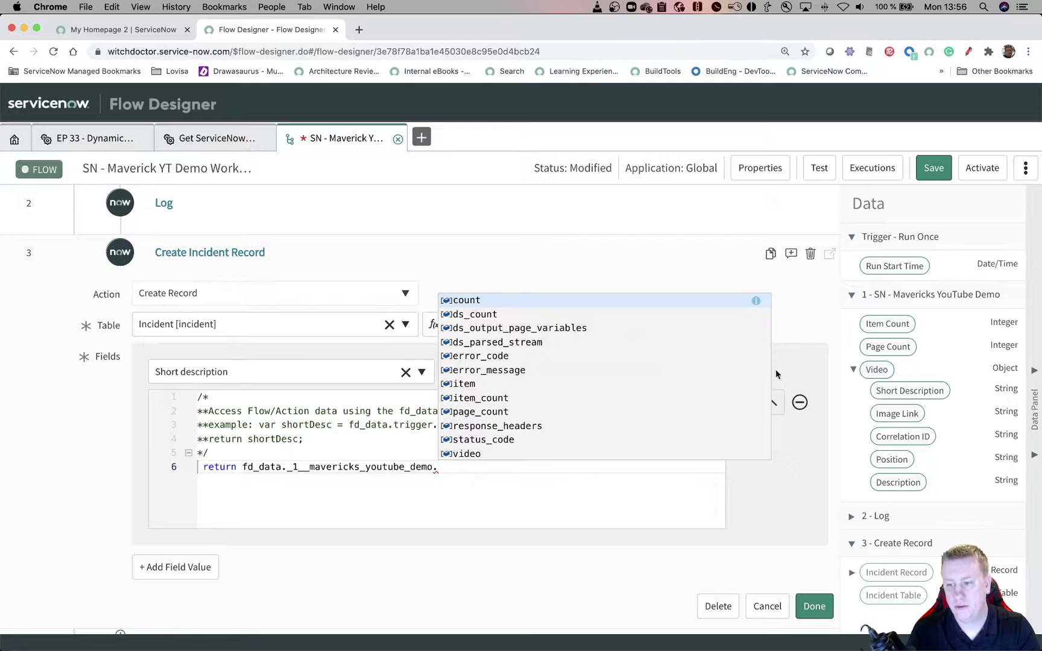
{"action": "left_click", "coordinate": [502, 454]}
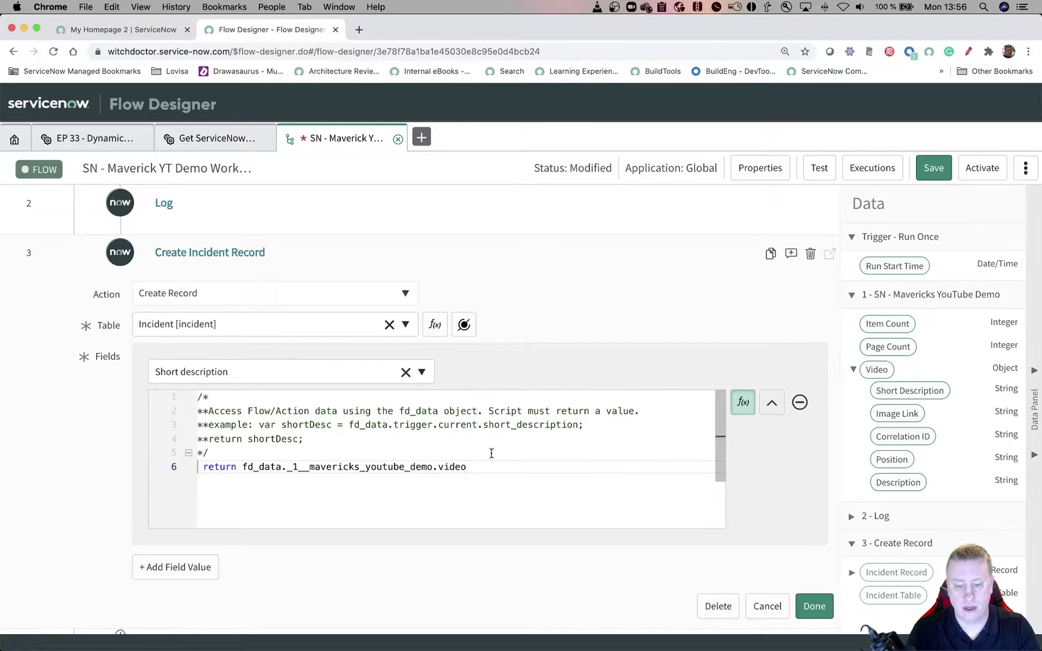
{"action": "type", "text": "."}
{"action": "key", "text": "Down"}
{"action": "key", "text": "Down"}
{"action": "key", "text": "Down"}
{"action": "key", "text": "Down"}
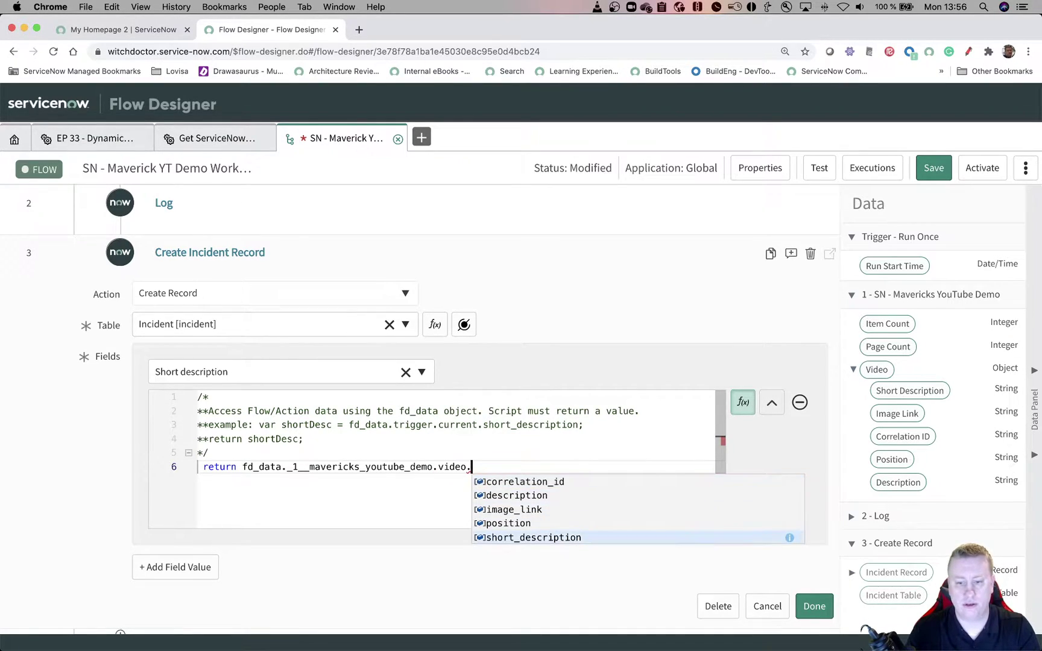
{"action": "key", "text": "Return"}
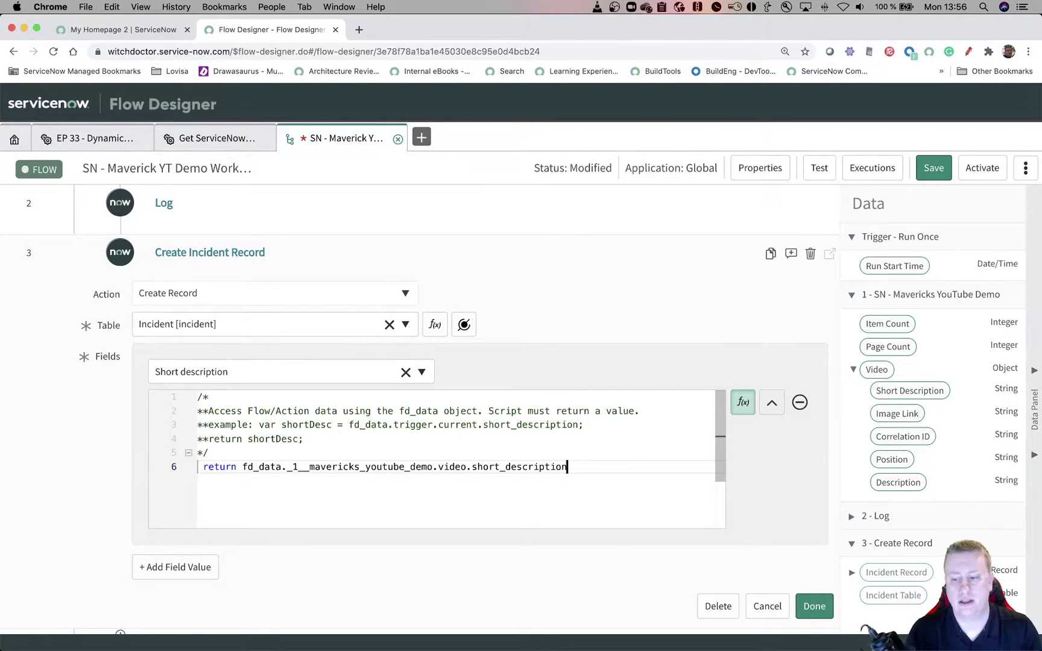
{"action": "left_click", "coordinate": [767, 606]}
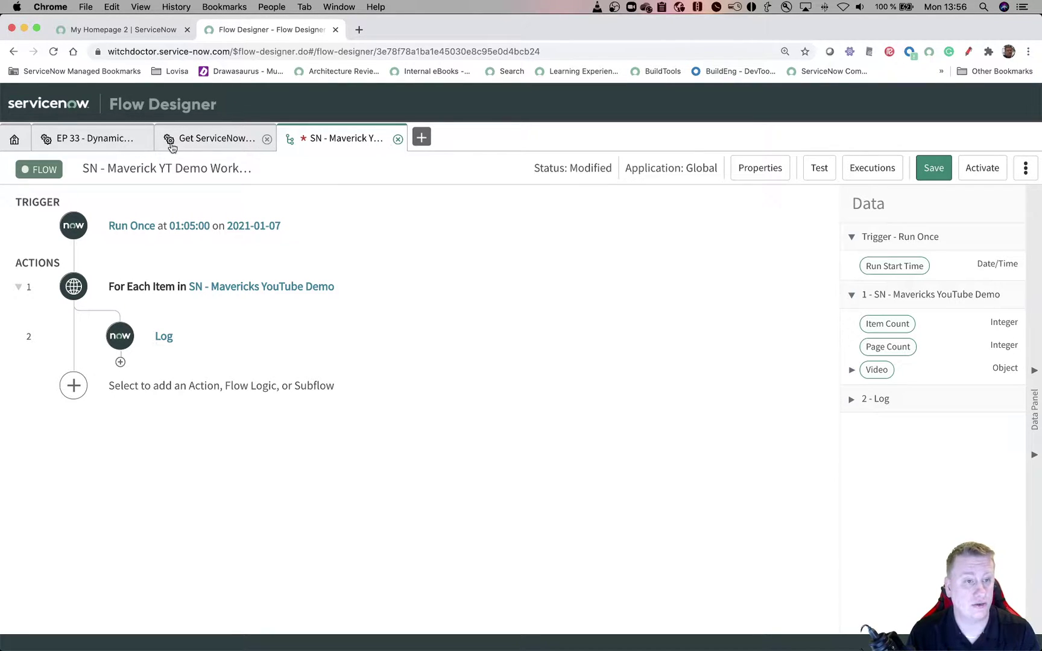
- Review the EP 33 - Dynamic outputs action's Script Parser script and input definitions
{"action": "left_click", "coordinate": [105, 144]}
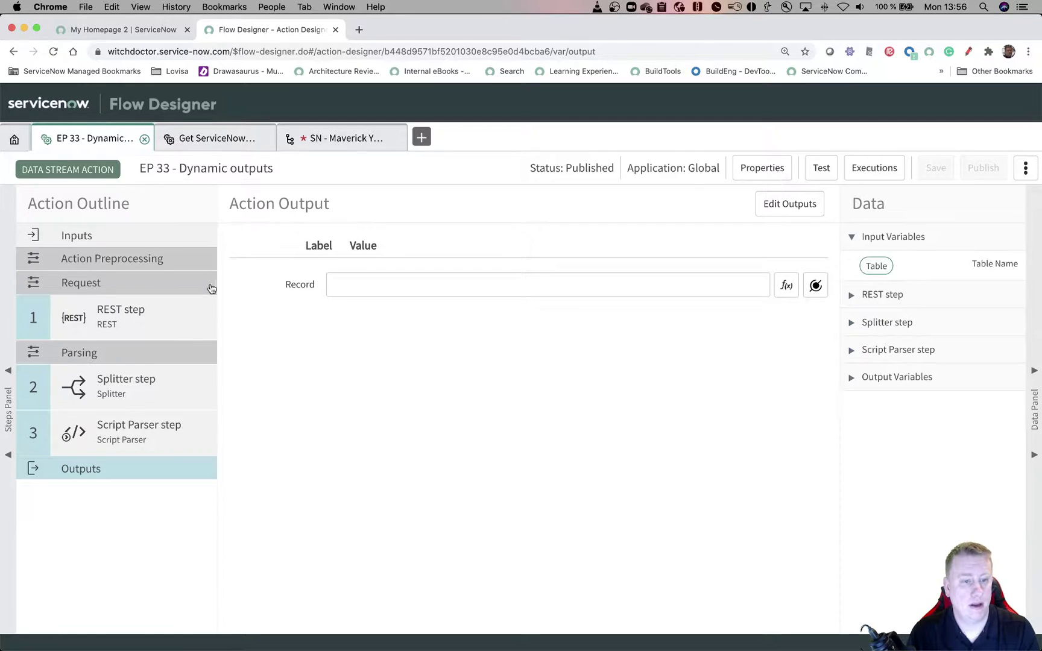
{"action": "left_click", "coordinate": [148, 433]}
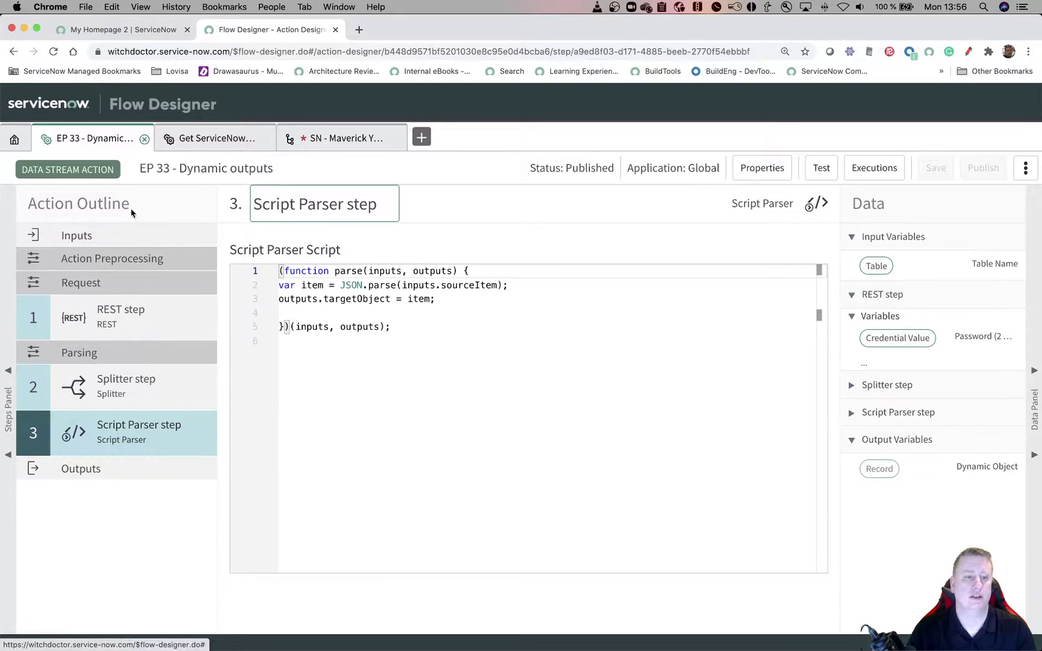
{"action": "left_click", "coordinate": [83, 238]}
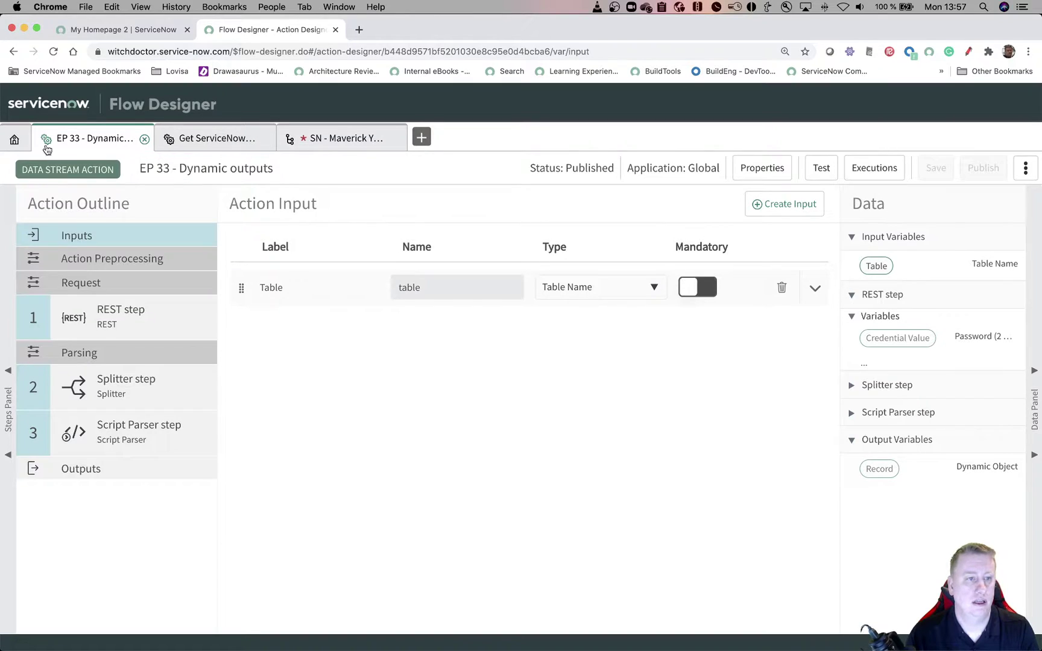
- Open the SN - Mavericks YouTube Pagniation Demo action from the home page's Actions list
{"action": "left_click", "coordinate": [19, 140]}
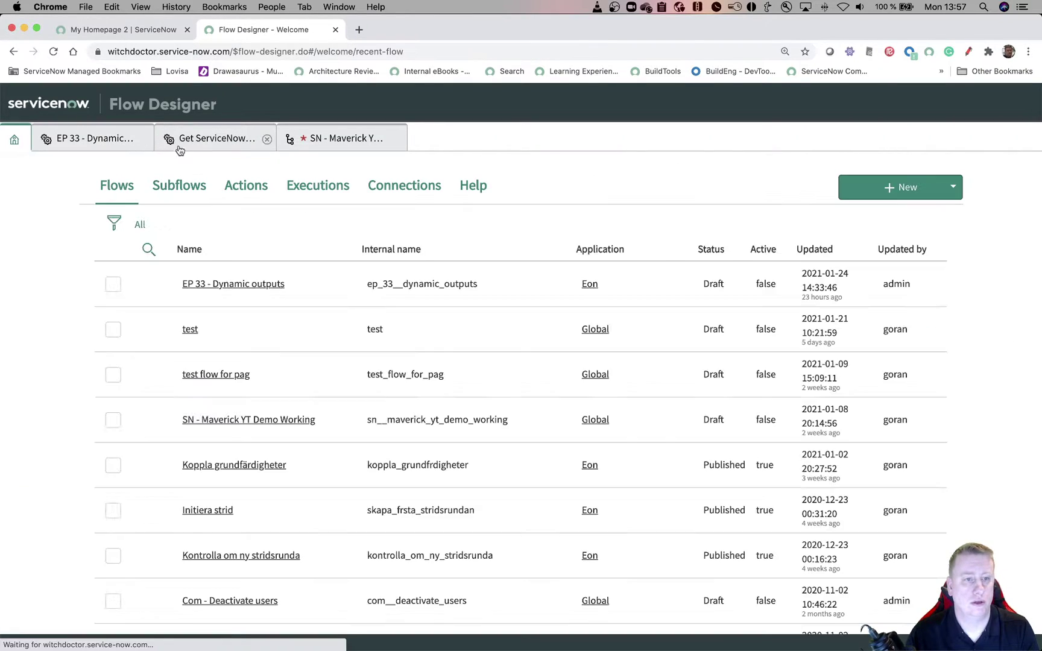
{"action": "left_click", "coordinate": [250, 197]}
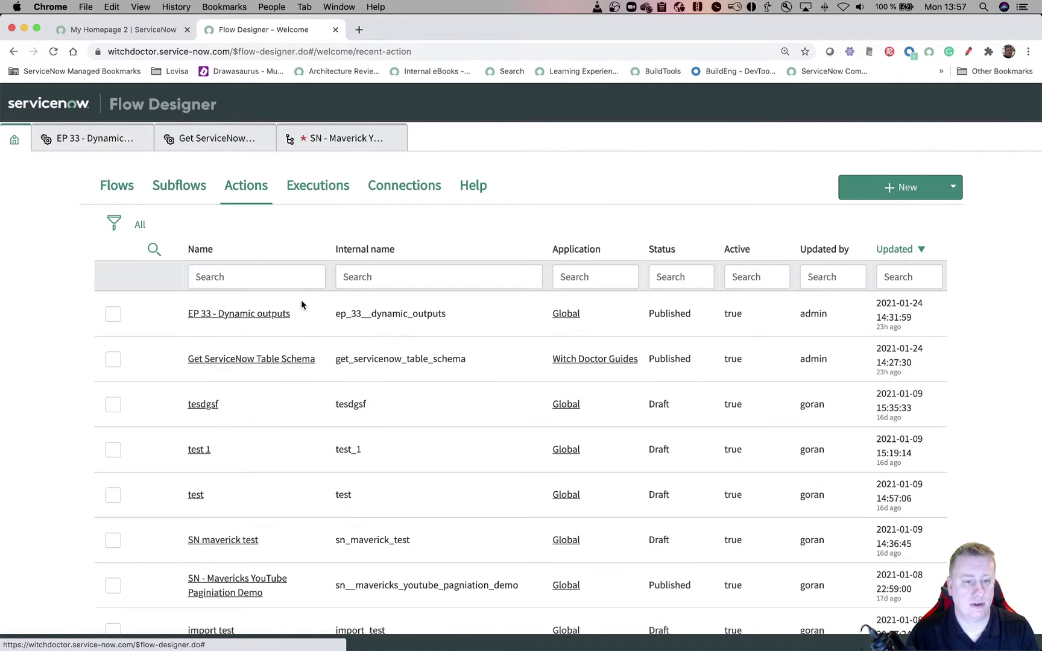
{"action": "scroll", "coordinate": [308, 469], "scroll_direction": "down", "scroll_amount": 1}
{"action": "scroll", "coordinate": [308, 469], "scroll_direction": "down", "scroll_amount": 1}
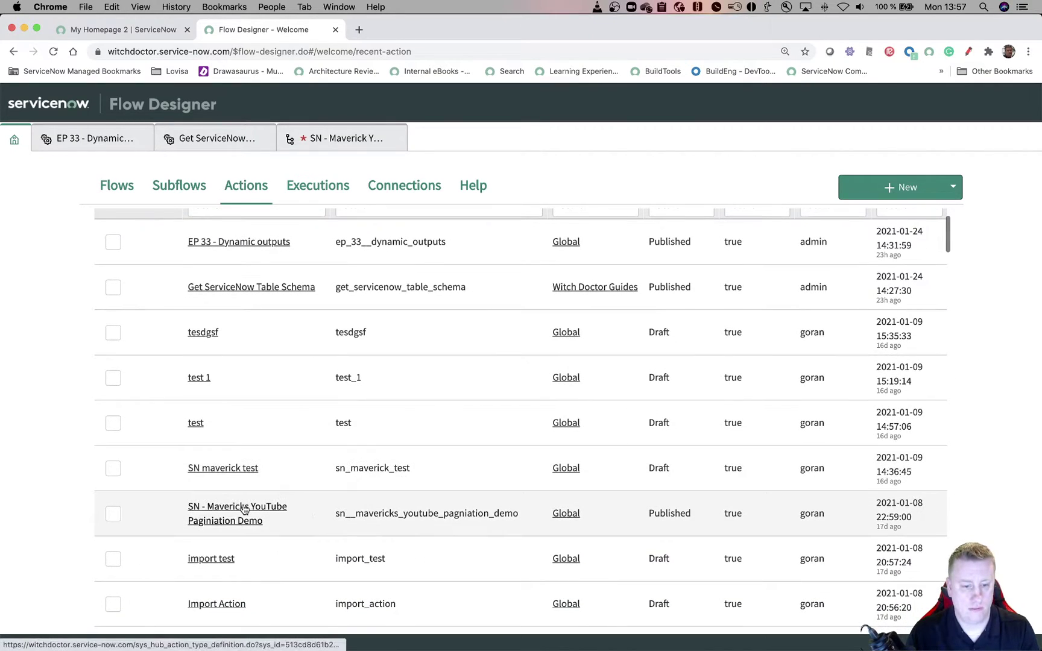
{"action": "left_click", "coordinate": [243, 505]}
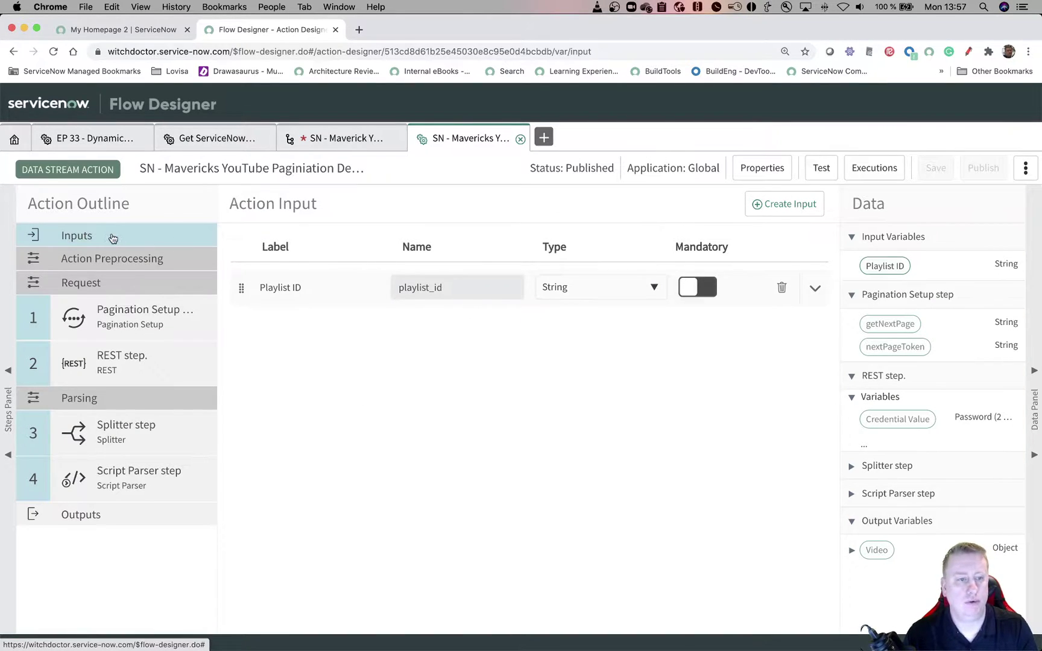
- Add a new True/False input to the action labelled 'Public'
{"action": "left_click", "coordinate": [781, 204]}
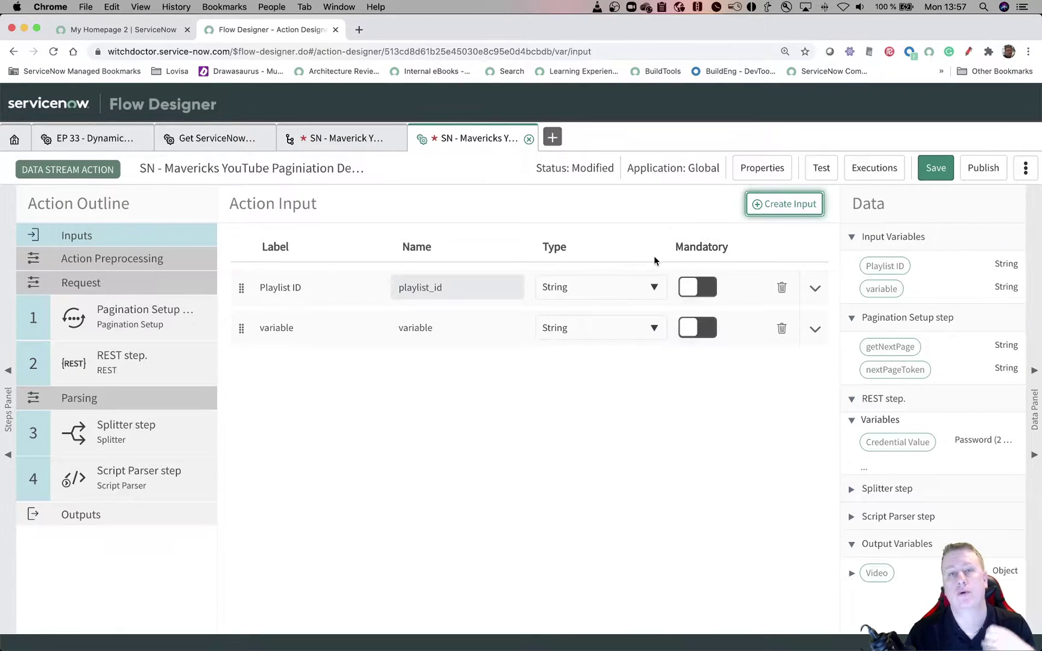
{"action": "left_click", "coordinate": [293, 328]}
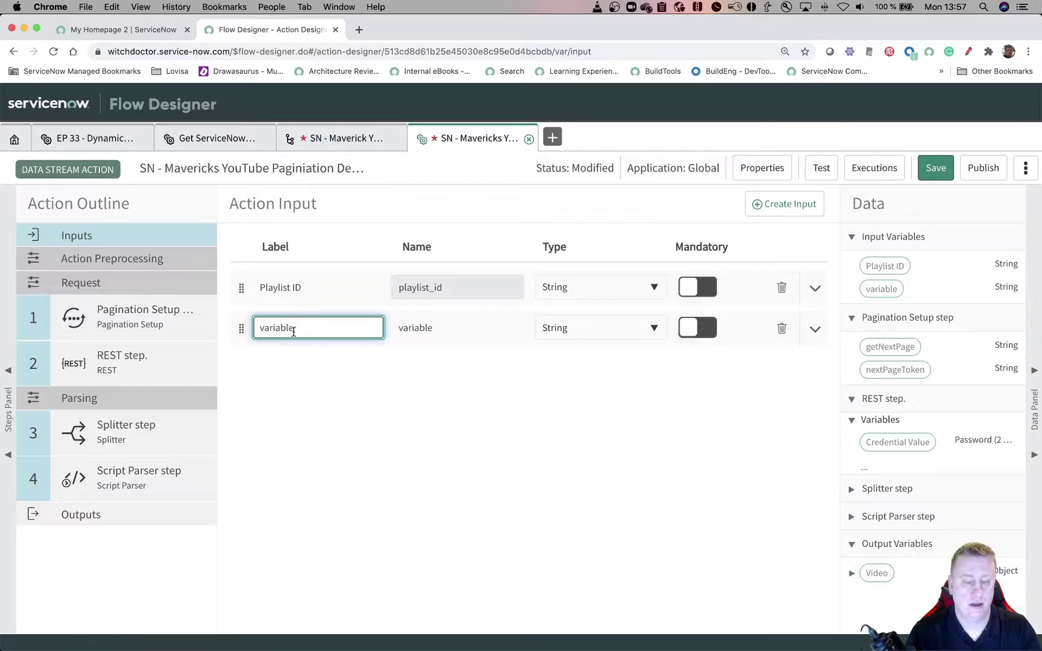
{"action": "key", "text": "super+a"}
{"action": "type", "text": "Public"}
{"action": "key", "text": "Tab"}
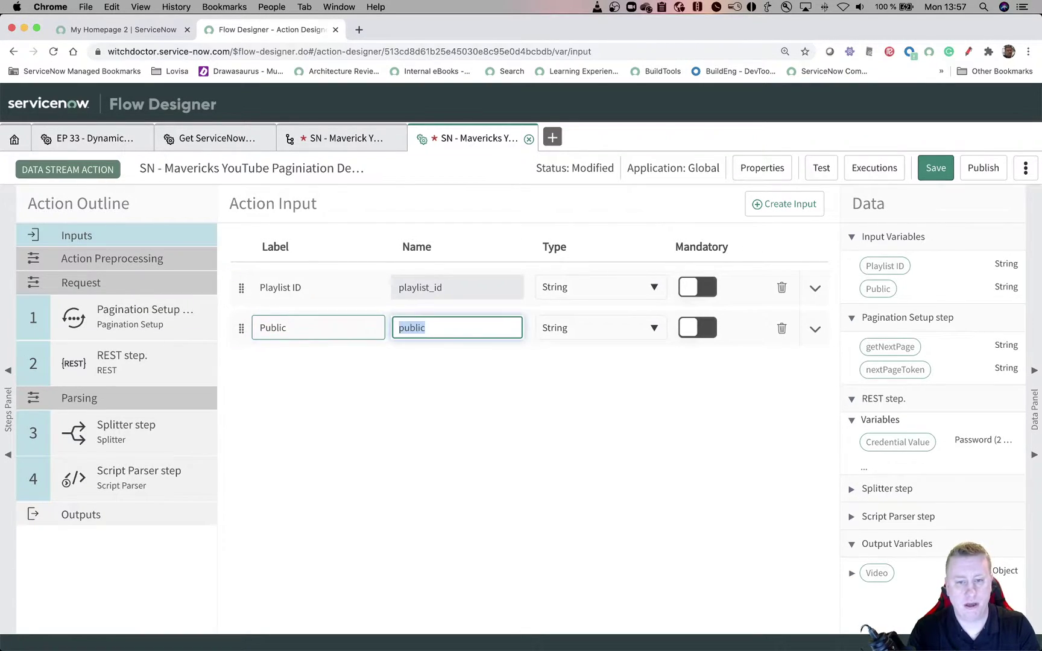
{"action": "key", "text": "Tab"}
{"action": "key", "text": "Return"}
{"action": "type", "text": "true"}
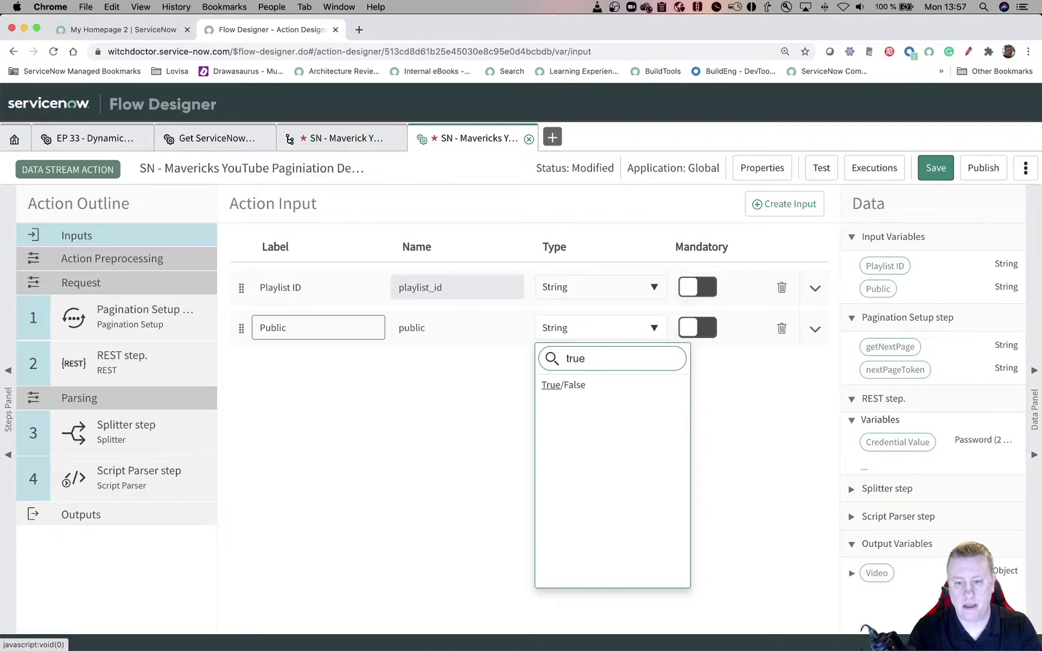
{"action": "key", "text": "Return"}
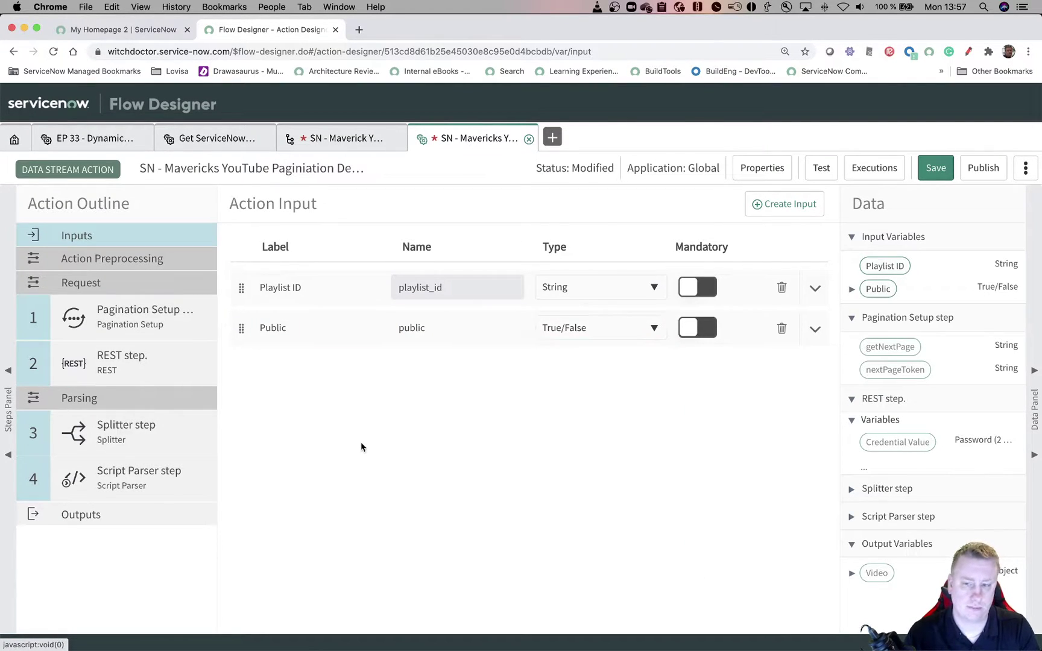
- Review the existing privacyStatus check in the Script Parser step's script
{"action": "left_click_drag", "start_coordinate": [862, 277], "coordinate": [479, 303]}
{"action": "left_click_drag", "start_coordinate": [132, 486], "coordinate": [140, 480]}
{"action": "left_click", "coordinate": [139, 480]}
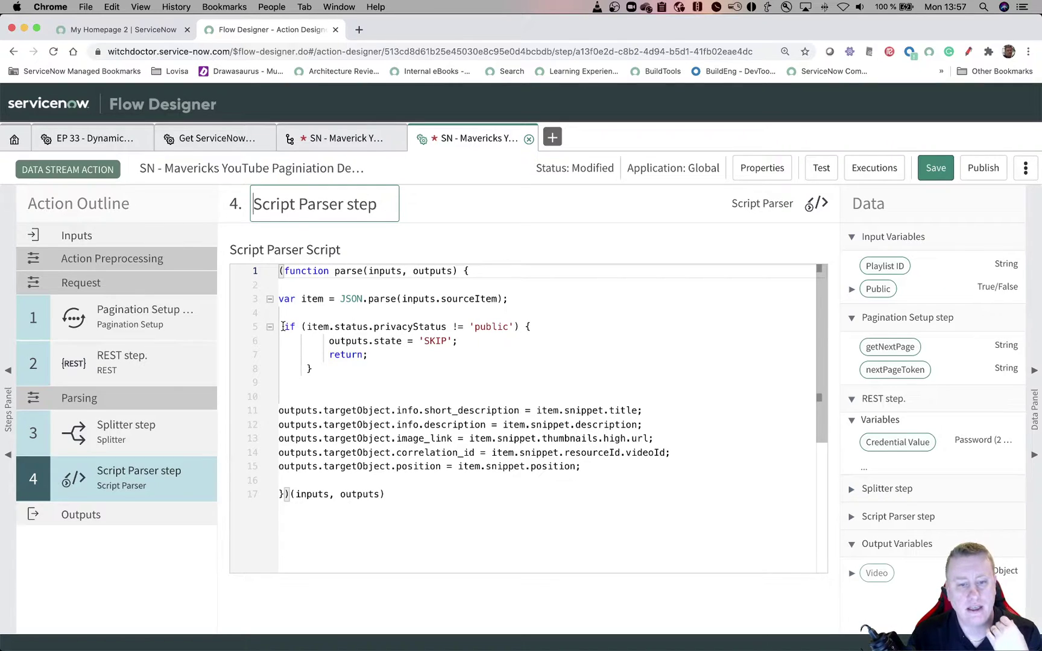
{"action": "left_click_drag", "start_coordinate": [283, 326], "coordinate": [513, 327]}
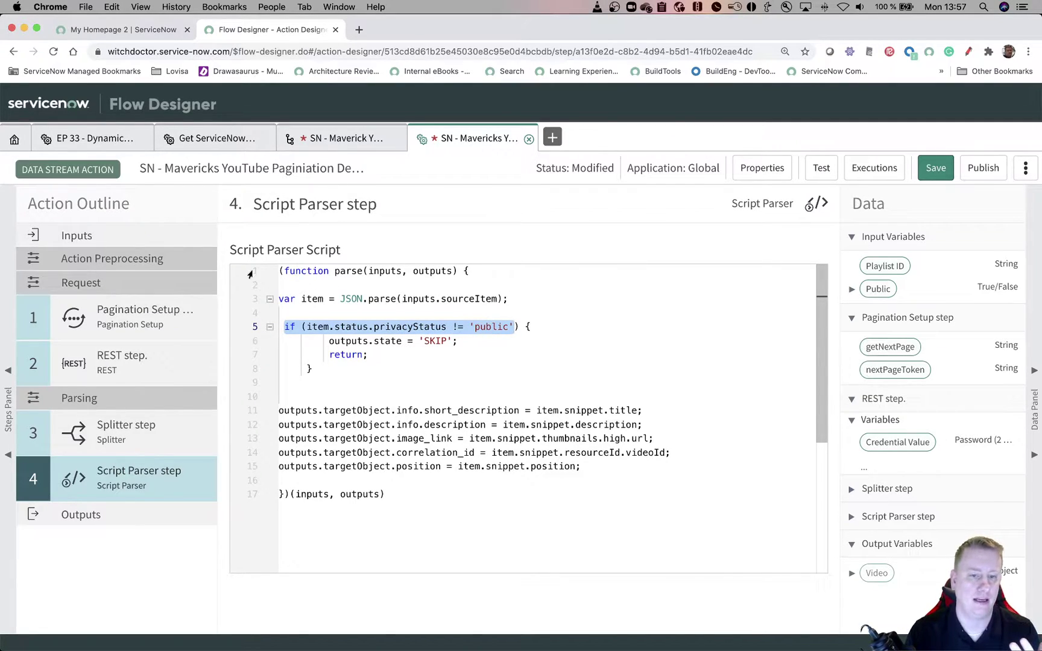
{"action": "left_click", "coordinate": [132, 235]}
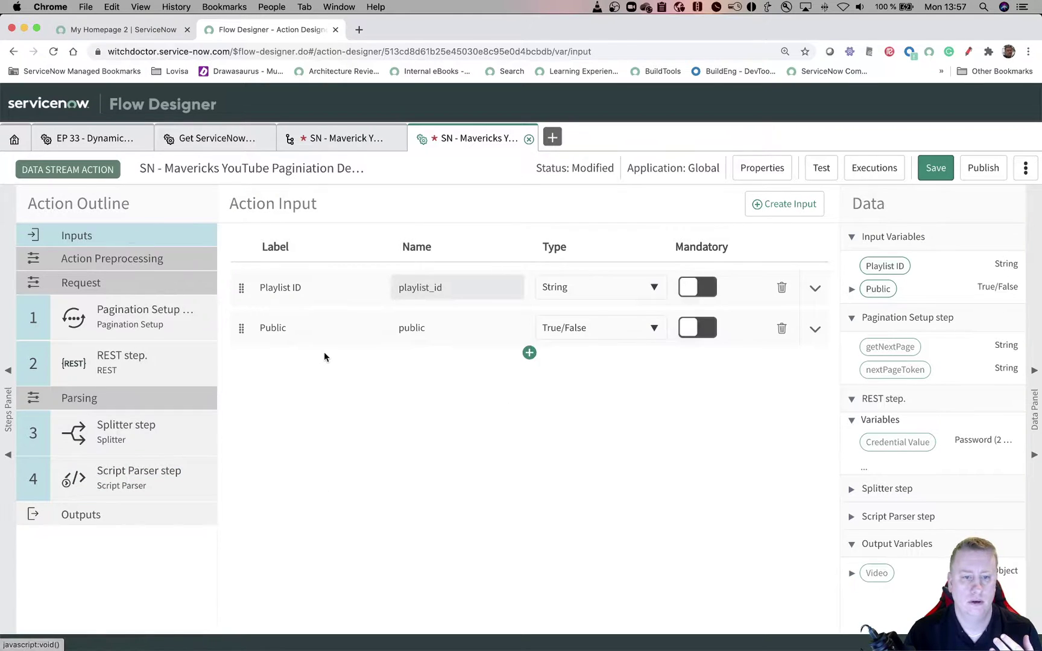
- Change the new input's label to 'Only Public'
{"action": "left_click", "coordinate": [260, 328]}
{"action": "type", "text": "Onlu"}
{"action": "key", "text": "BackSpace"}
{"action": "type", "text": "y"}
{"action": "key", "text": "Tab"}
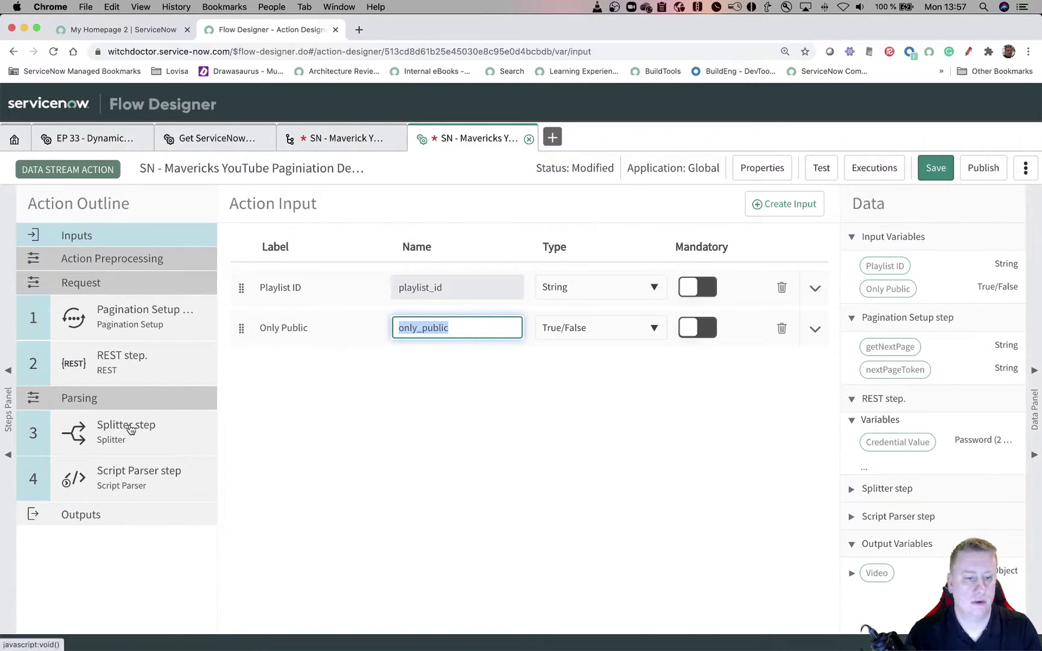
- In the Script Parser script, add an if (inputs.fd_data.action_inputs.only_public){ block
{"action": "left_click", "coordinate": [125, 469]}
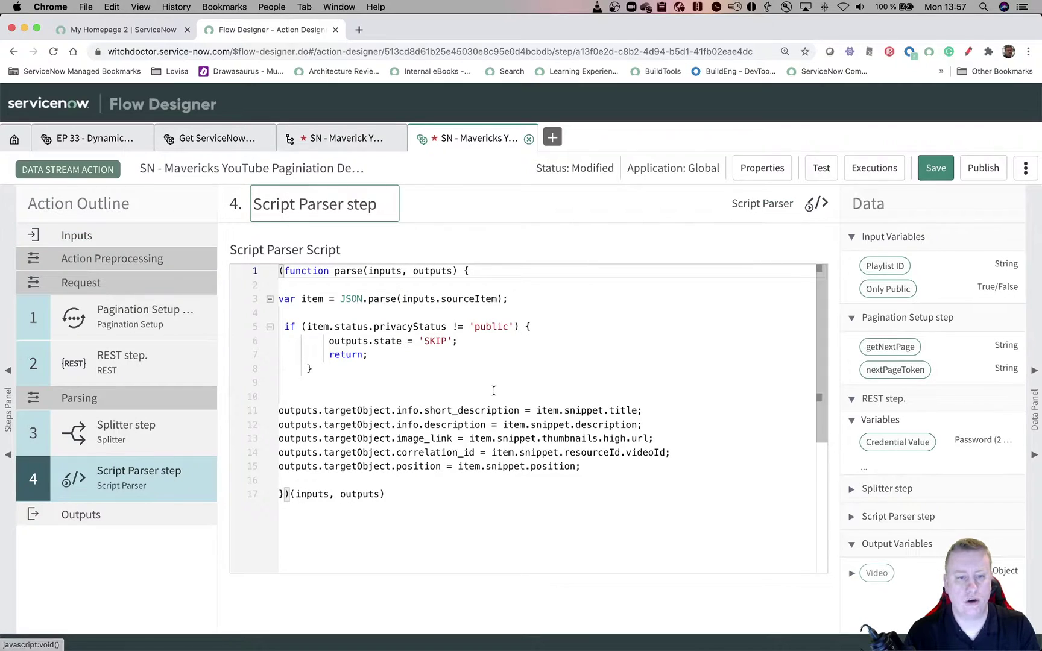
{"action": "left_click", "coordinate": [418, 315]}
{"action": "key", "text": "Return"}
{"action": "key", "text": "Return"}
{"action": "key", "text": "Up"}
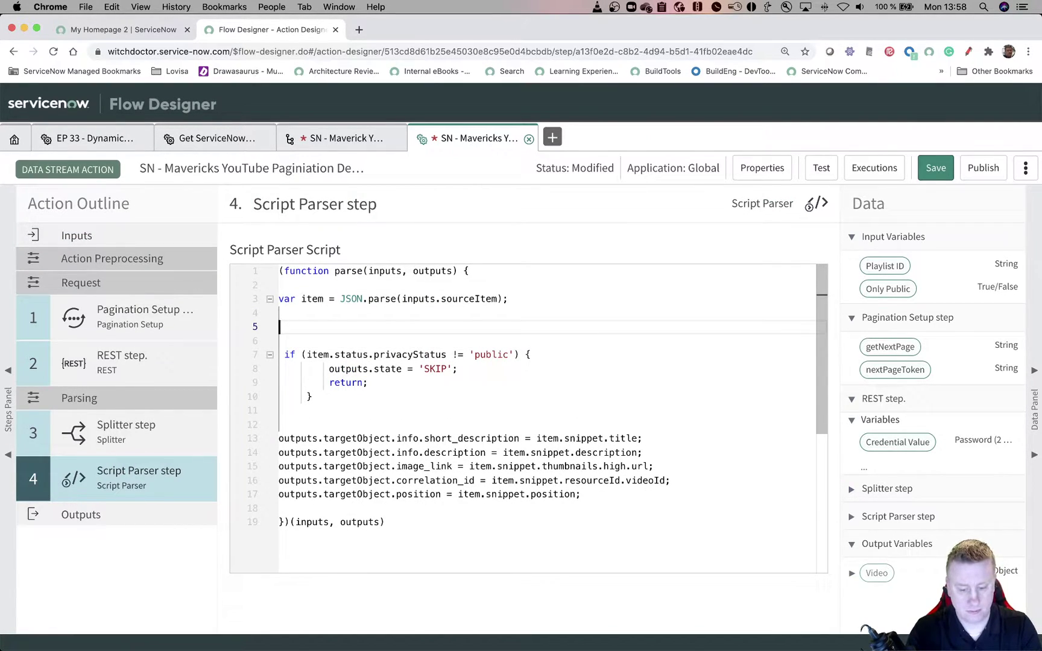
{"action": "type", "text": "if ("}
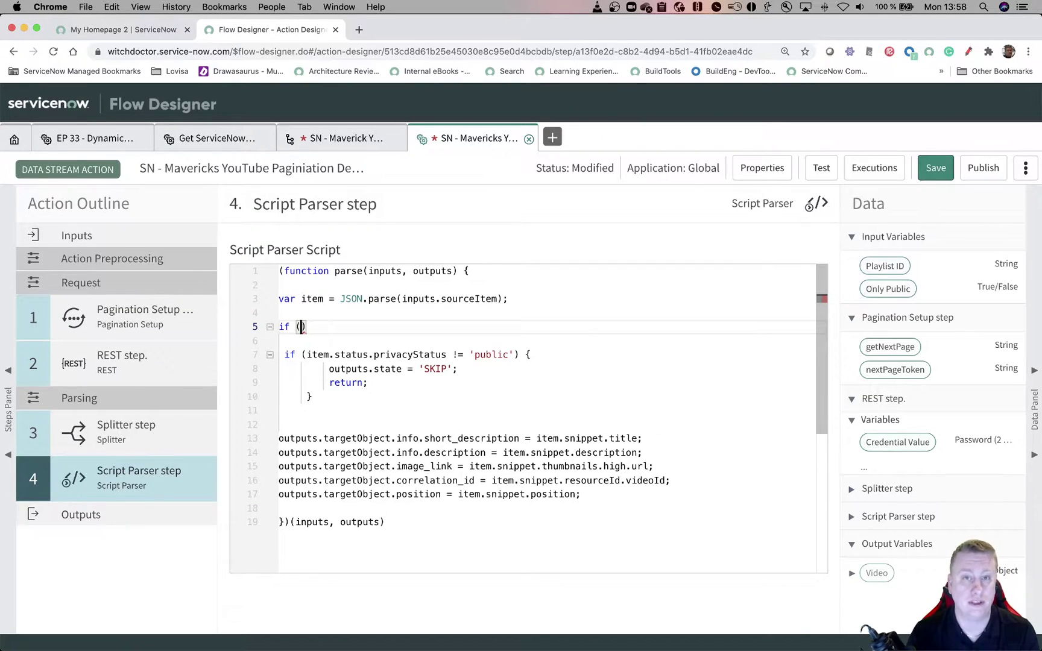
{"action": "type", "text": "inputs."}
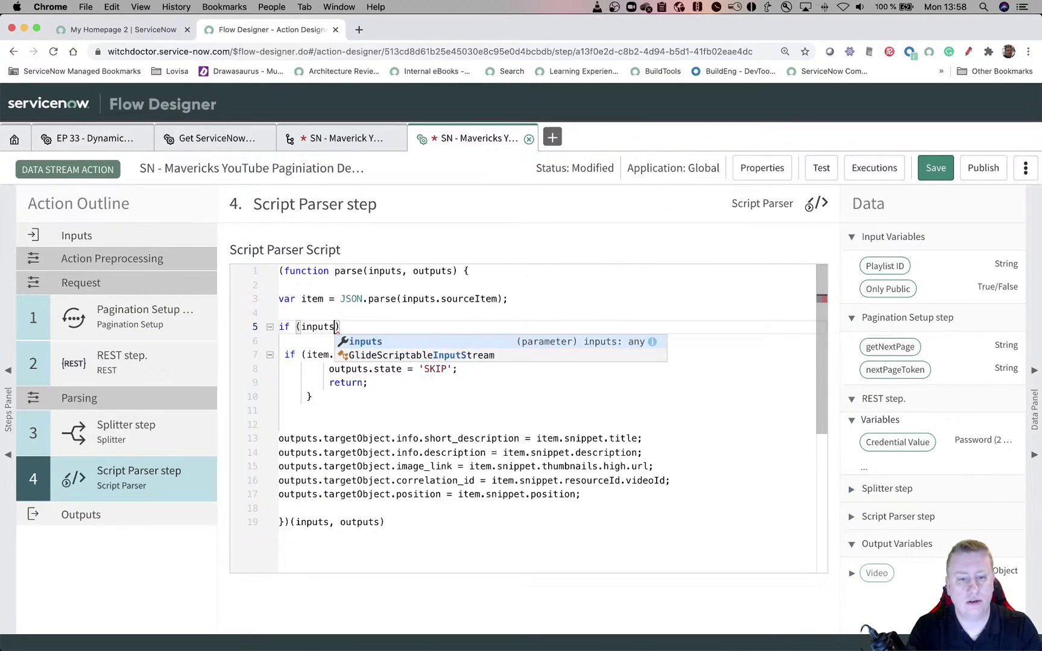
{"action": "type", "text": "fd_data."}
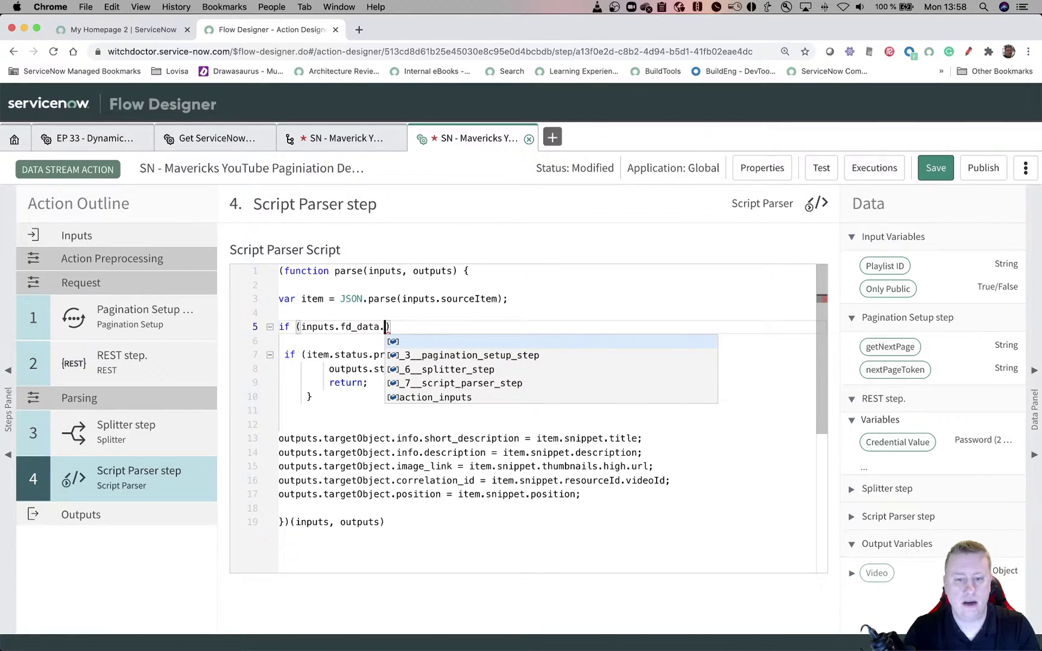
{"action": "key", "text": "Down"}
{"action": "key", "text": "Down"}
{"action": "key", "text": "Down"}
{"action": "key", "text": "Down"}
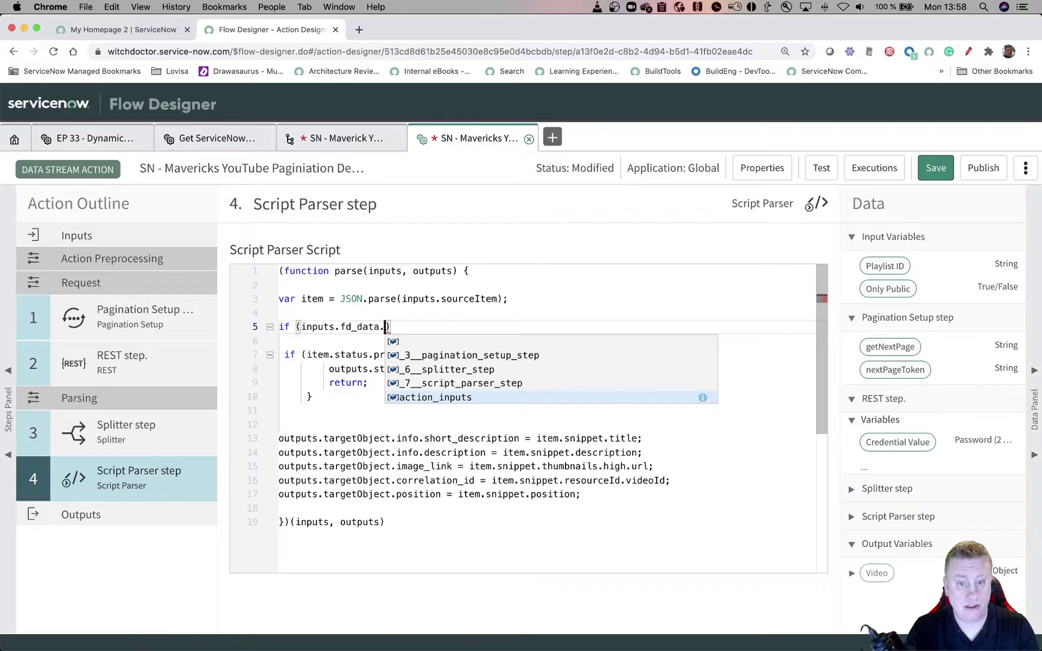
{"action": "key", "text": "Return"}
{"action": "type", "text": "."}
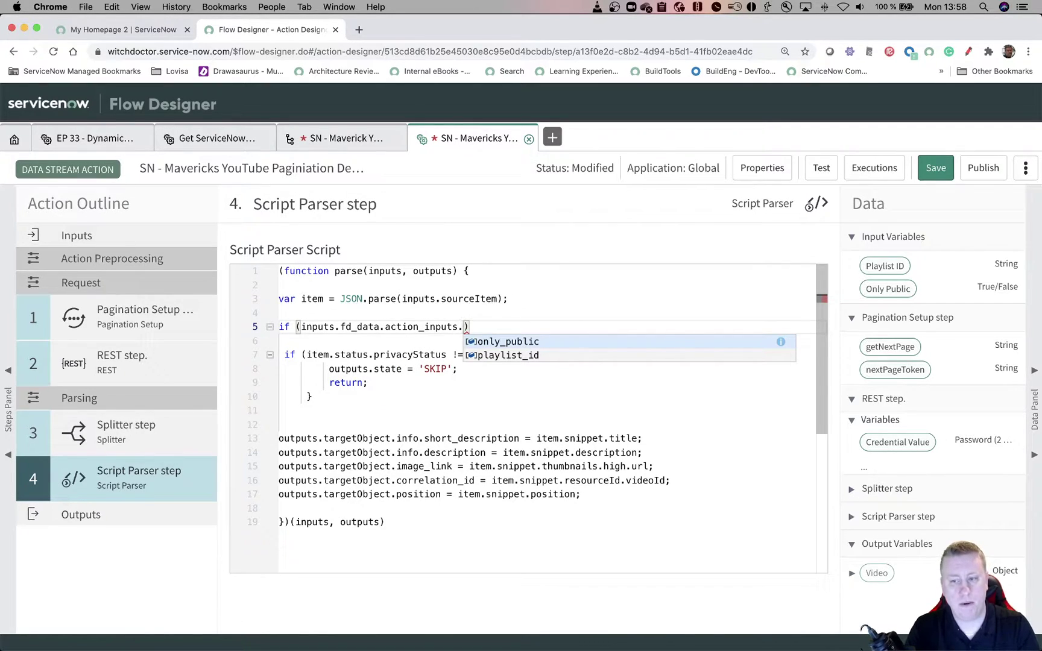
{"action": "key", "text": "Return"}
{"action": "key", "text": "Right"}
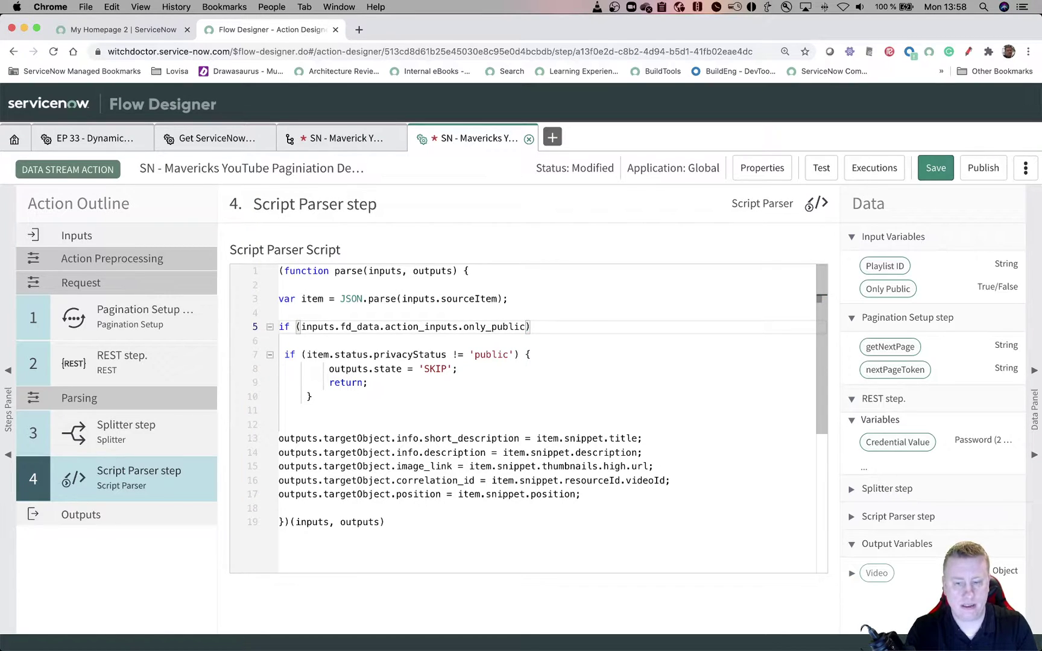
{"action": "type", "text": "{"}
{"action": "key", "text": "Return"}
{"action": "key", "text": "Return"}
{"action": "key", "text": "Return"}
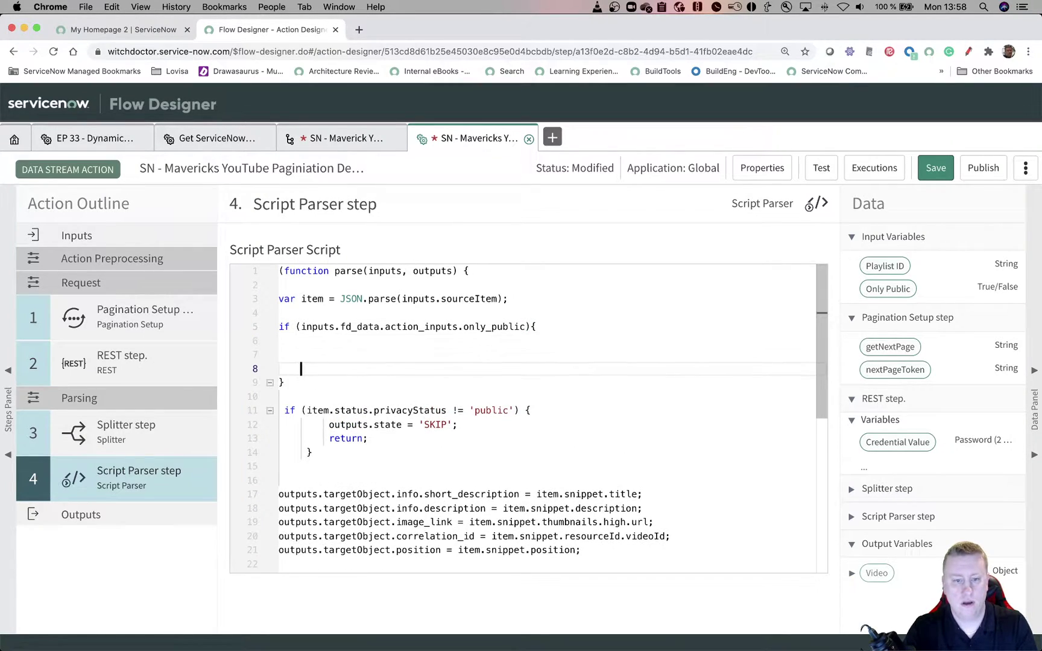
- Move the privacyStatus skip check inside the only_public block and delete the original
{"action": "left_click_drag", "start_coordinate": [313, 453], "coordinate": [284, 410]}
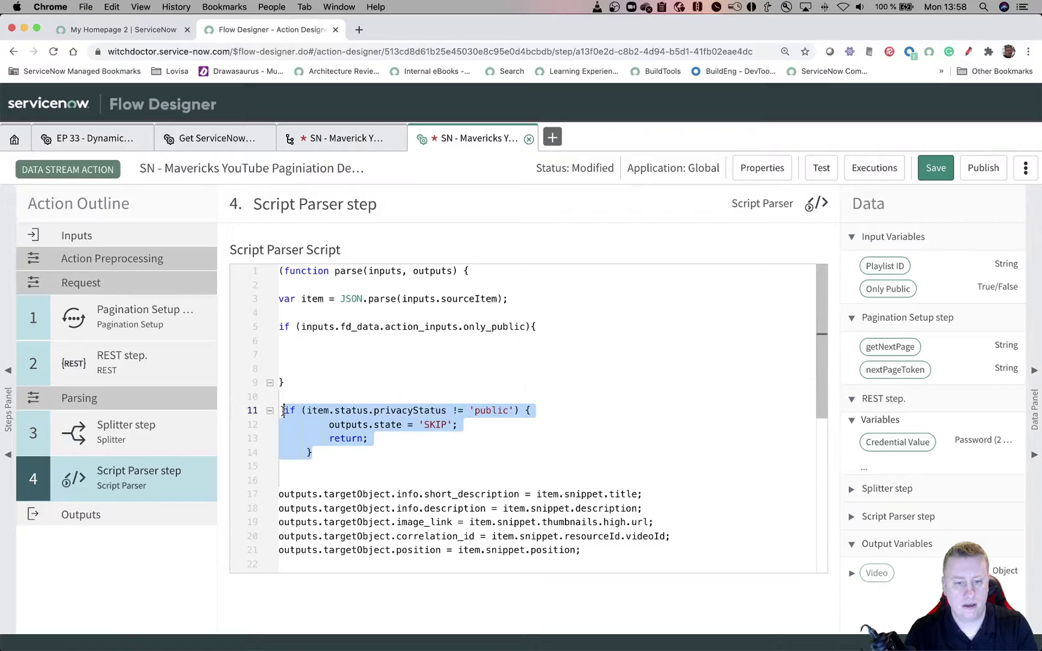
{"action": "key", "text": "super+c"}
{"action": "left_click", "coordinate": [316, 341]}
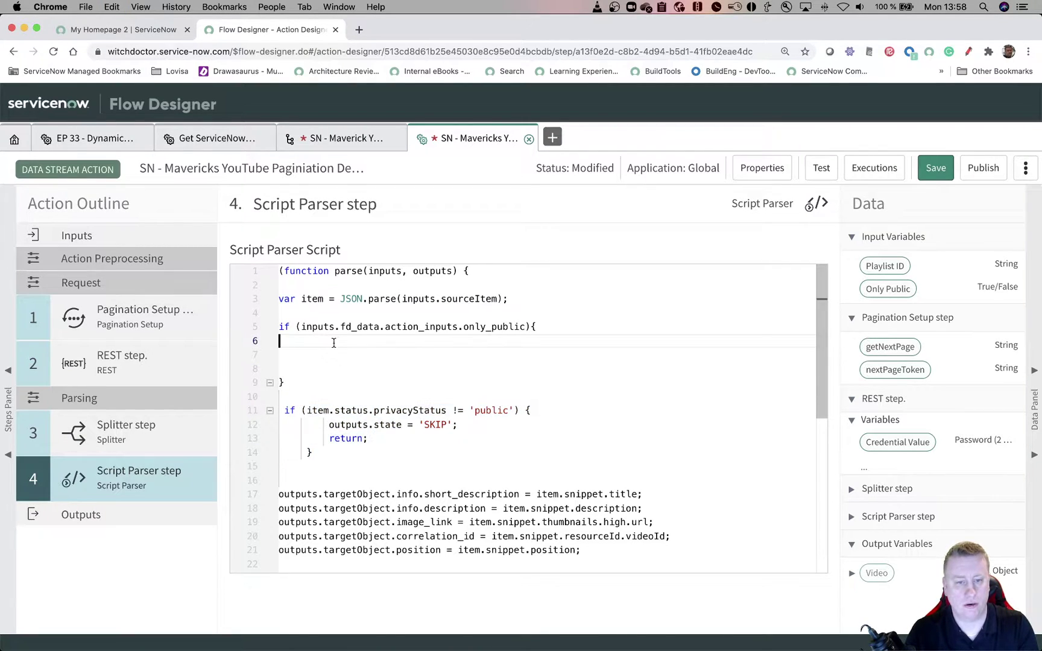
{"action": "key", "text": "super+v"}
{"action": "left_click_drag", "start_coordinate": [280, 438], "coordinate": [321, 493]}
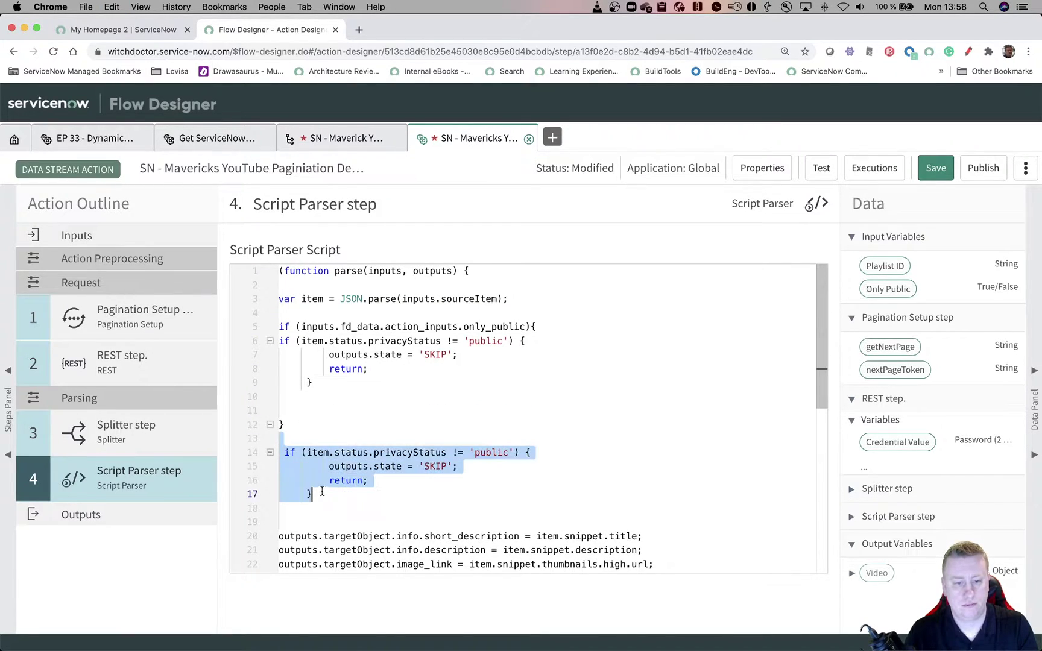
{"action": "key", "text": "BackSpace"}
{"action": "key", "text": "BackSpace"}
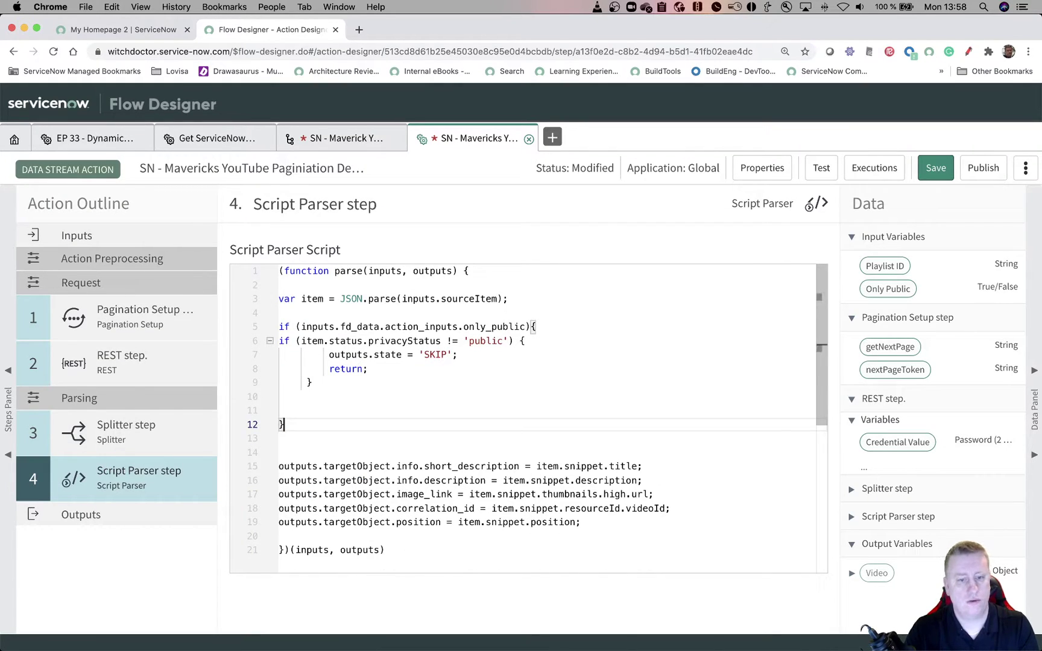
{"action": "left_click", "coordinate": [279, 439]}
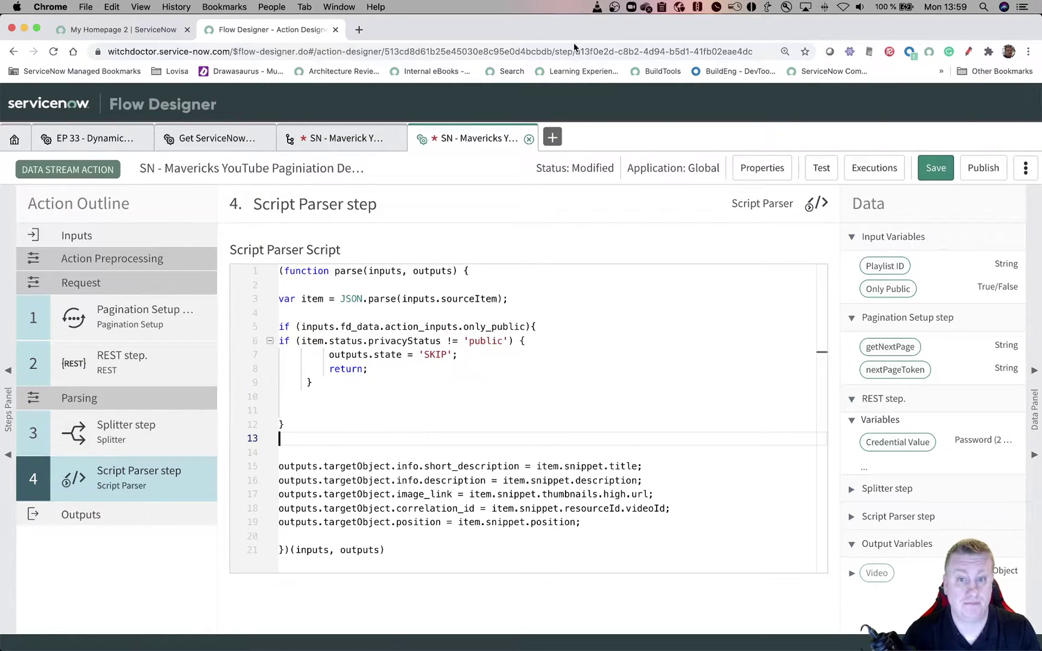
- Close the YouTube pagination action and demo flow without saving, then switch to EP 33 - Dynamic outputs
{"action": "left_click", "coordinate": [529, 140]}
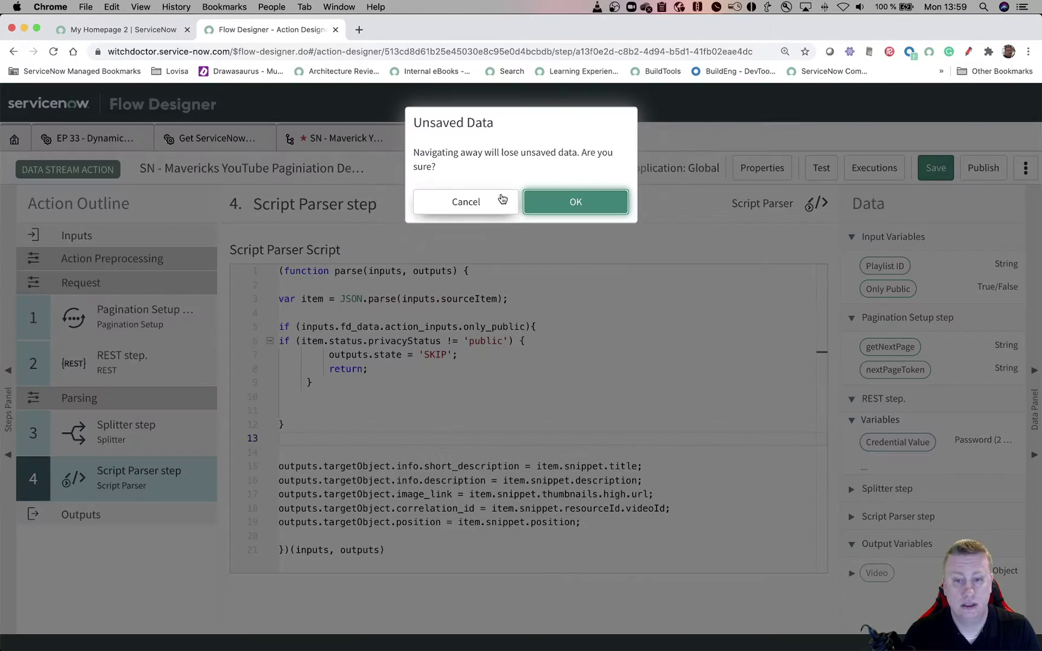
{"action": "left_click", "coordinate": [538, 206]}
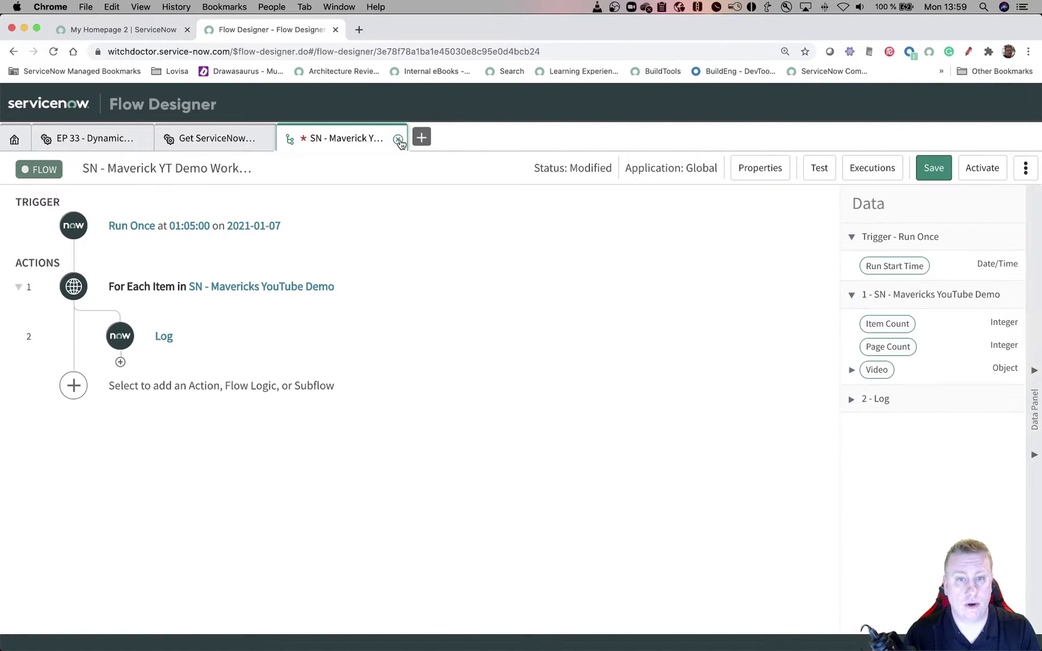
{"action": "left_click", "coordinate": [396, 140]}
{"action": "left_click", "coordinate": [569, 200]}
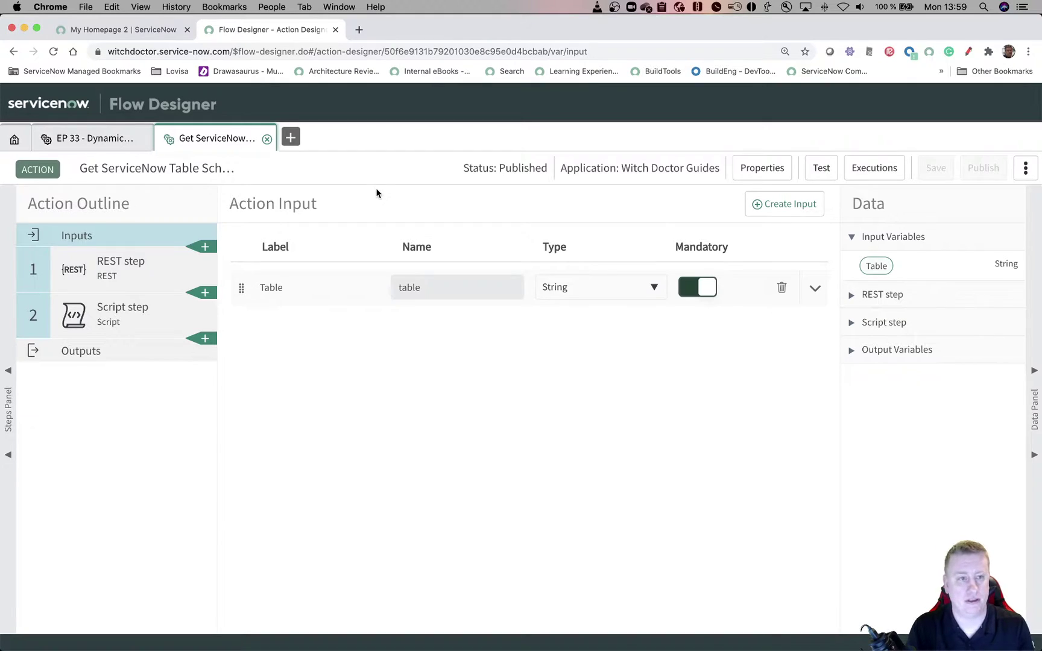
{"action": "left_click", "coordinate": [103, 141]}
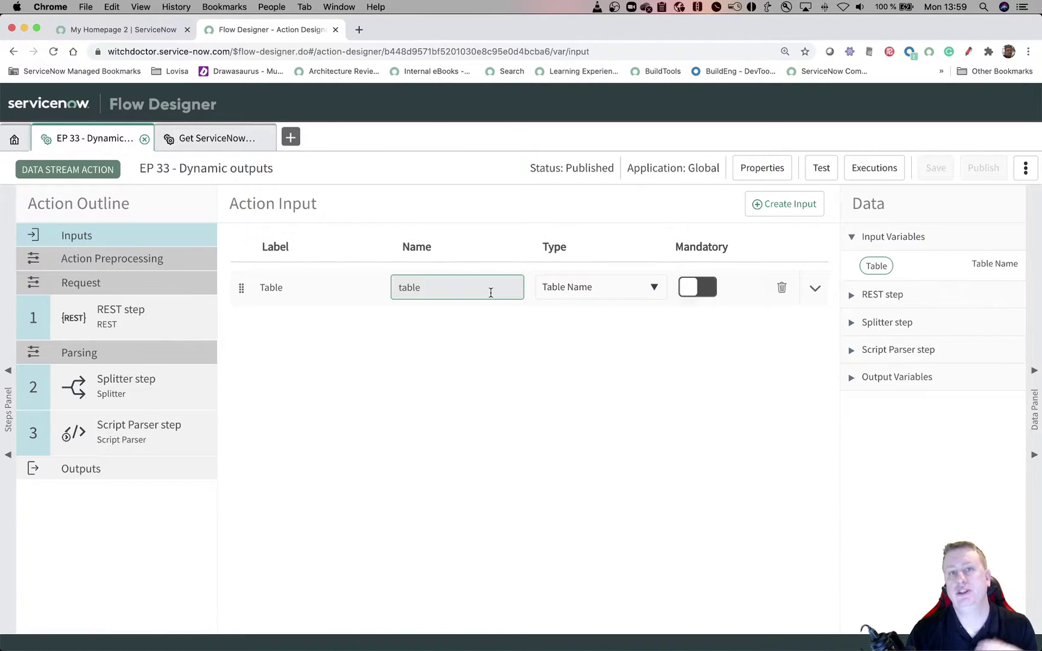
- Inspect the REST step and the Splitter's $.result item path, then show the Record output
{"action": "left_click", "coordinate": [162, 311]}
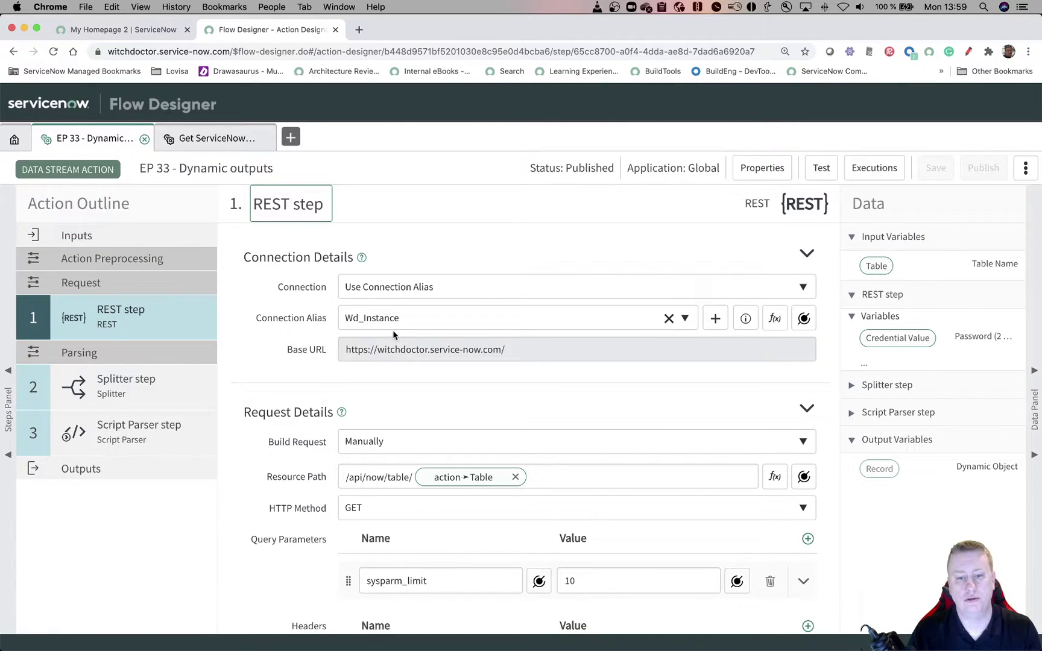
{"action": "scroll", "coordinate": [420, 345], "scroll_direction": "down", "scroll_amount": 3}
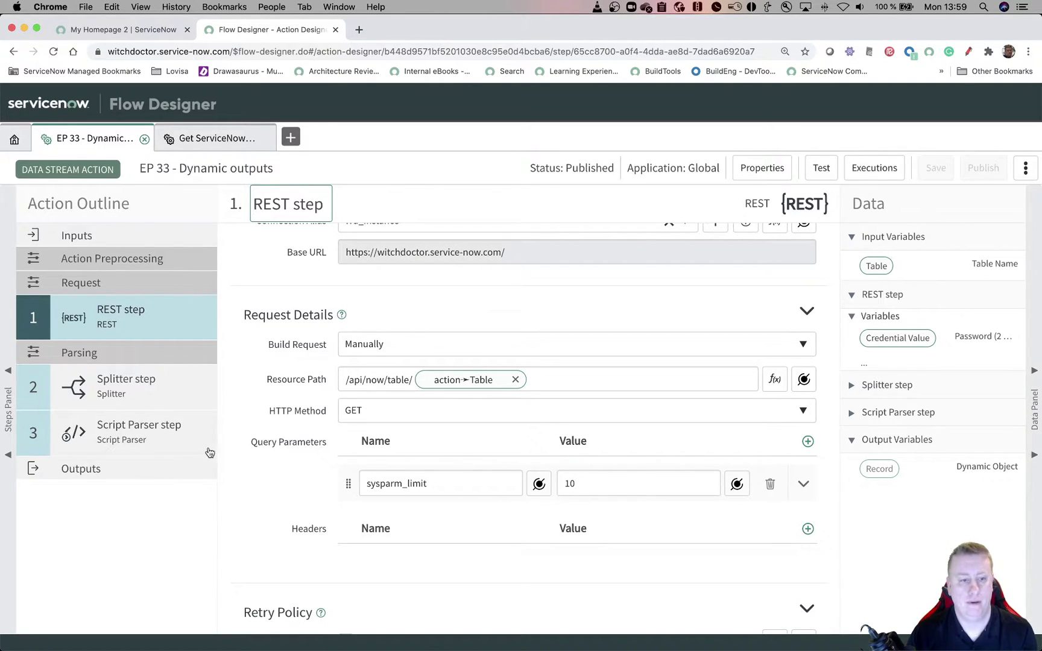
{"action": "left_click", "coordinate": [148, 392]}
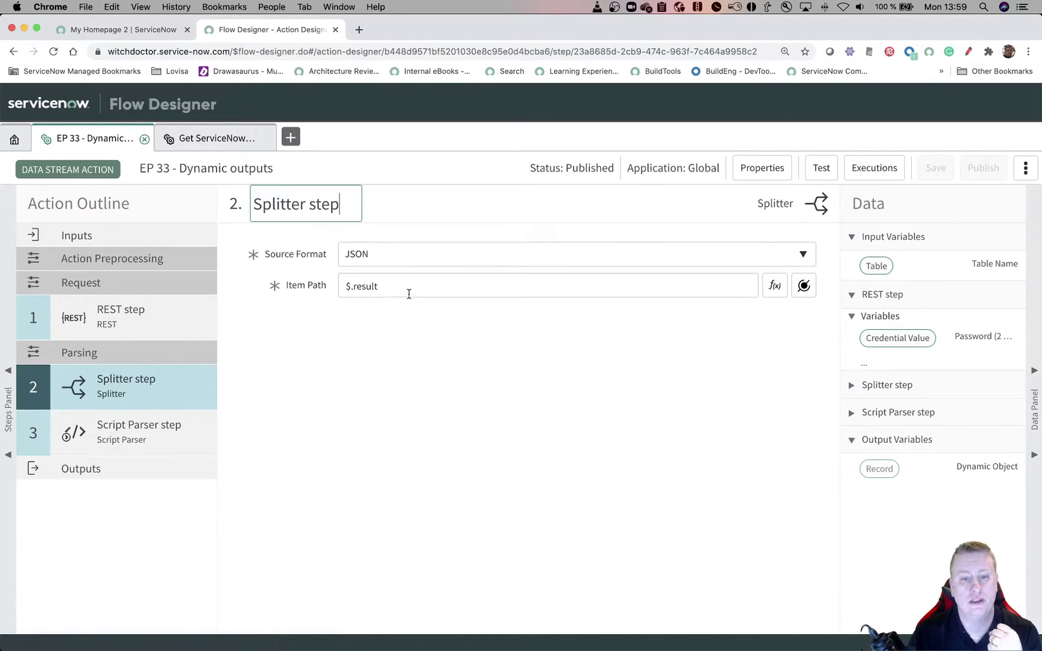
{"action": "left_click_drag", "start_coordinate": [379, 286], "coordinate": [334, 289]}
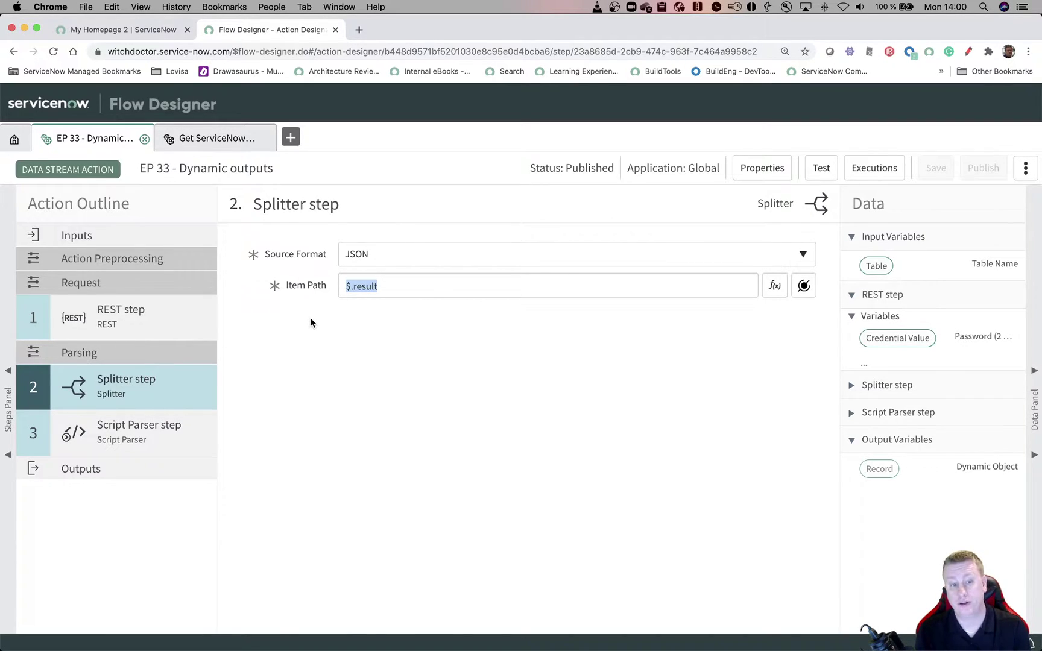
{"action": "left_click", "coordinate": [115, 469]}
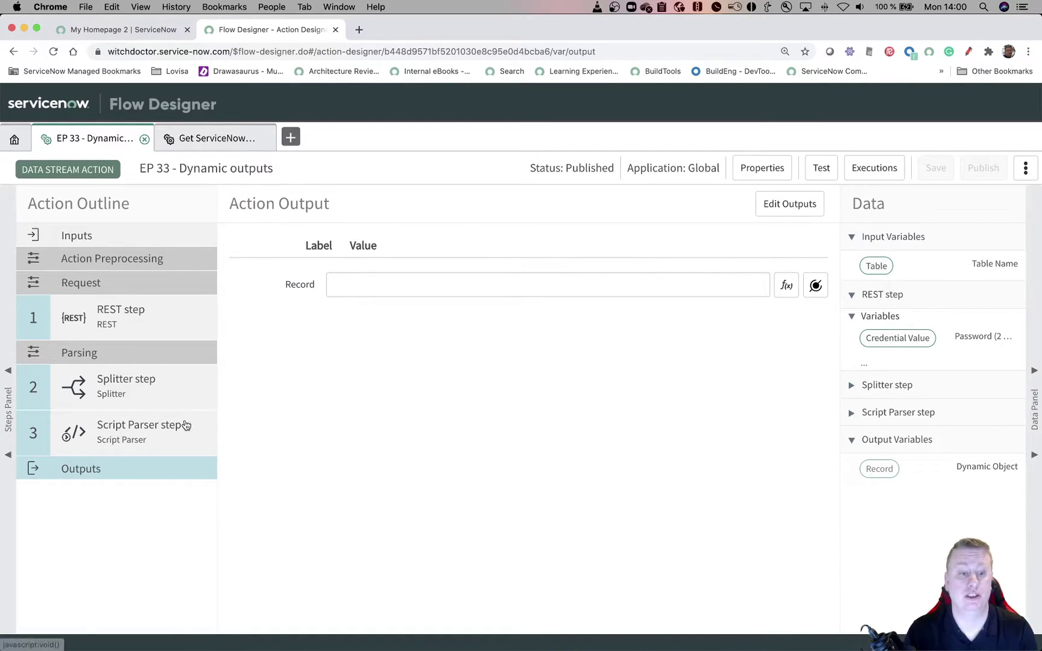
- Review the Script Parser script, then expand the Record output's advanced options in edit mode
{"action": "left_click", "coordinate": [125, 438]}
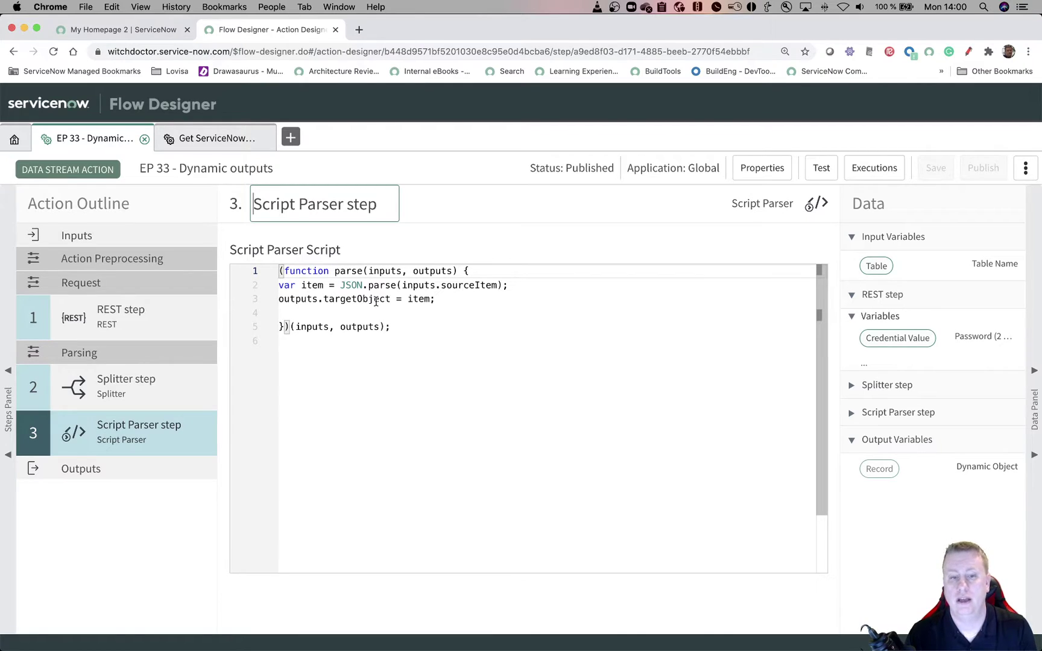
{"action": "mouse_move", "coordinate": [376, 301]}
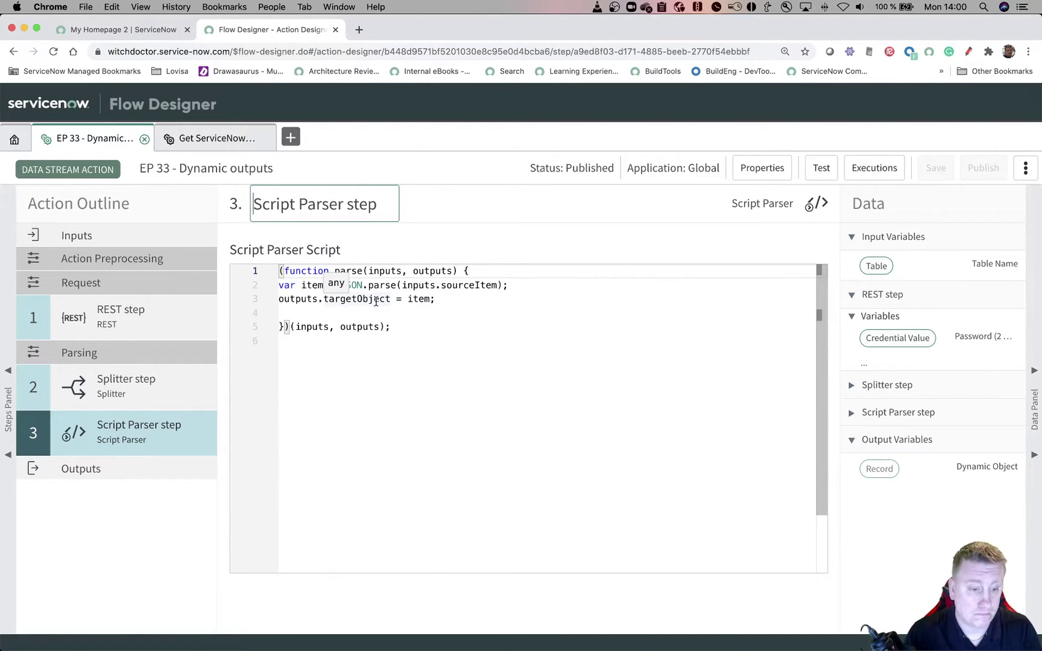
{"action": "left_click", "coordinate": [85, 474]}
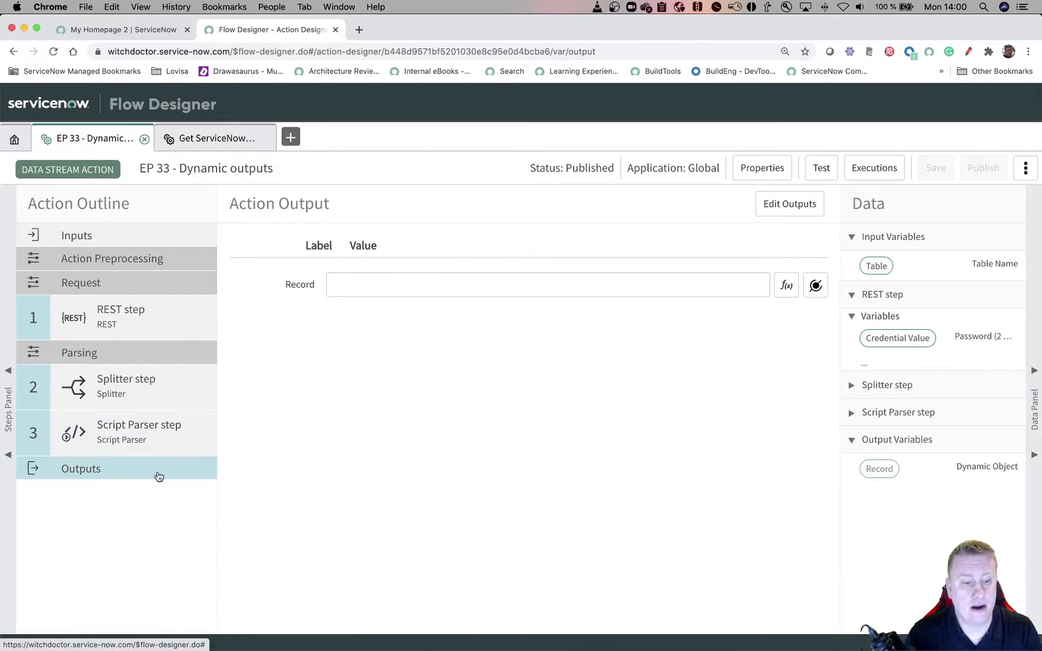
{"action": "left_click", "coordinate": [790, 207]}
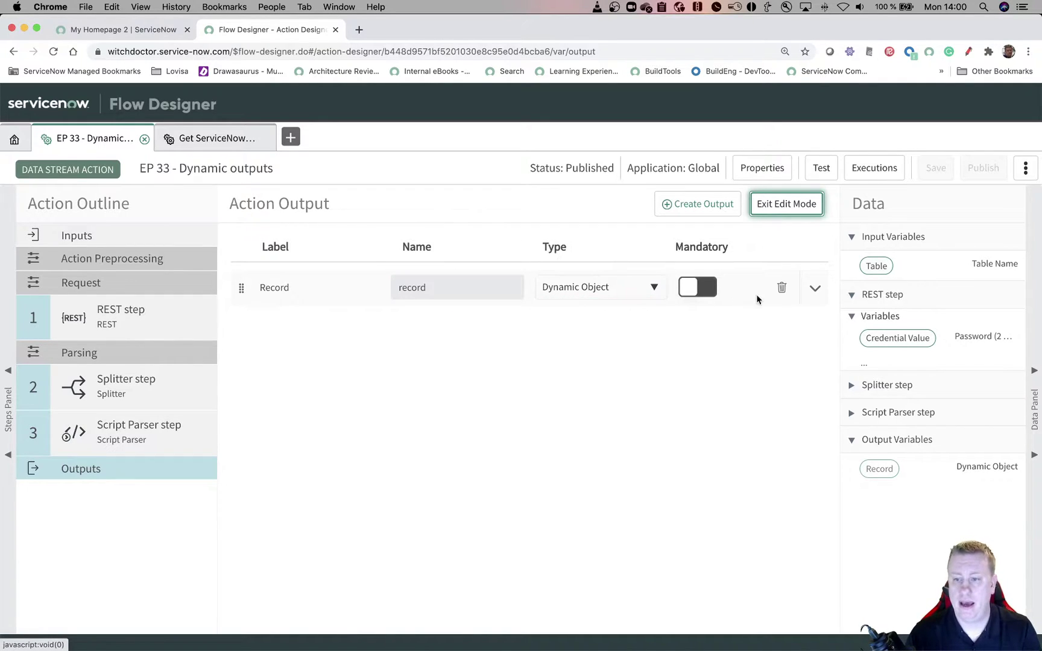
{"action": "left_click", "coordinate": [814, 288]}
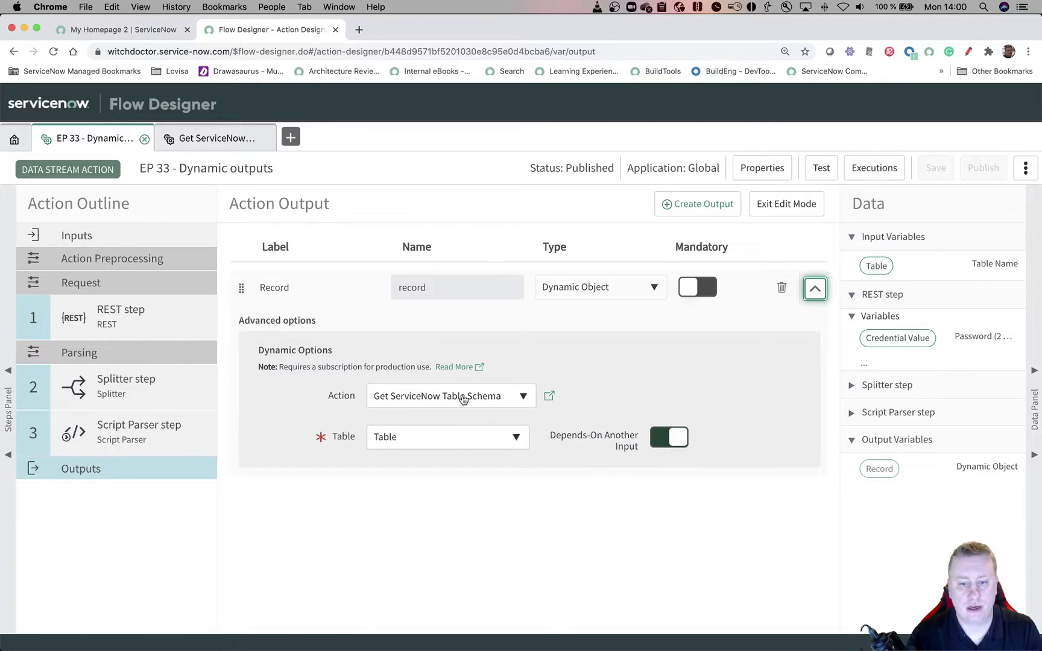
- Check the Record output's dynamic-options action list, then open the Get ServiceNow Table Schema action
{"action": "left_click", "coordinate": [206, 138]}
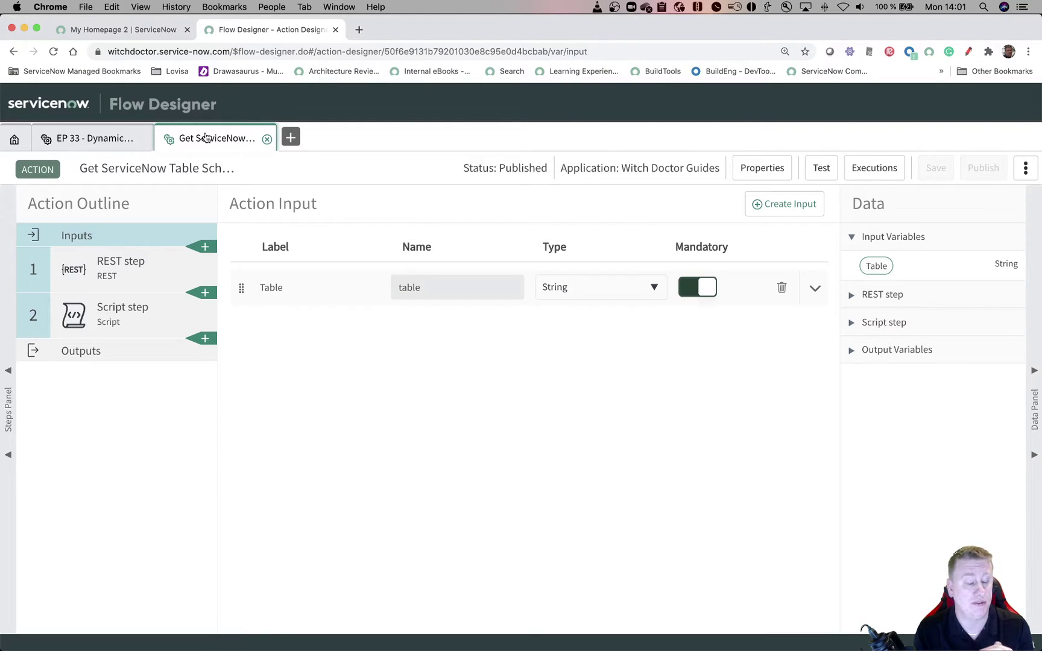
{"action": "left_click", "coordinate": [79, 141]}
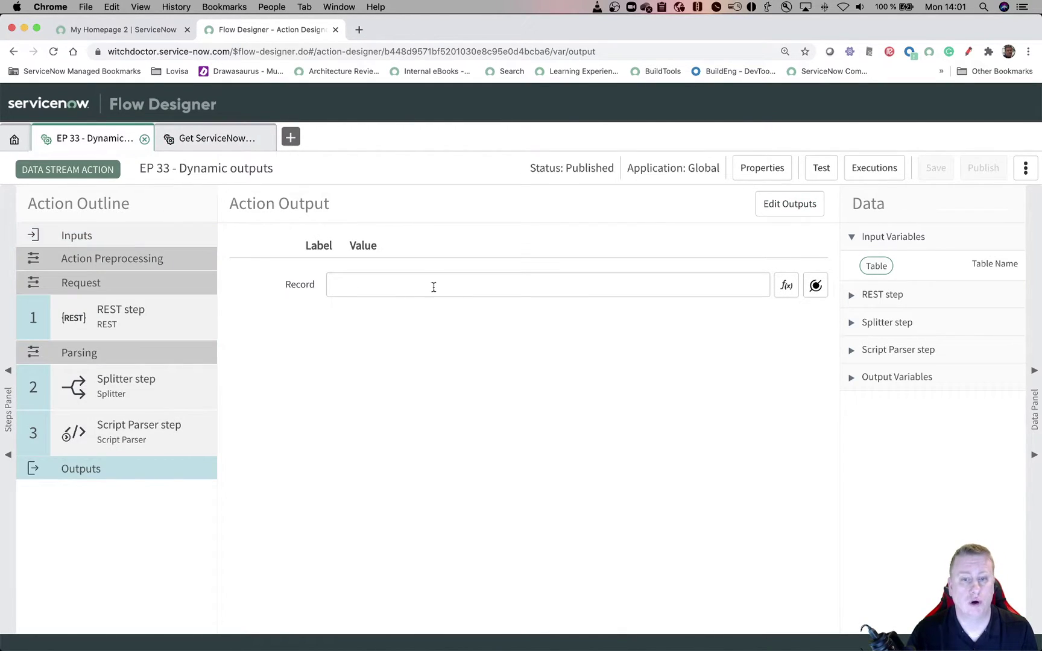
{"action": "left_click", "coordinate": [778, 206]}
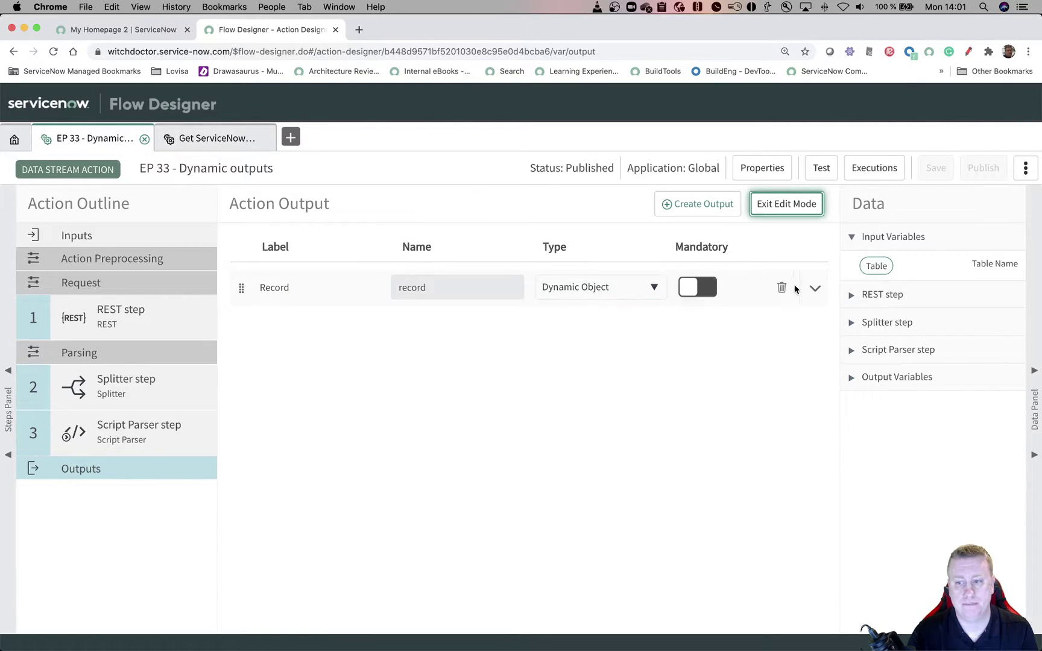
{"action": "left_click", "coordinate": [815, 289]}
{"action": "left_click", "coordinate": [522, 397]}
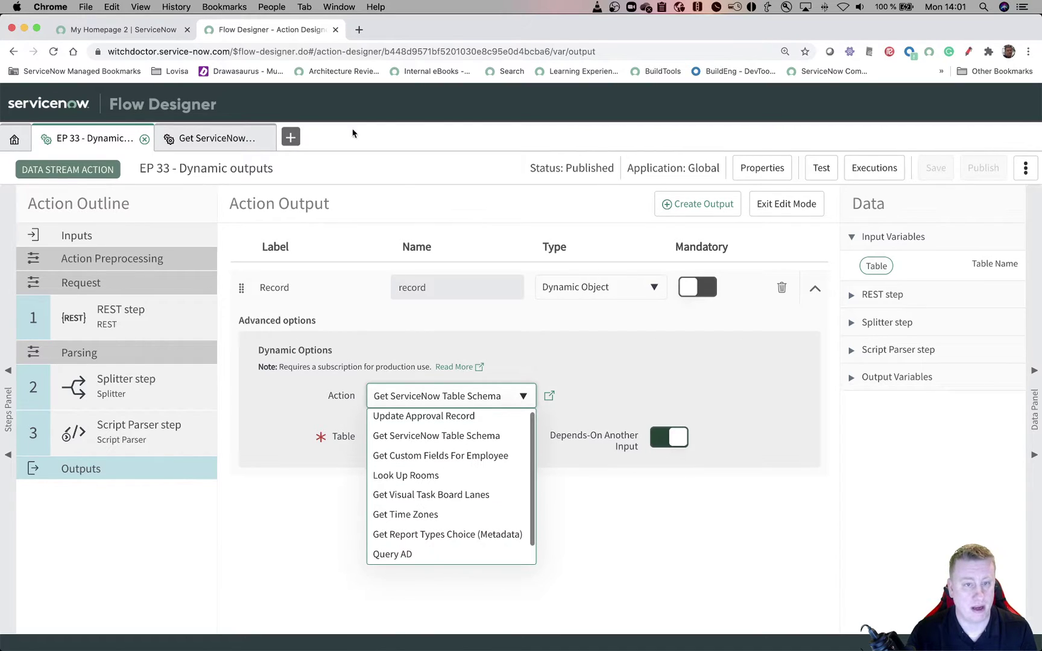
{"action": "left_click", "coordinate": [234, 143]}
{"action": "left_click", "coordinate": [222, 145]}
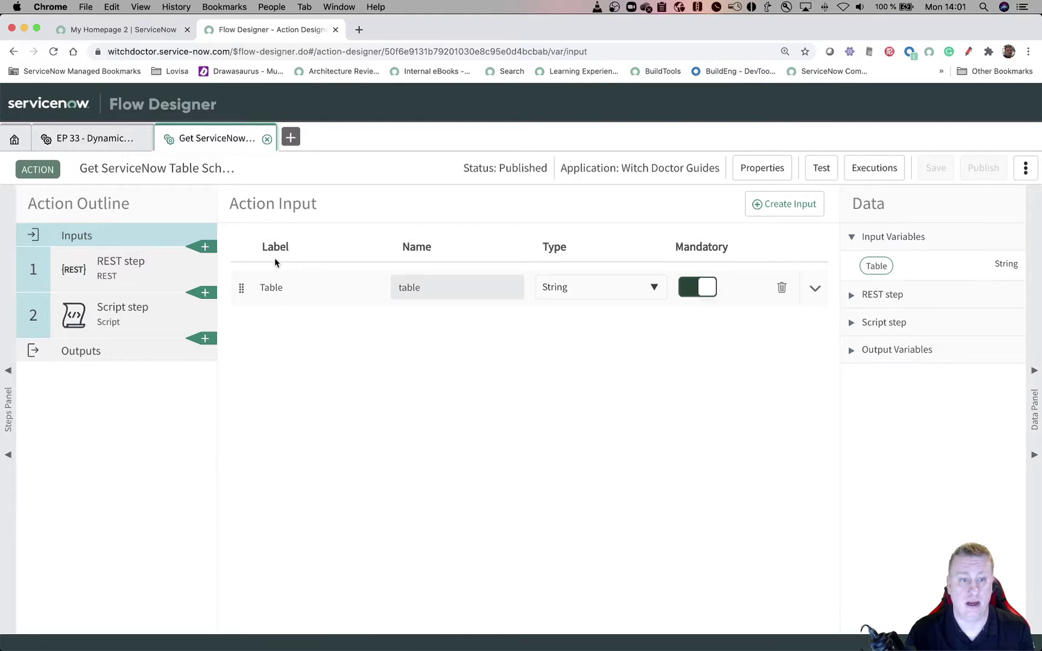
- Review the Table Schema action's REST step request details
{"action": "left_click", "coordinate": [286, 283]}
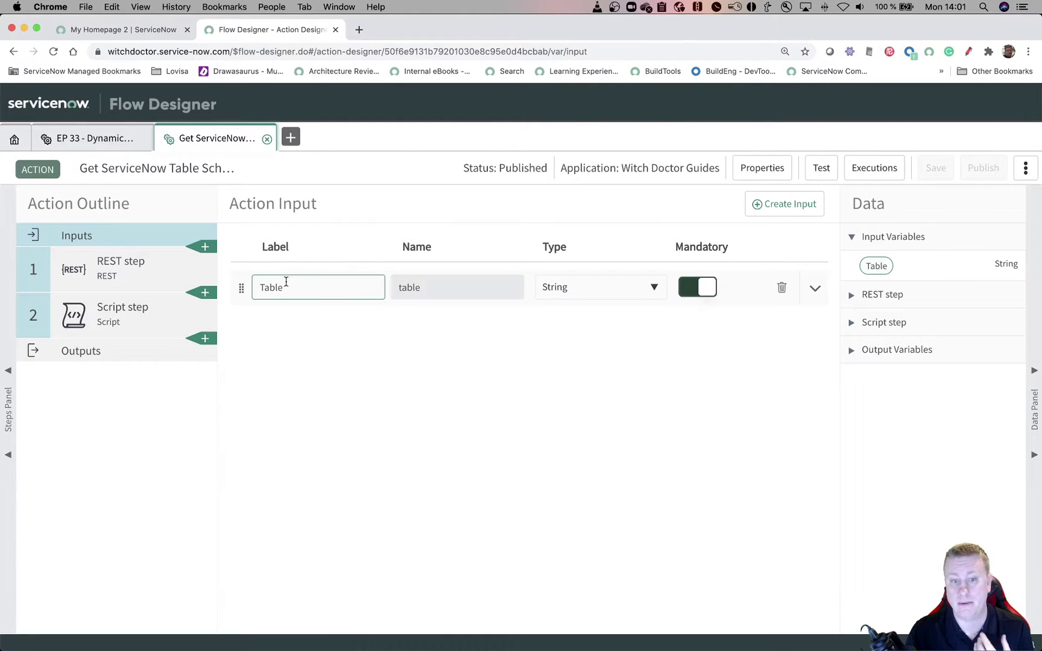
{"action": "left_click", "coordinate": [120, 268]}
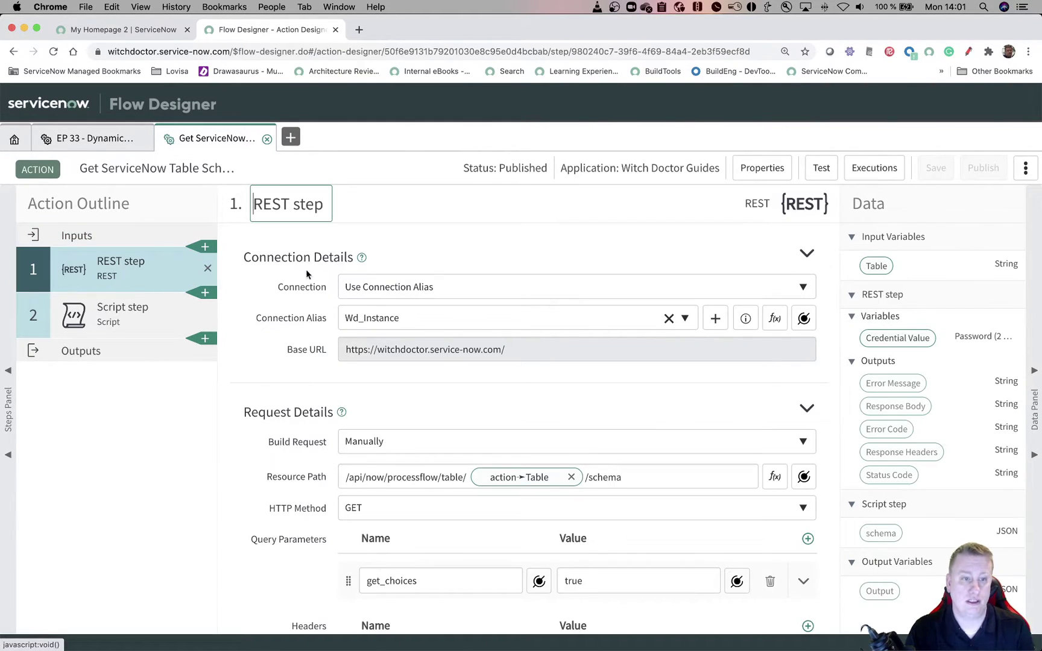
{"action": "scroll", "coordinate": [621, 389], "scroll_direction": "down", "scroll_amount": 2}
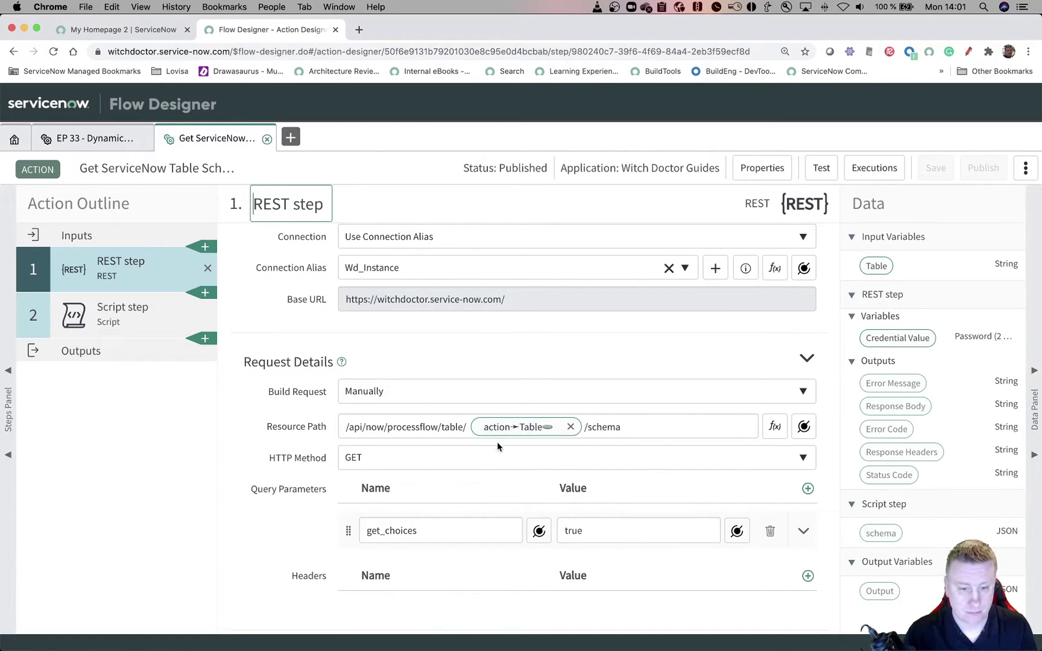
{"action": "scroll", "coordinate": [491, 445], "scroll_direction": "down", "scroll_amount": 2}
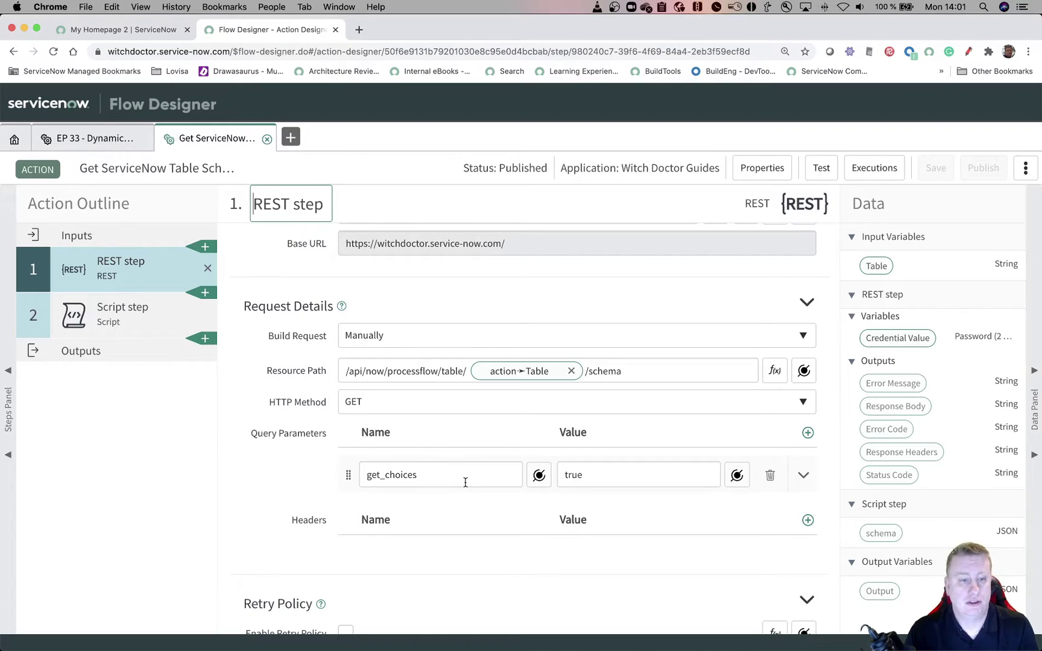
- Read through the Script step's schema code, then start a new browser tab
{"action": "left_click", "coordinate": [122, 312]}
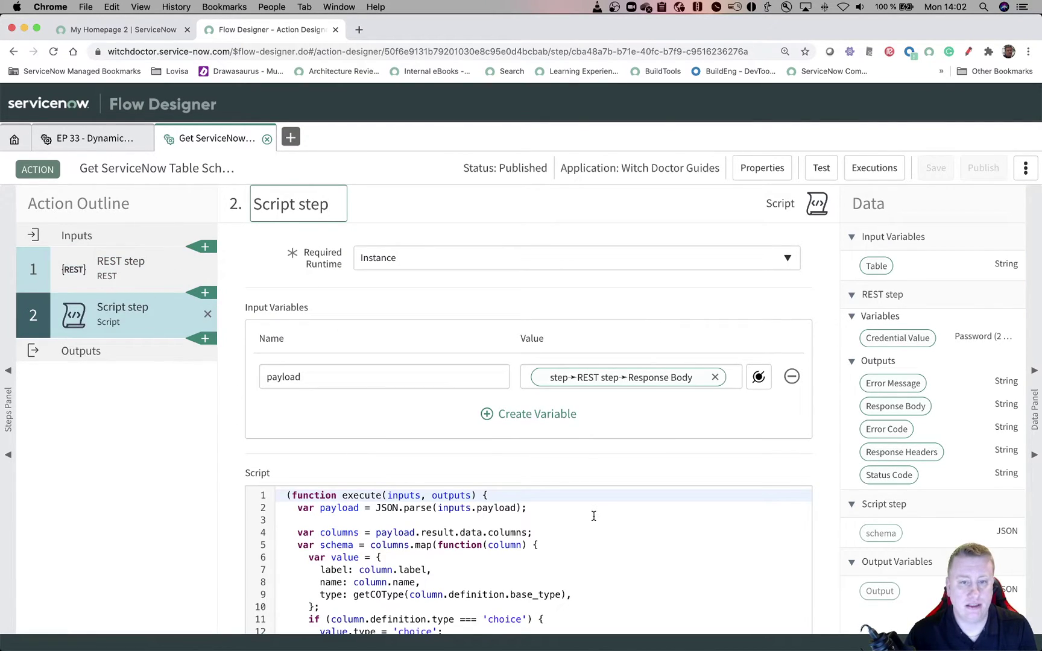
{"action": "scroll", "coordinate": [595, 516], "scroll_direction": "down", "scroll_amount": 3}
{"action": "scroll", "coordinate": [708, 488], "scroll_direction": "down", "scroll_amount": 5}
{"action": "scroll", "coordinate": [735, 469], "scroll_direction": "up", "scroll_amount": 2}
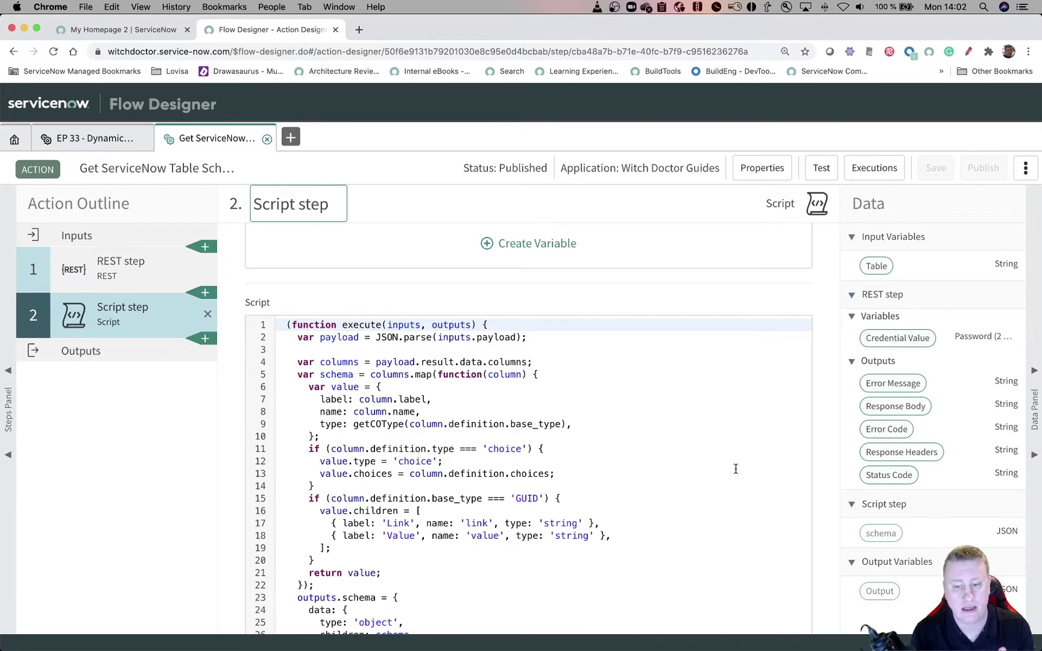
{"action": "left_click", "coordinate": [359, 29]}
- Go to the ServiceNow docs site and search for 'dynamic output'
{"action": "type", "text": "docs"}
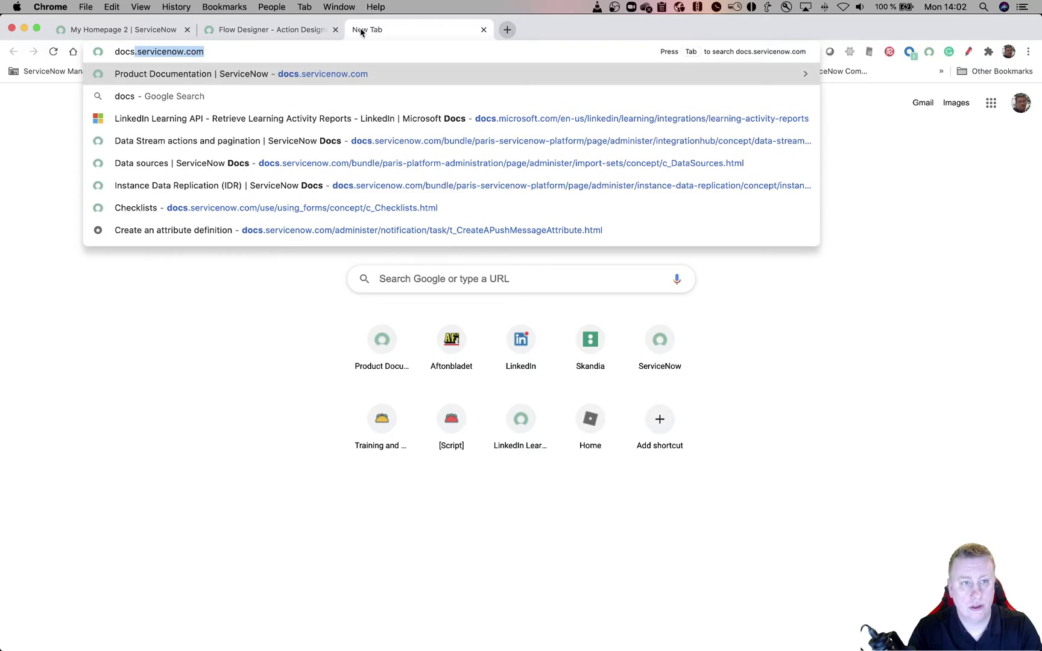
{"action": "key", "text": "Return"}
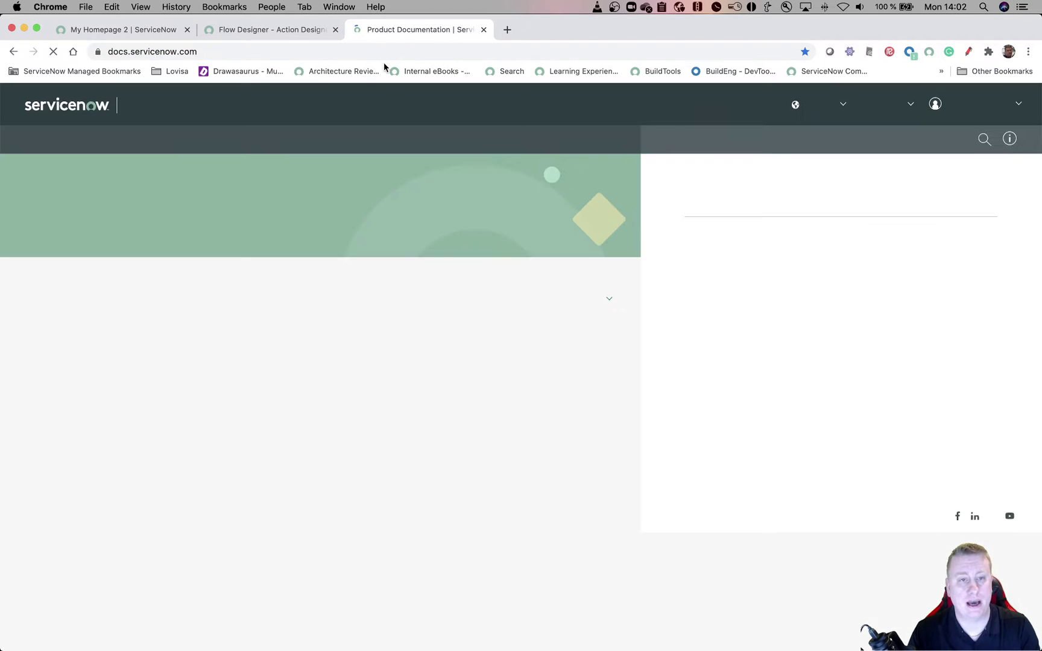
{"action": "left_click", "coordinate": [716, 144]}
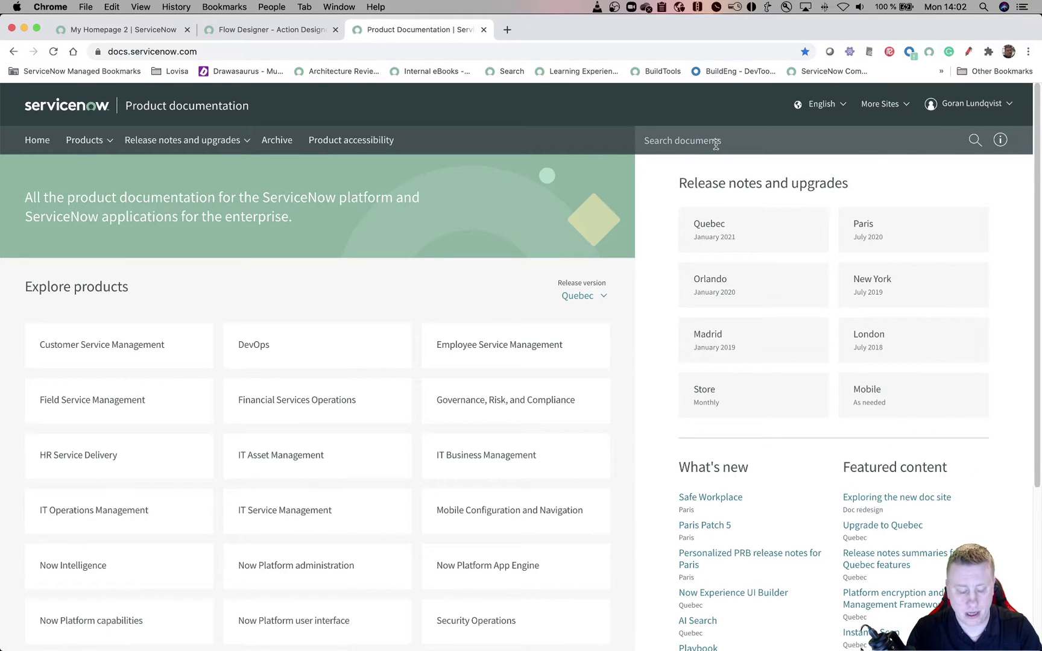
{"action": "type", "text": "dynamic output"}
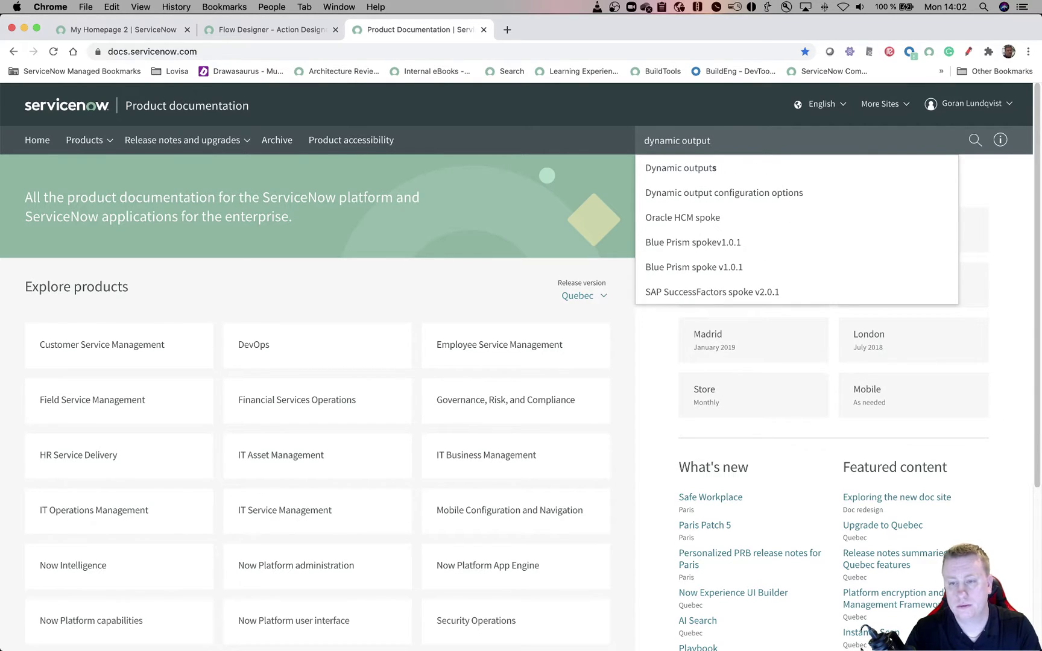
{"action": "key", "text": "Down"}
{"action": "key", "text": "Return"}
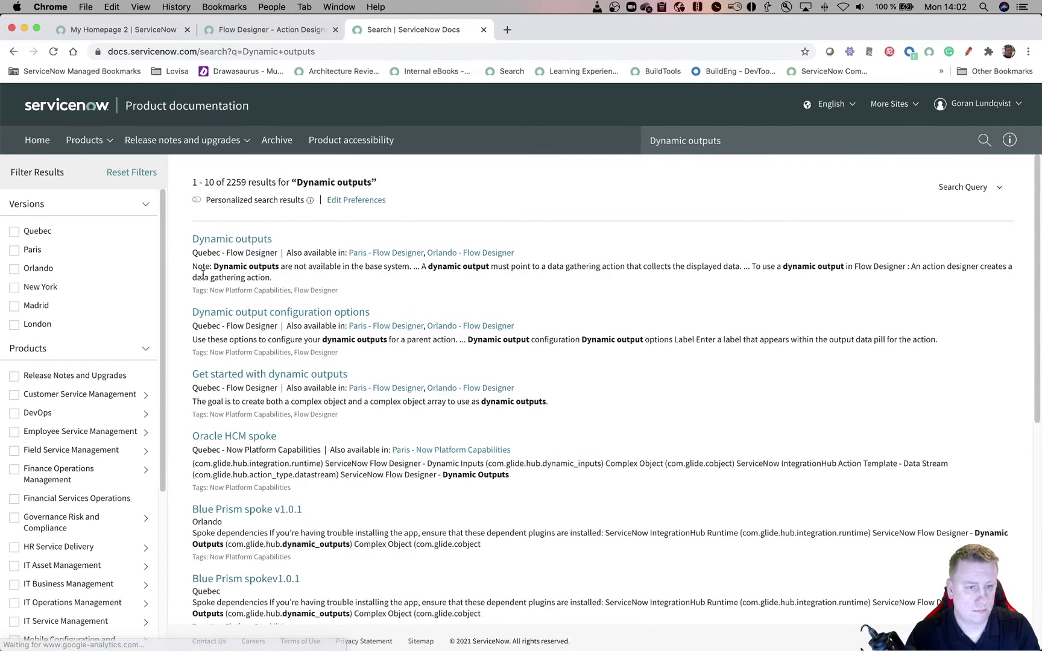
- Filter to Paris, open Get started with dynamic outputs, and read its procedure
{"action": "left_click", "coordinate": [30, 252]}
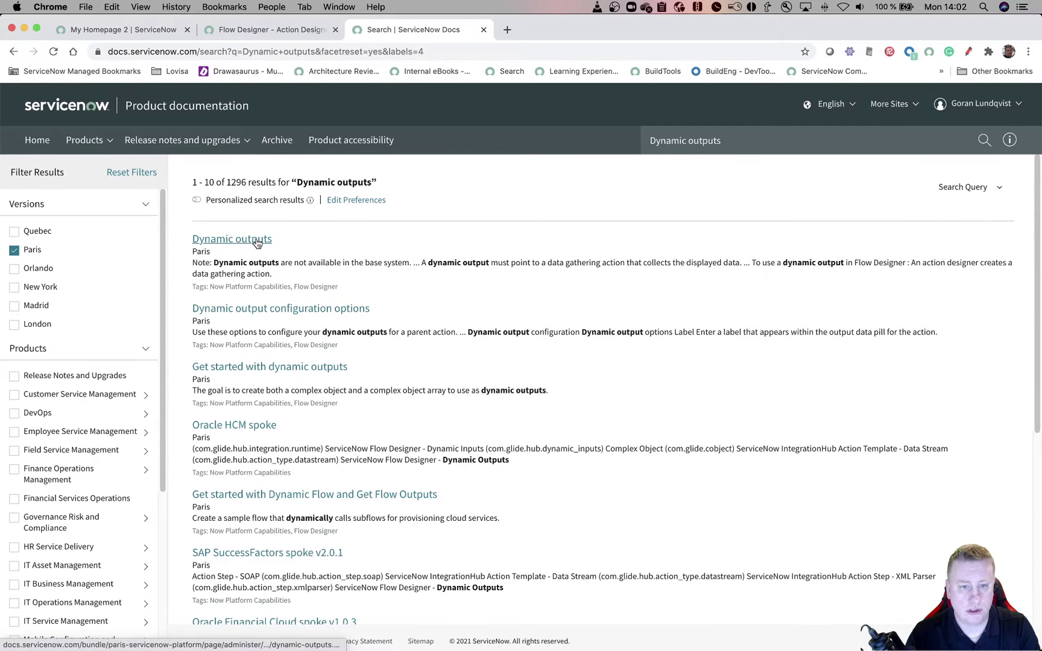
{"action": "left_click", "coordinate": [257, 241]}
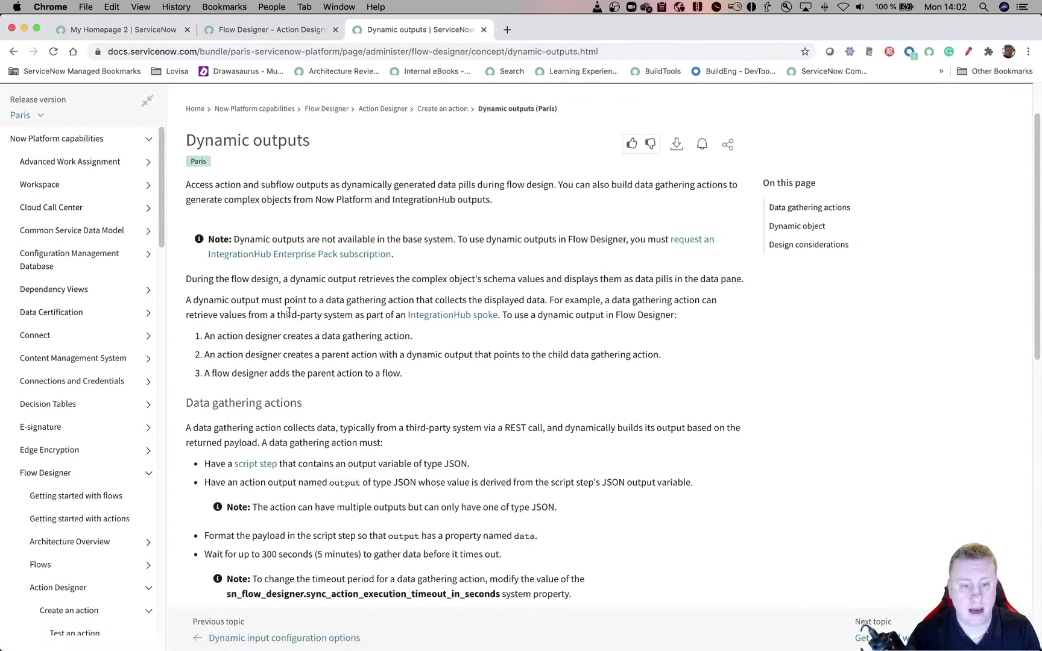
{"action": "scroll", "coordinate": [292, 314], "scroll_direction": "down", "scroll_amount": 10}
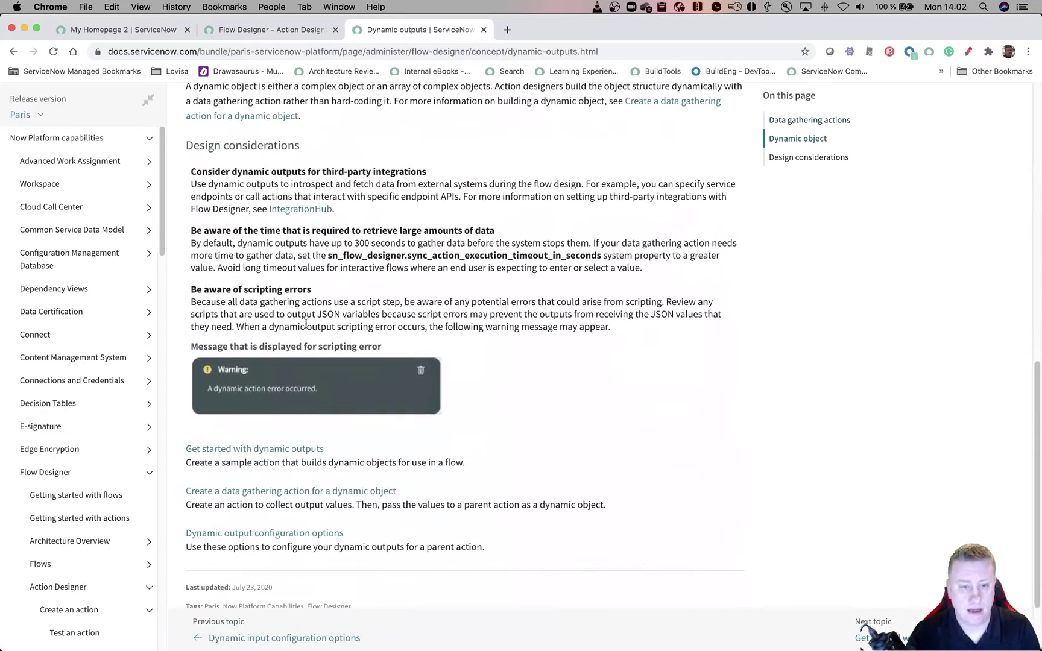
{"action": "left_click", "coordinate": [281, 449]}
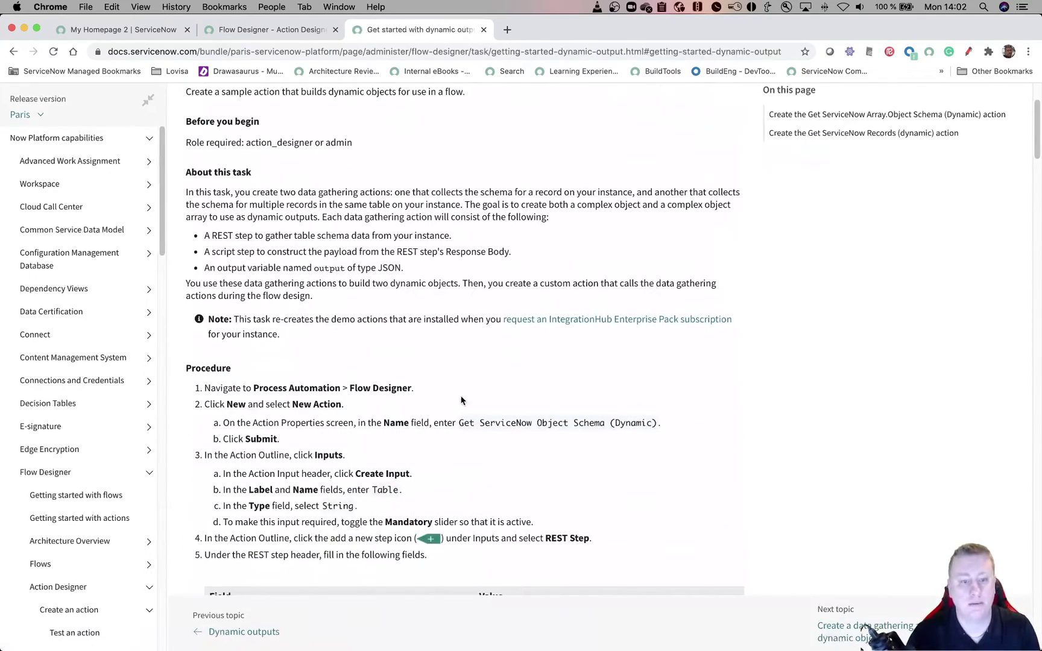
{"action": "scroll", "coordinate": [461, 401], "scroll_direction": "down", "scroll_amount": 7}
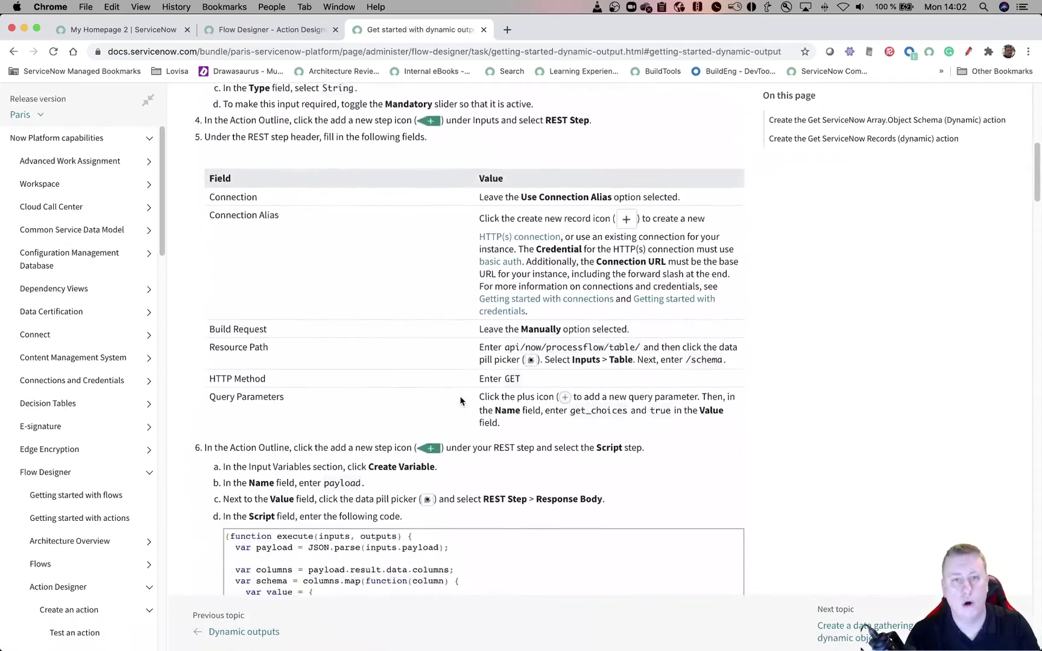
{"action": "scroll", "coordinate": [460, 398], "scroll_direction": "down", "scroll_amount": 4}
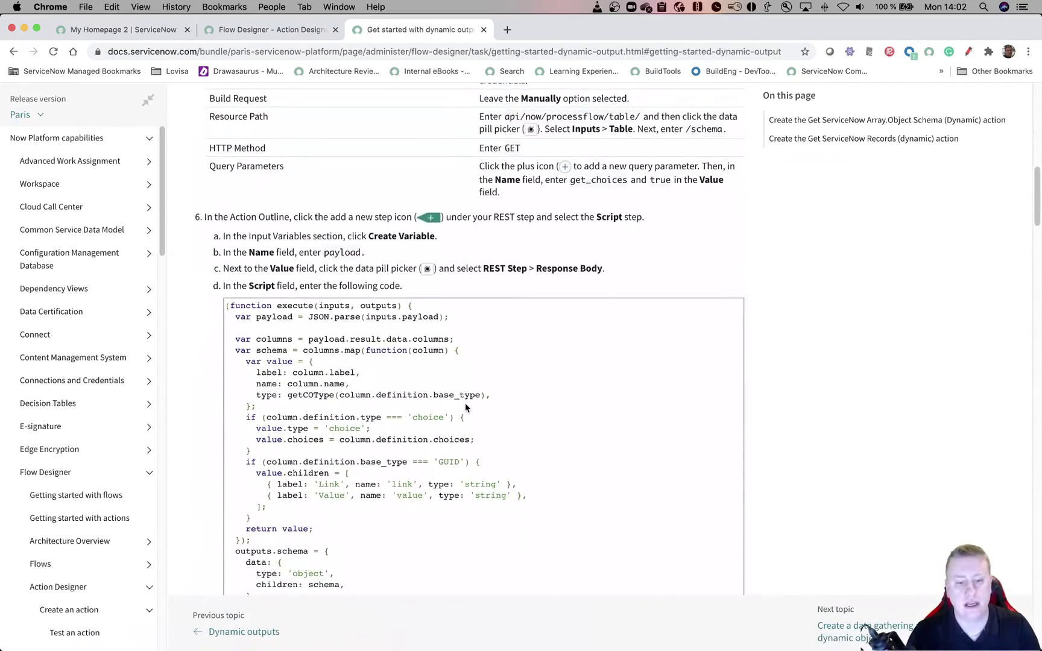
{"action": "scroll", "coordinate": [465, 402], "scroll_direction": "down", "scroll_amount": 2}
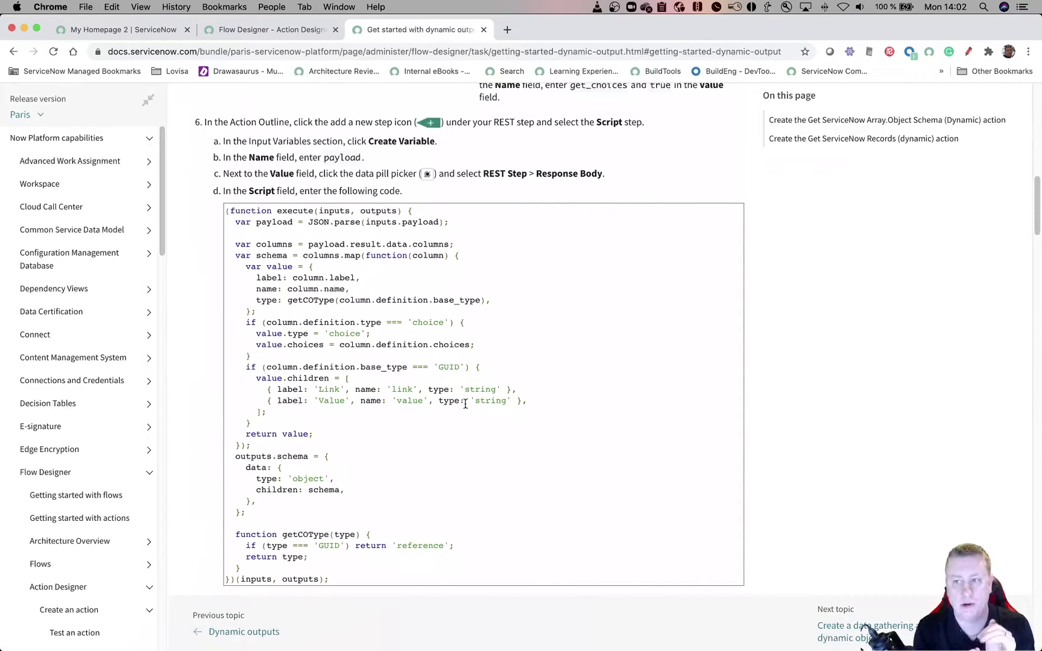
{"action": "scroll", "coordinate": [465, 404], "scroll_direction": "down", "scroll_amount": 7}
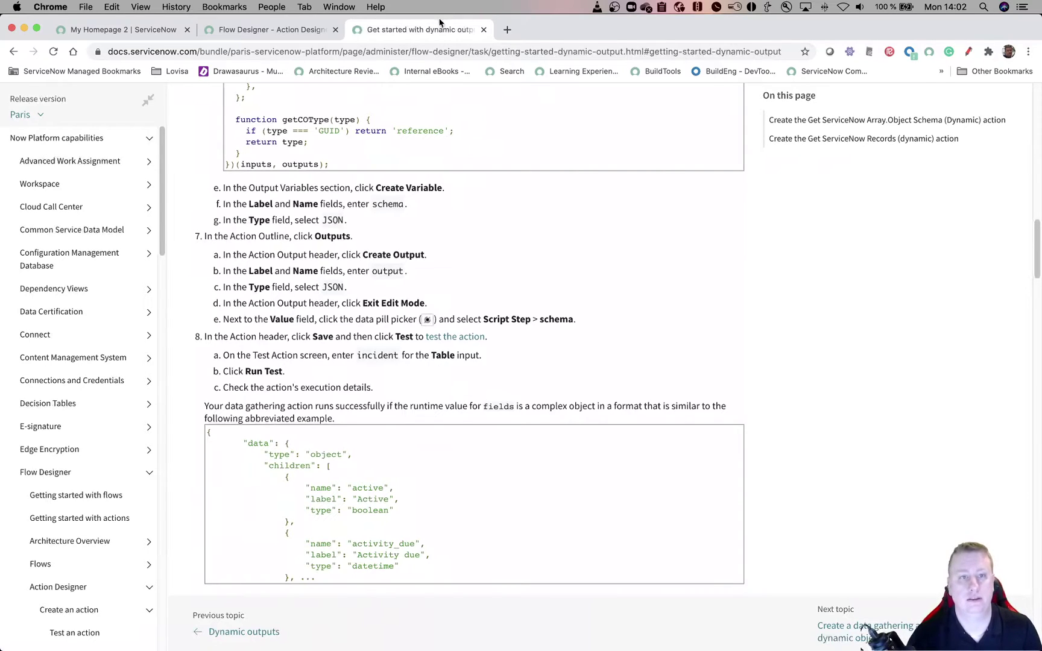
- Back in Flow Designer, scroll through the table schema action's Script step
{"action": "left_click", "coordinate": [244, 38]}
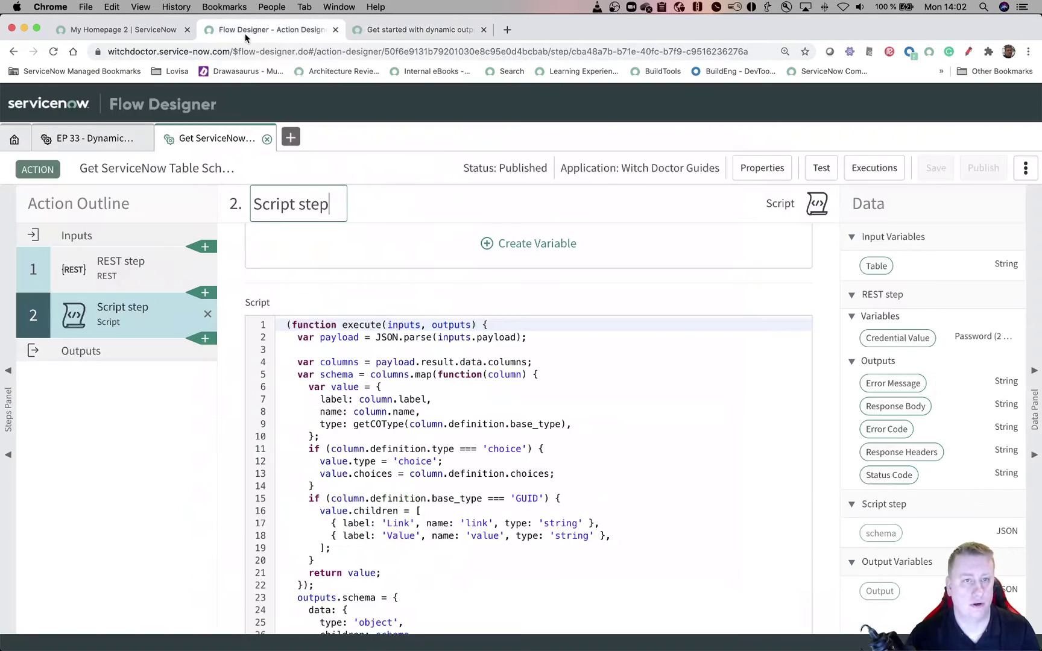
{"action": "scroll", "coordinate": [448, 259], "scroll_direction": "down", "scroll_amount": 5}
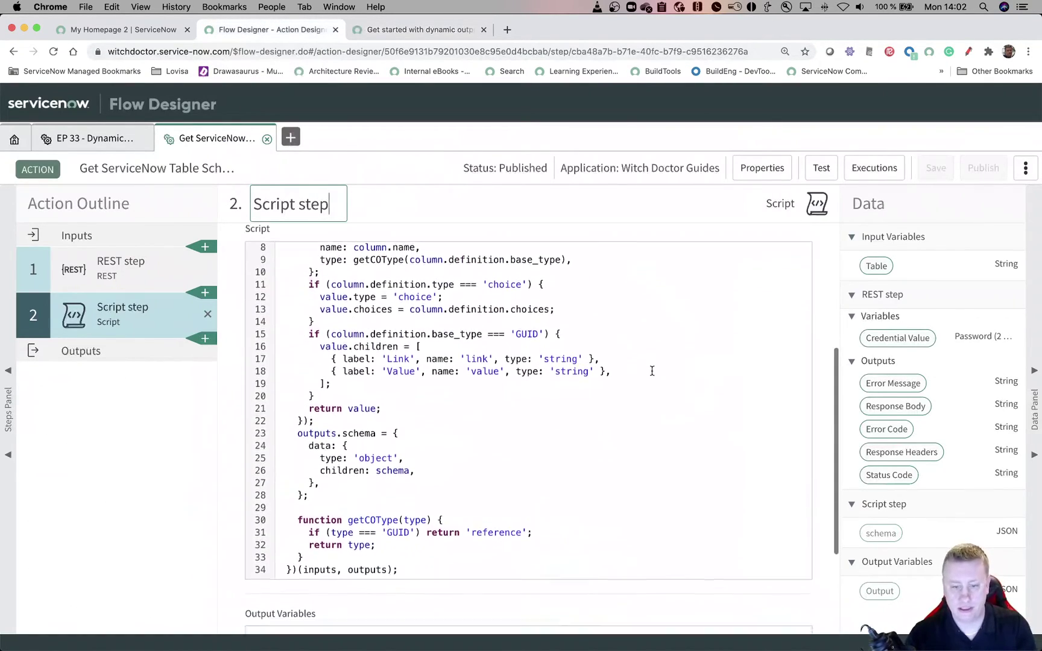
{"action": "scroll", "coordinate": [618, 398], "scroll_direction": "down", "scroll_amount": 2}
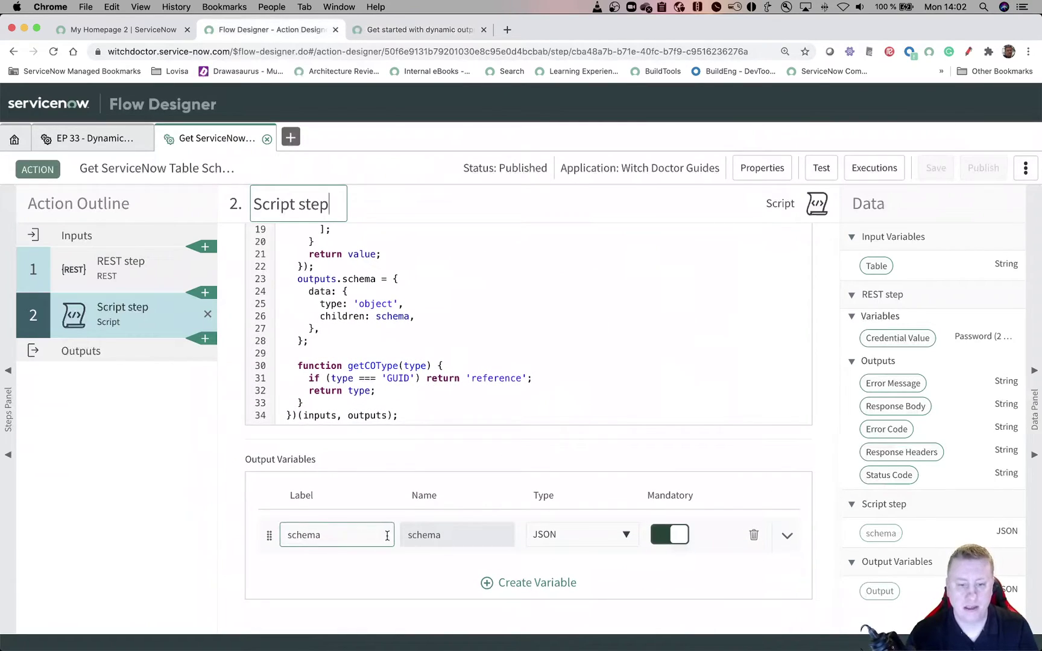
- Inspect the action's output definition without changes and return to the EP 33 action
{"action": "left_click", "coordinate": [88, 352]}
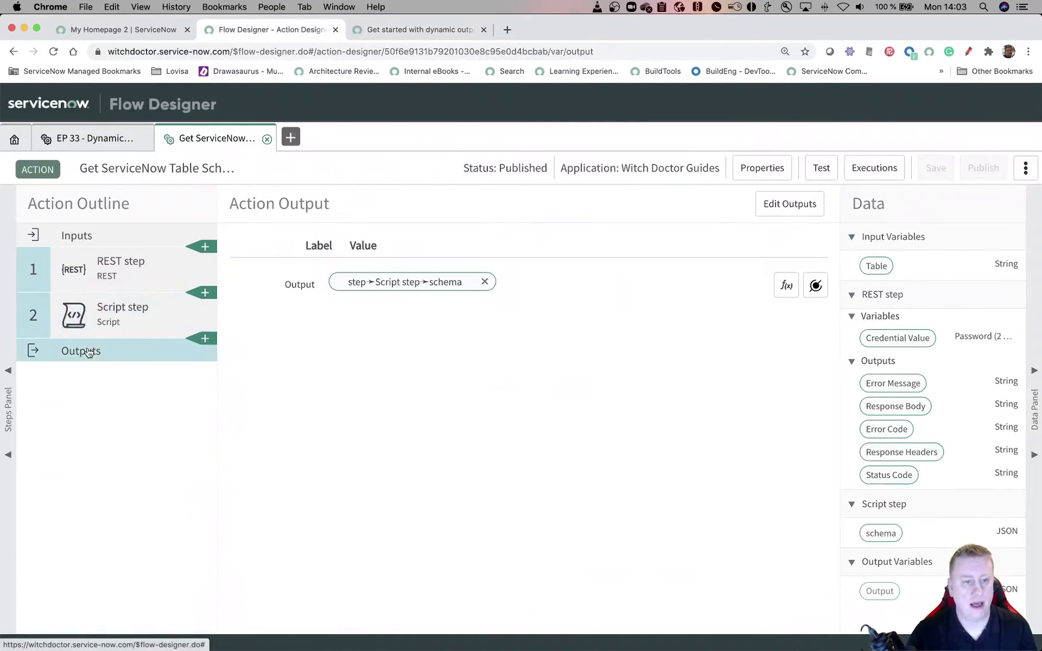
{"action": "left_click", "coordinate": [791, 207]}
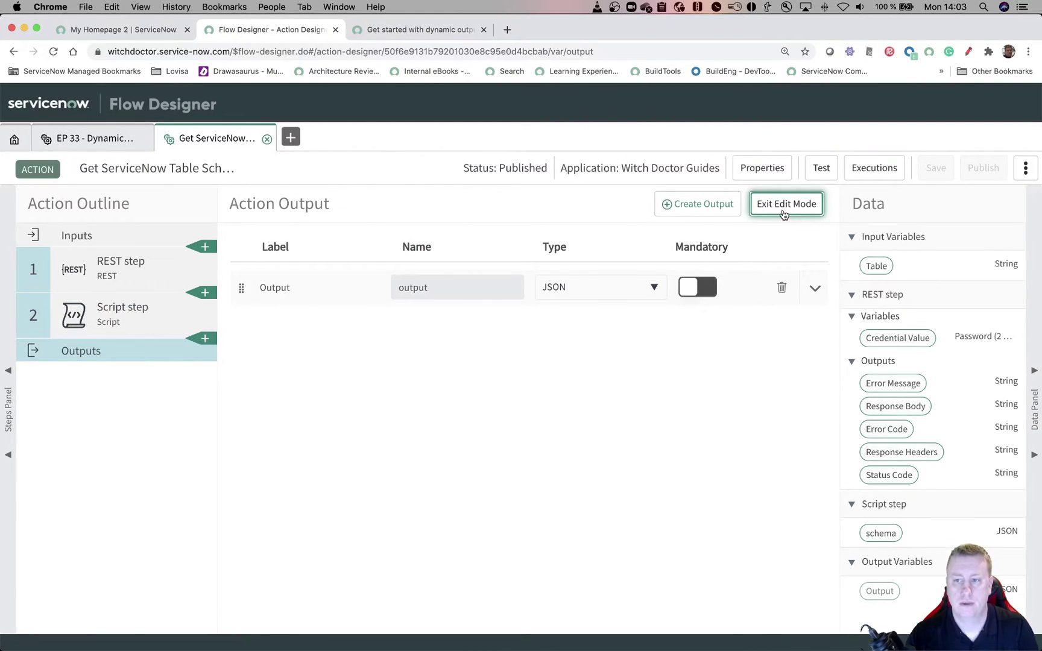
{"action": "left_click", "coordinate": [783, 205]}
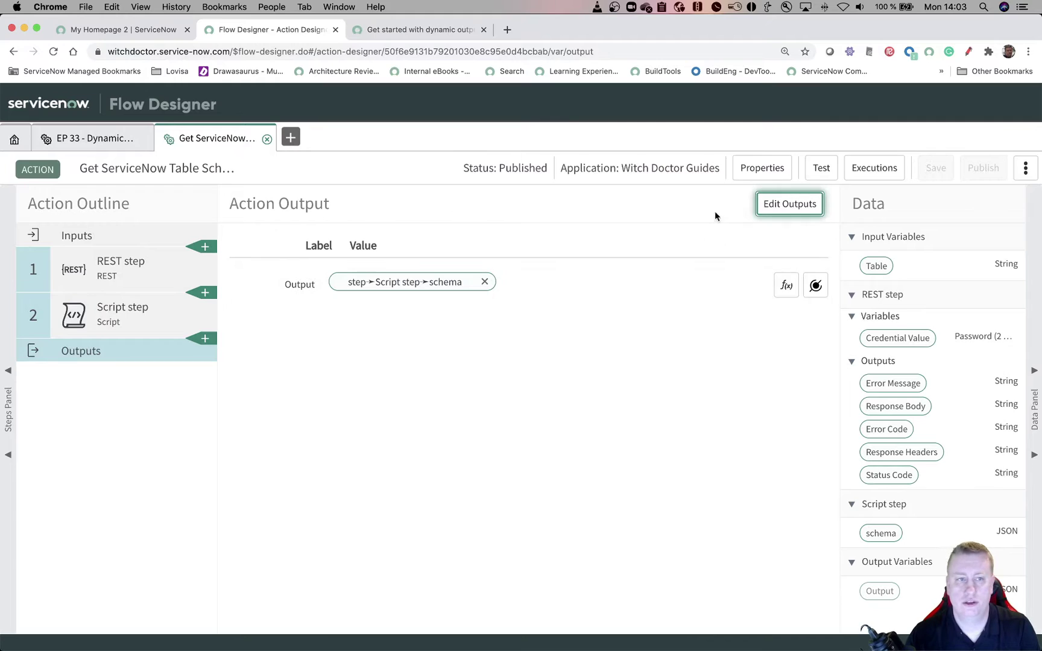
{"action": "left_click", "coordinate": [81, 139]}
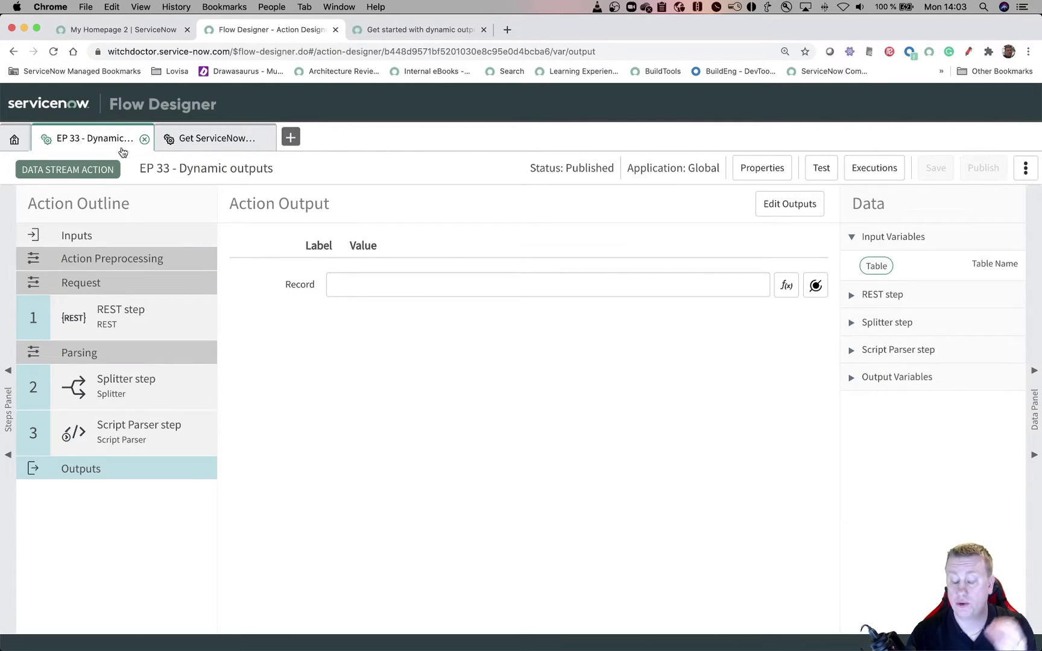
- Open EP 33 - Dynamic outputs from the Flows list and delete its For Each action
{"action": "left_click", "coordinate": [15, 140]}
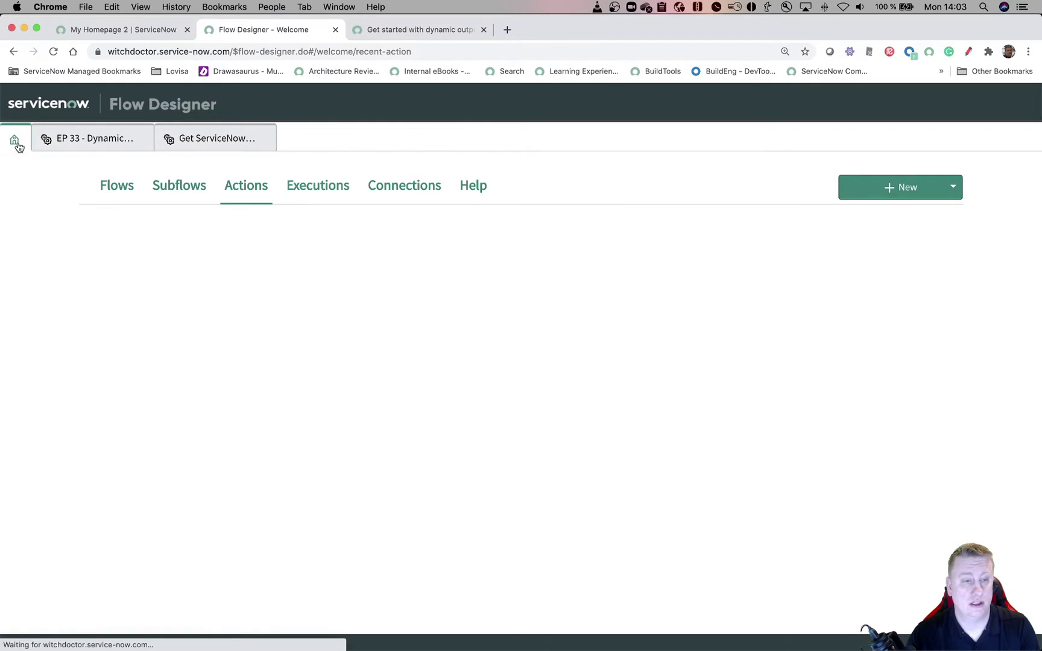
{"action": "left_click", "coordinate": [120, 187]}
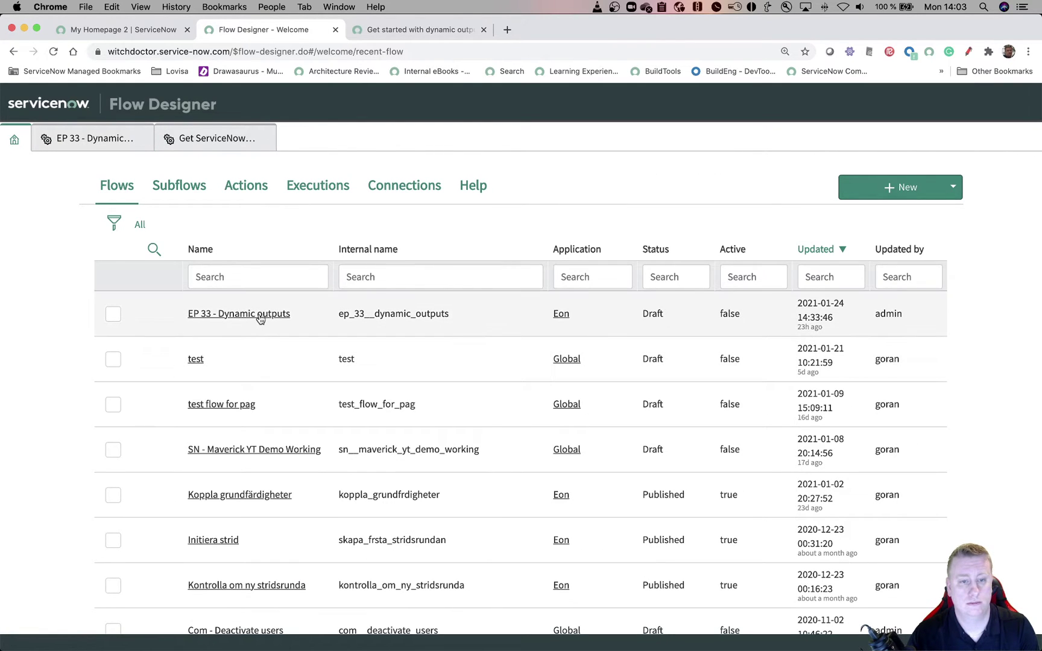
{"action": "left_click", "coordinate": [260, 316]}
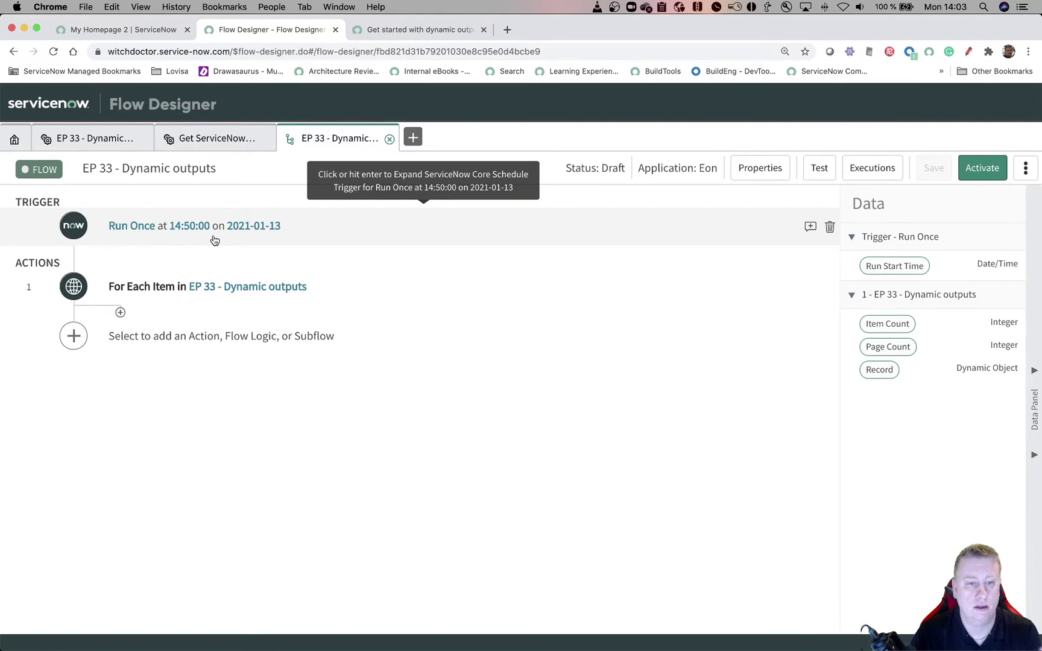
{"action": "left_click", "coordinate": [230, 288]}
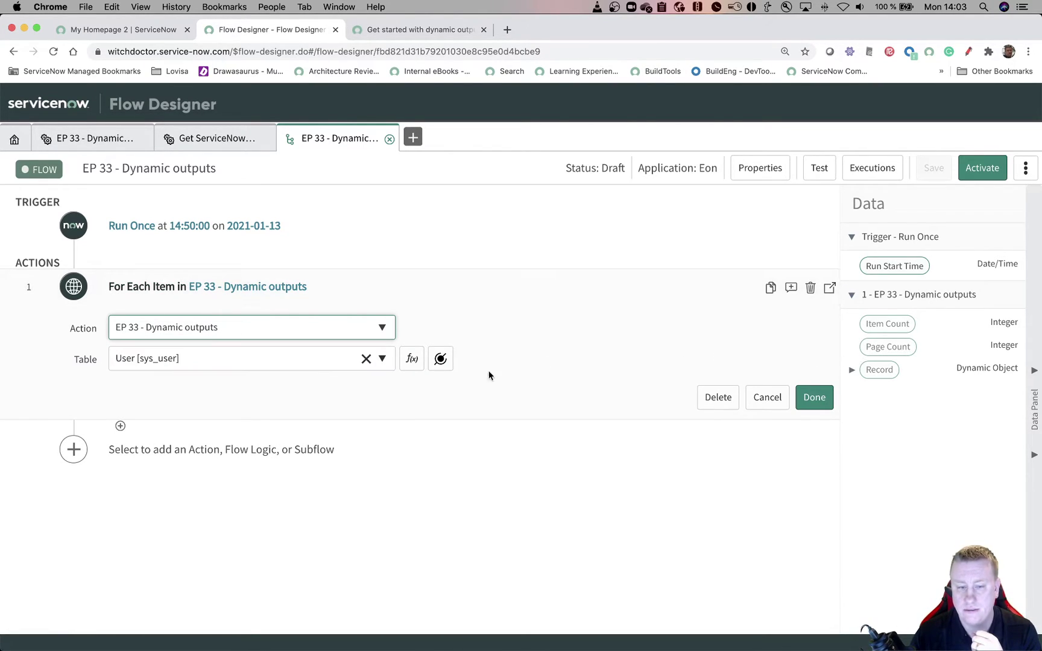
{"action": "left_click", "coordinate": [811, 288]}
{"action": "left_click", "coordinate": [592, 183]}
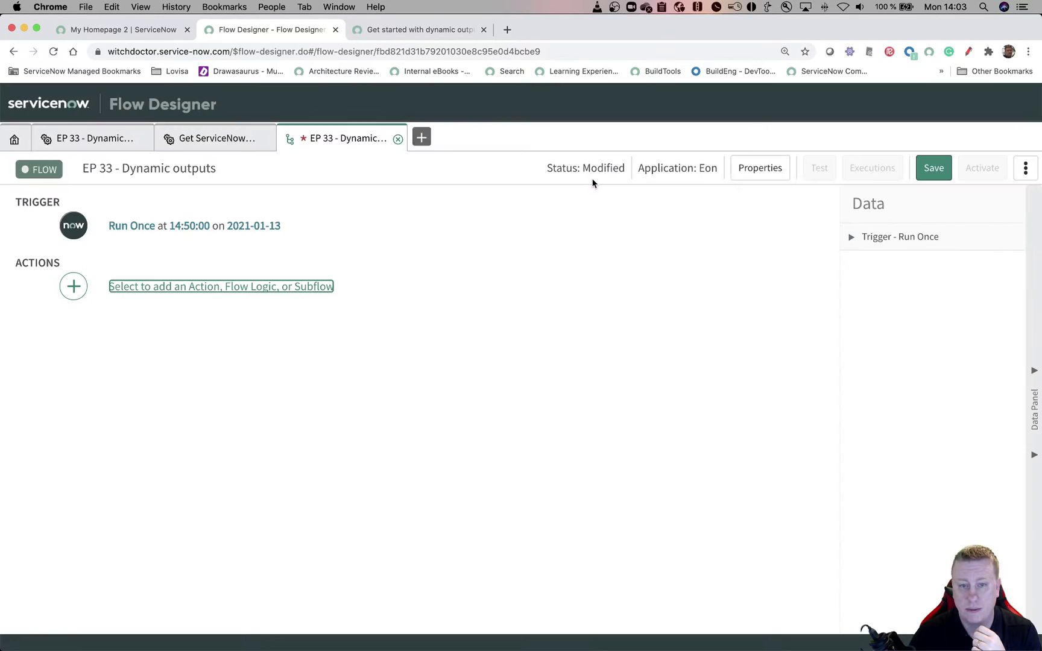
- Add the EP 33 - Dynamic outputs action to the flow, found by searching 'ep 33'
{"action": "left_click", "coordinate": [186, 285]}
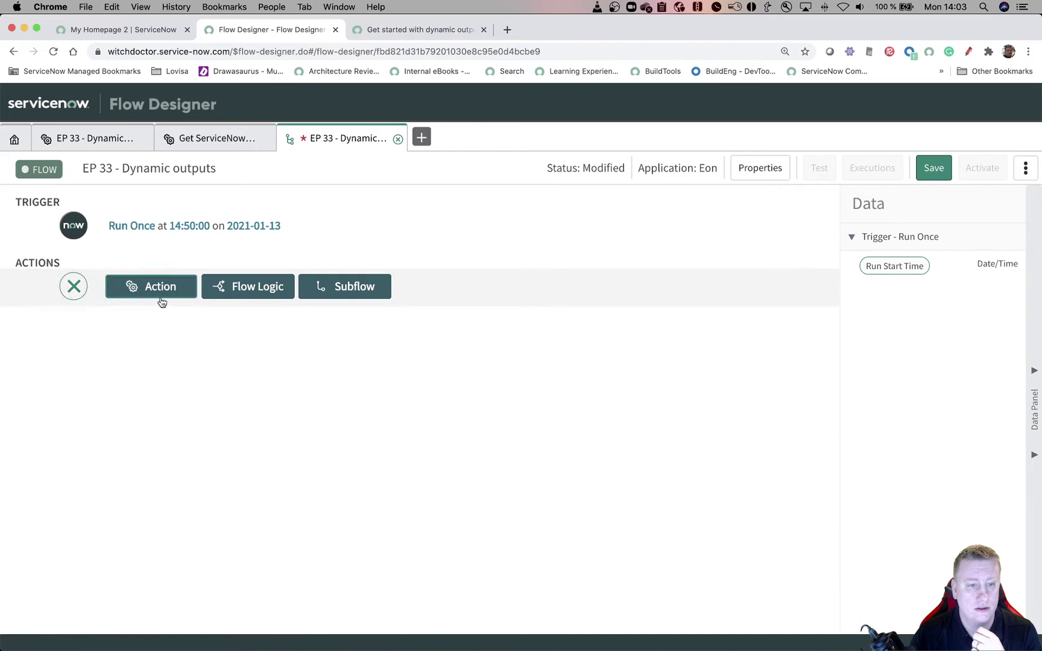
{"action": "left_click", "coordinate": [160, 290]}
{"action": "type", "text": "ep"}
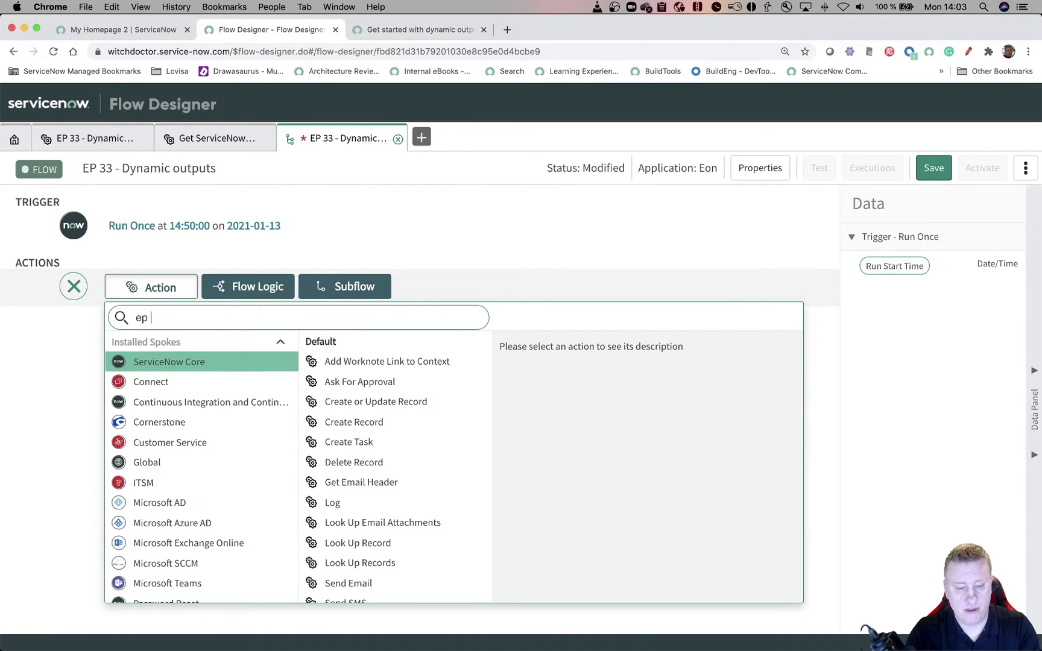
{"action": "type", "text": " 33"}
{"action": "left_click", "coordinate": [355, 362]}
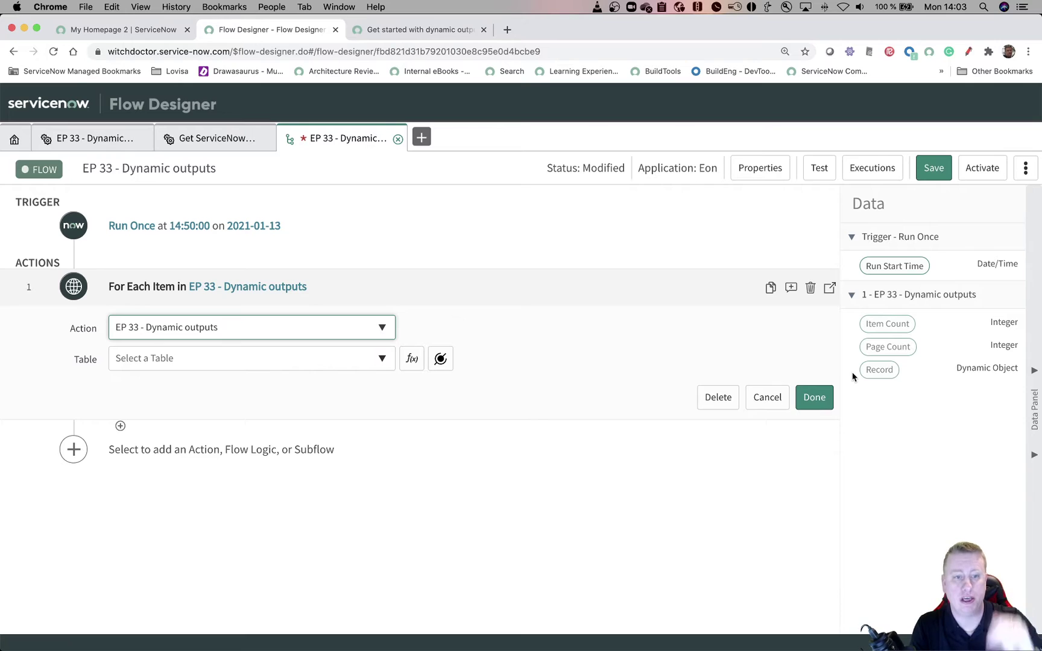
- Set the step's Table to Incident
{"action": "left_click", "coordinate": [237, 362]}
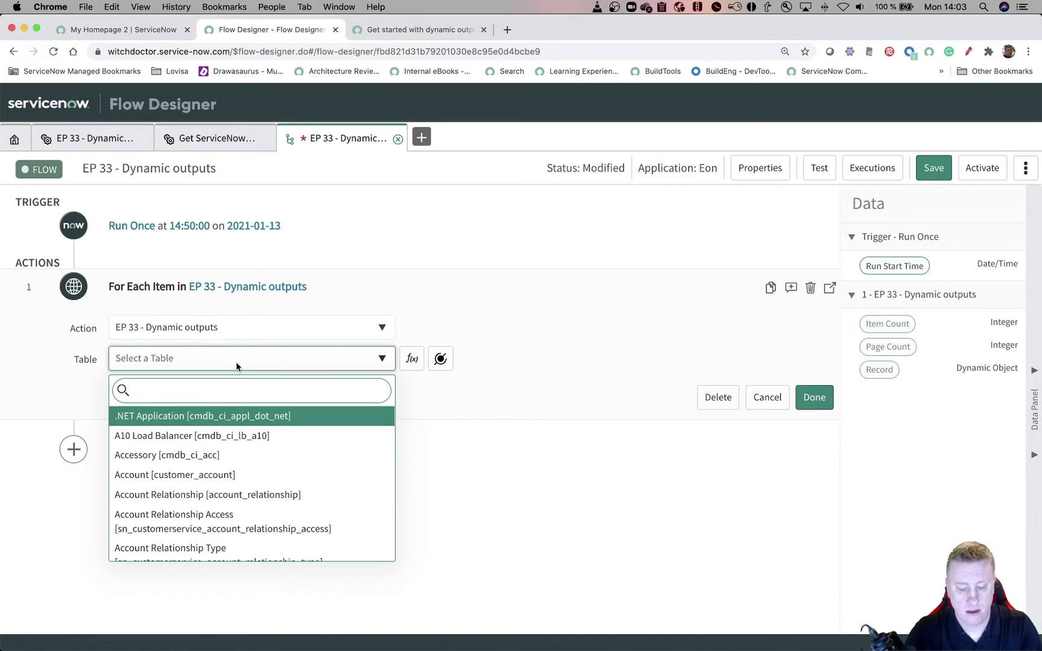
{"action": "type", "text": "inci"}
{"action": "key", "text": "Down"}
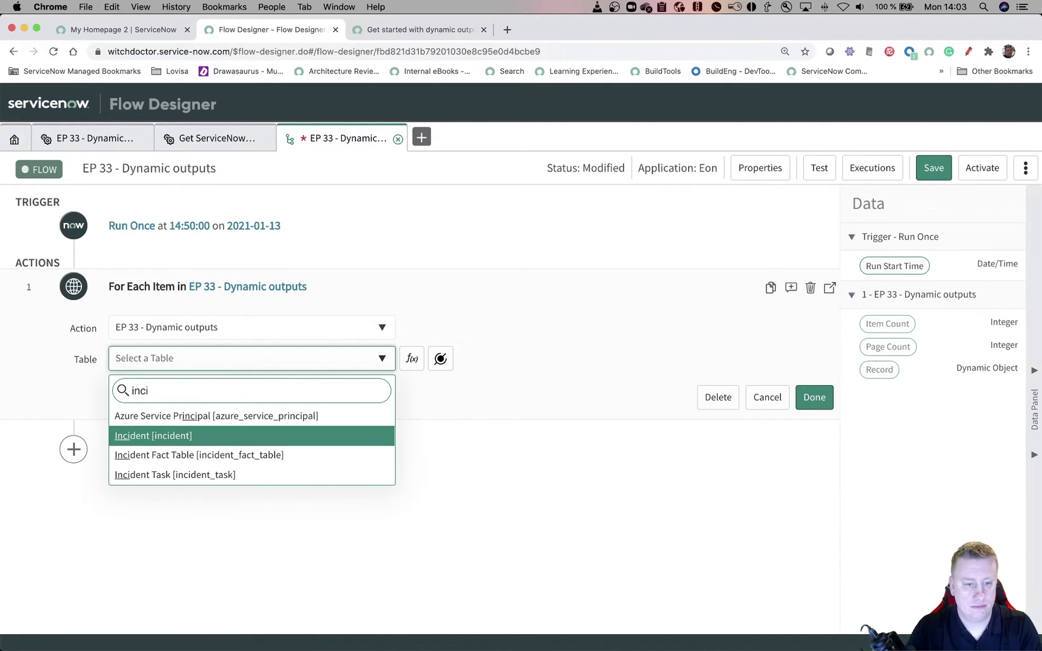
{"action": "key", "text": "Return"}
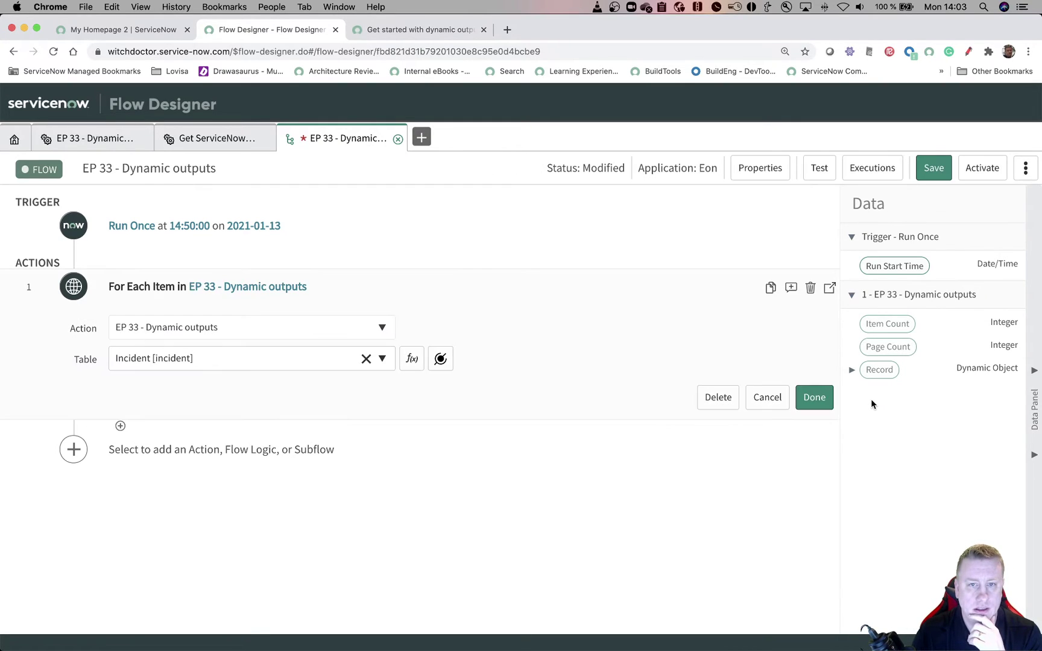
- Expand the Record output to browse the Incident fields
{"action": "left_click", "coordinate": [853, 374]}
{"action": "scroll", "coordinate": [895, 436], "scroll_direction": "down", "scroll_amount": 5}
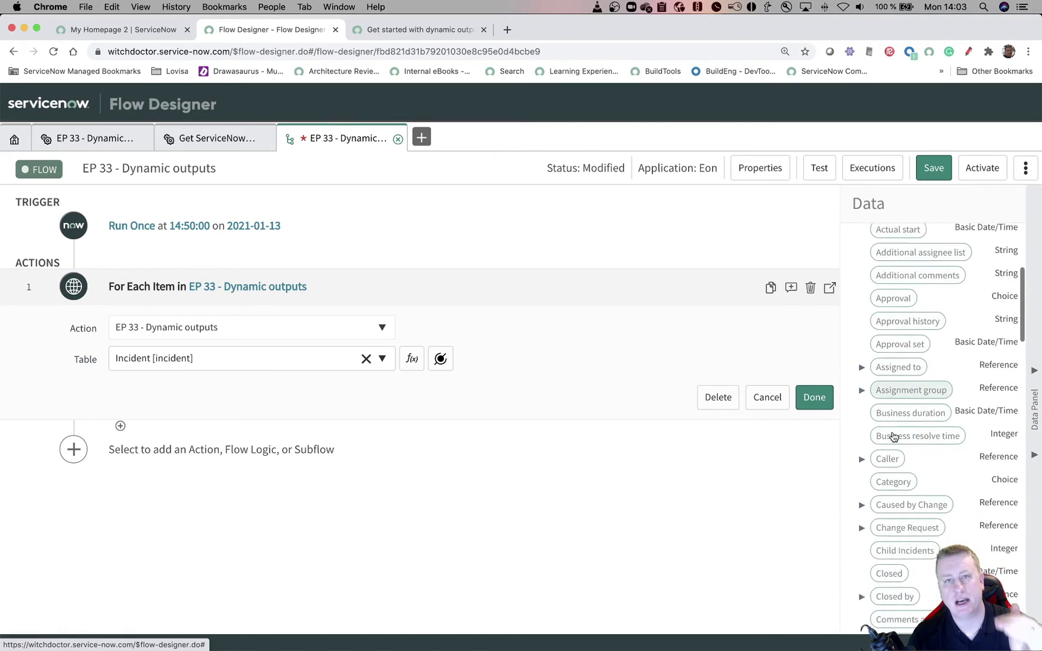
{"action": "scroll", "coordinate": [894, 436], "scroll_direction": "down", "scroll_amount": 6}
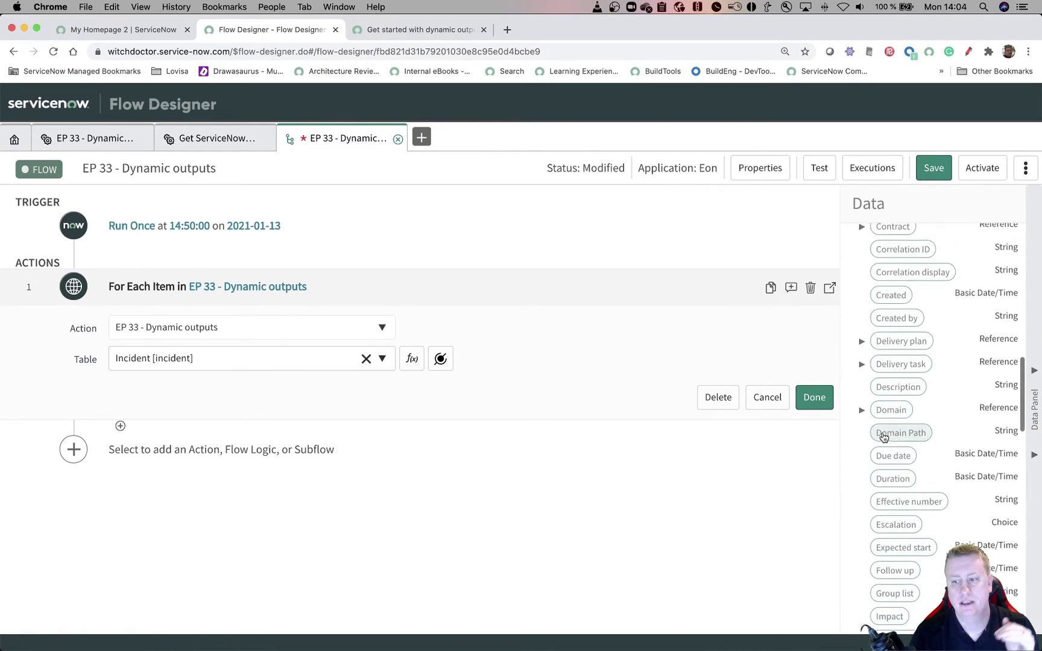
{"action": "scroll", "coordinate": [884, 436], "scroll_direction": "down", "scroll_amount": 3}
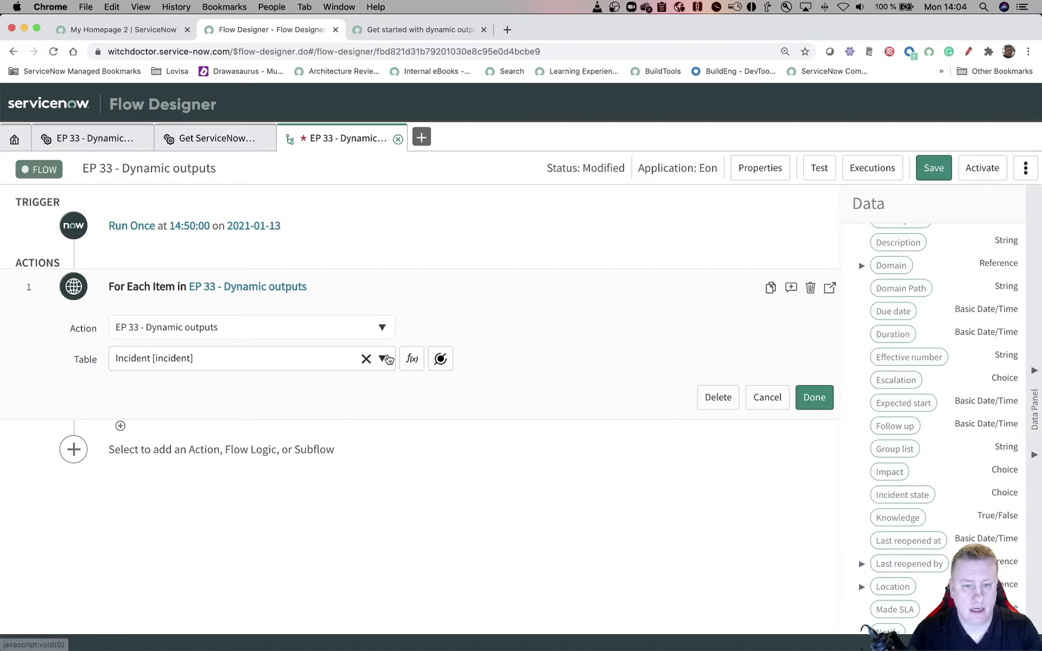
- Change the Table to Task SLA [task_sla] and check the Record's SLA fields
{"action": "left_click", "coordinate": [364, 359]}
{"action": "left_click", "coordinate": [308, 362]}
{"action": "type", "text": "t"}
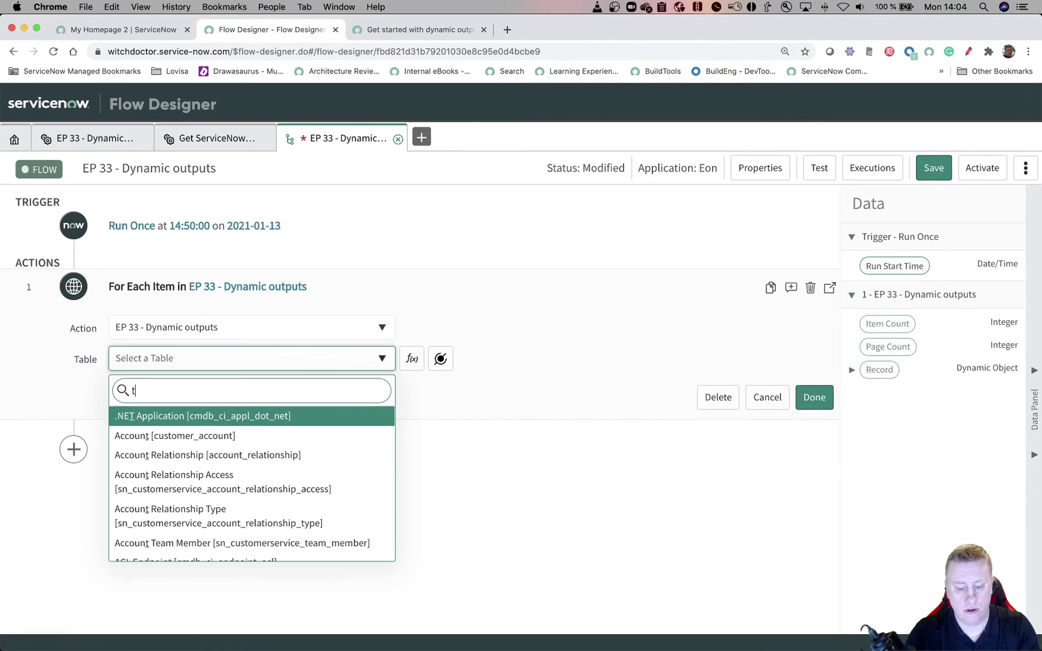
{"action": "type", "text": "ask_sla"}
{"action": "key", "text": "Return"}
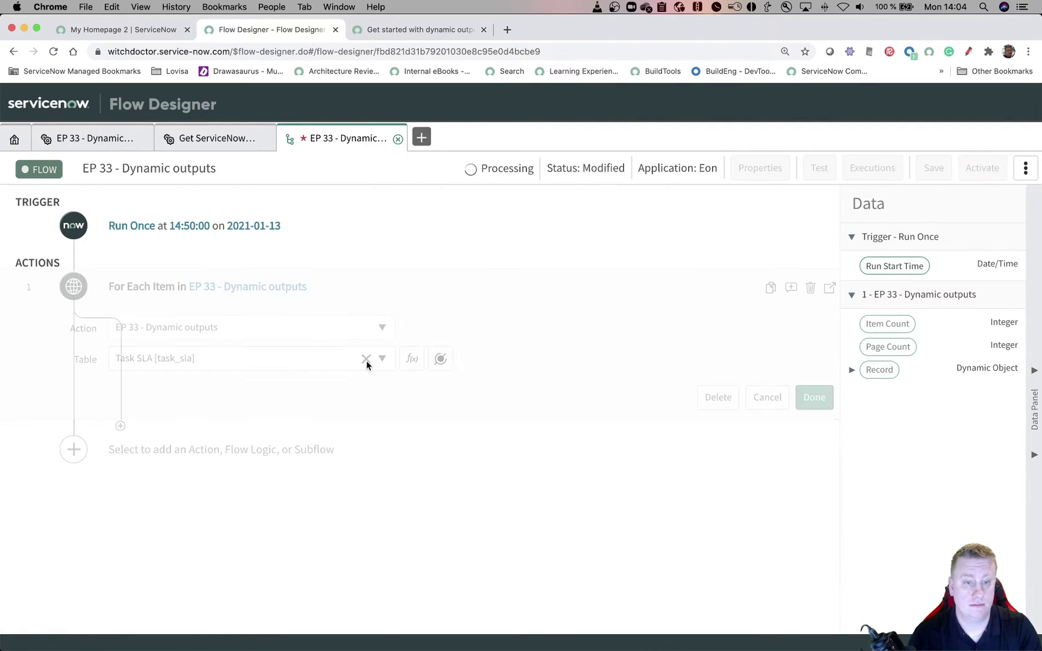
{"action": "left_click", "coordinate": [852, 372]}
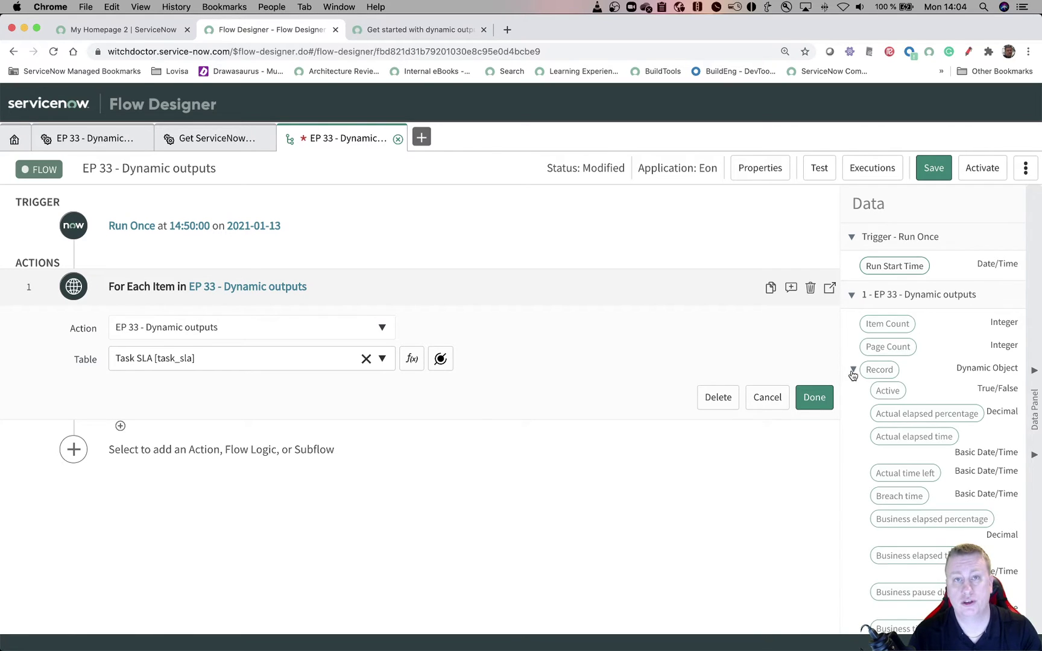
{"action": "scroll", "coordinate": [910, 417], "scroll_direction": "down", "scroll_amount": 5}
{"action": "scroll", "coordinate": [910, 417], "scroll_direction": "up", "scroll_amount": 5}
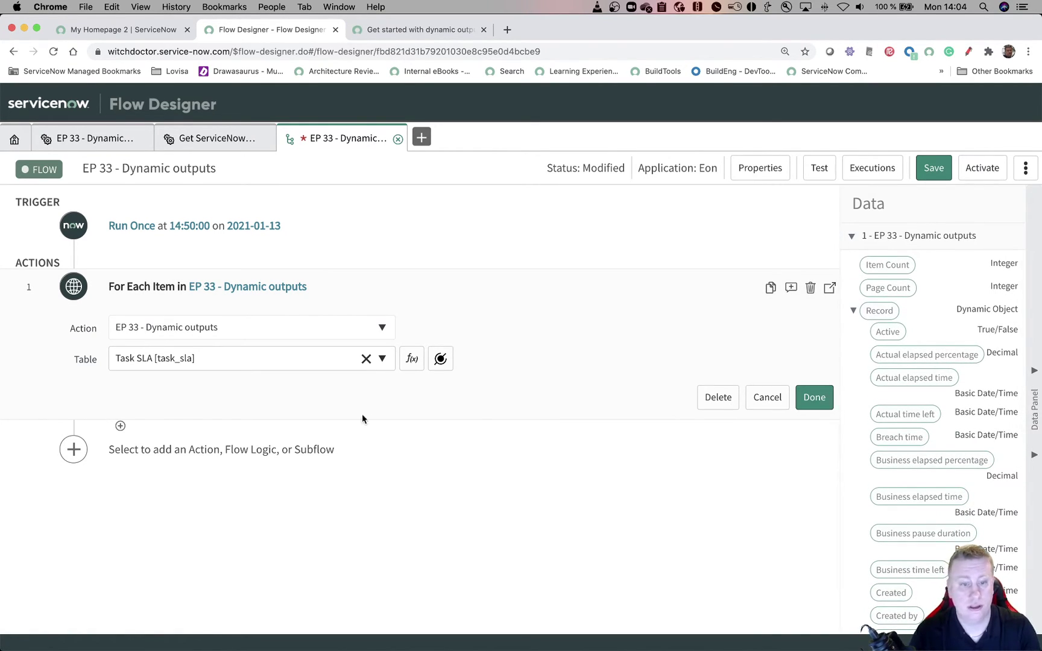
- Add a Log action as step 2 inside the For Each loop
{"action": "left_click", "coordinate": [814, 398]}
{"action": "left_click", "coordinate": [121, 310]}
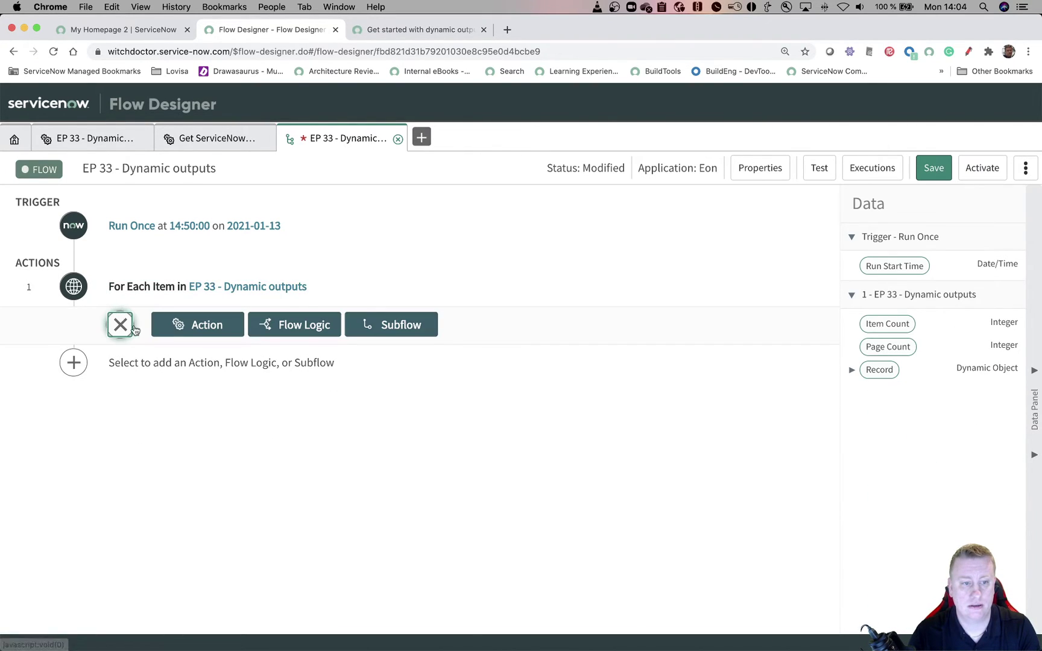
{"action": "left_click", "coordinate": [226, 328]}
{"action": "type", "text": "log"}
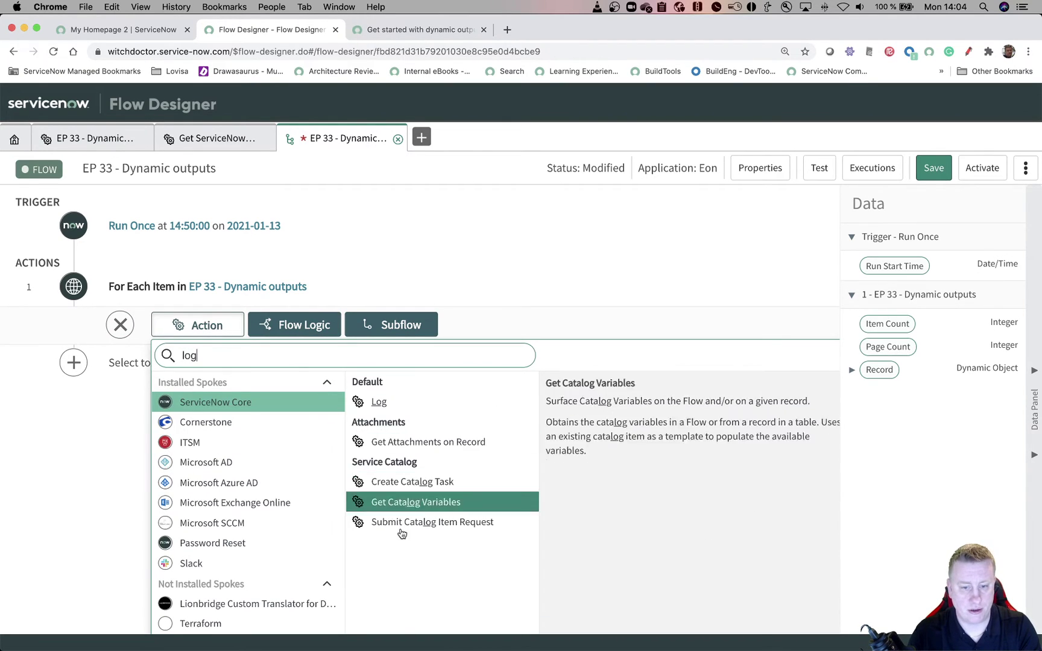
{"action": "left_click", "coordinate": [381, 402]}
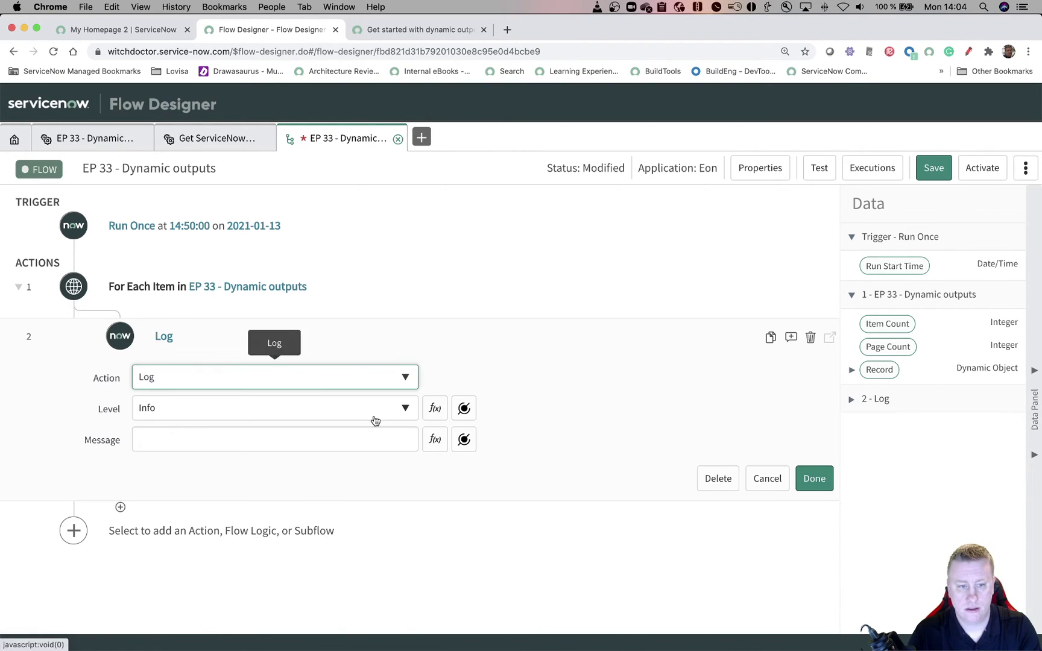
- Set the Log message to the loop Record's Start time and finish the step
{"action": "left_click", "coordinate": [861, 371]}
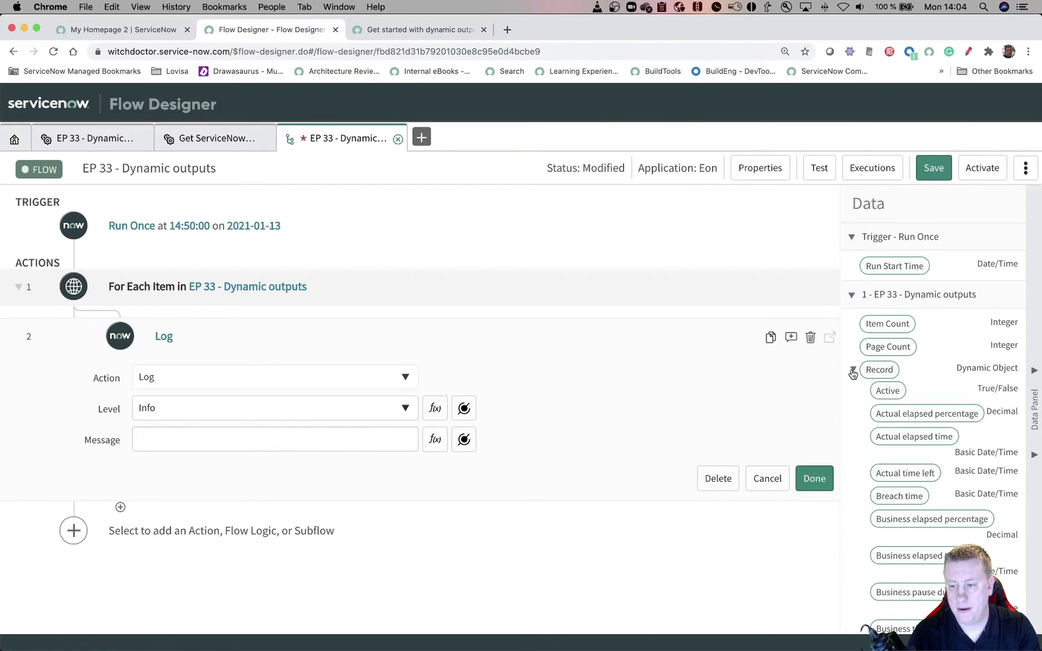
{"action": "scroll", "coordinate": [866, 425], "scroll_direction": "down", "scroll_amount": 5}
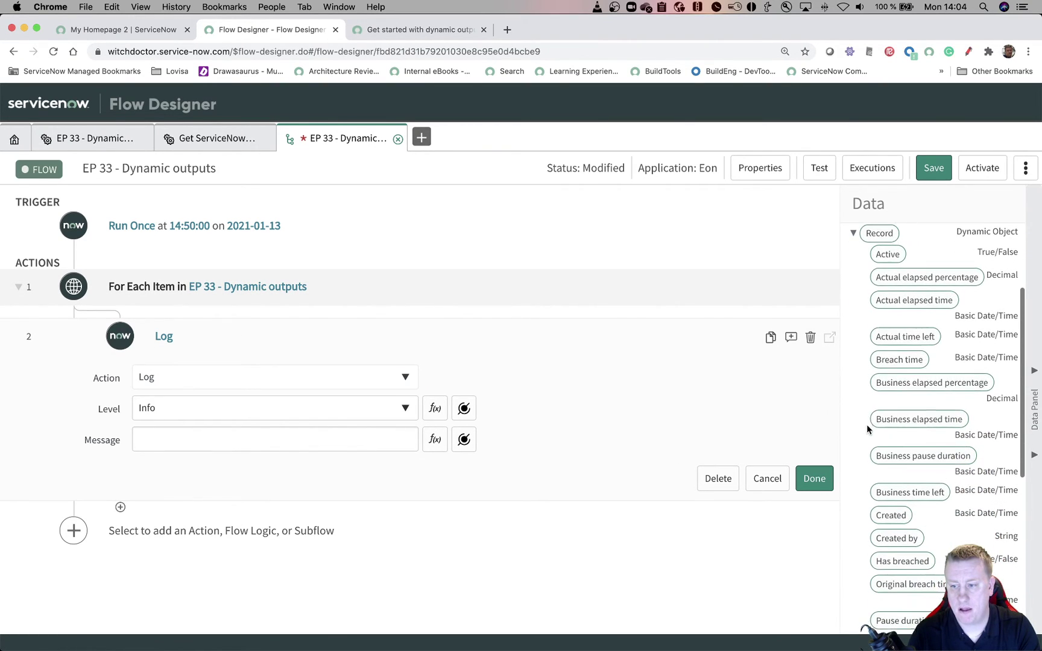
{"action": "scroll", "coordinate": [880, 380], "scroll_direction": "down", "scroll_amount": 7}
{"action": "scroll", "coordinate": [881, 386], "scroll_direction": "down", "scroll_amount": 3}
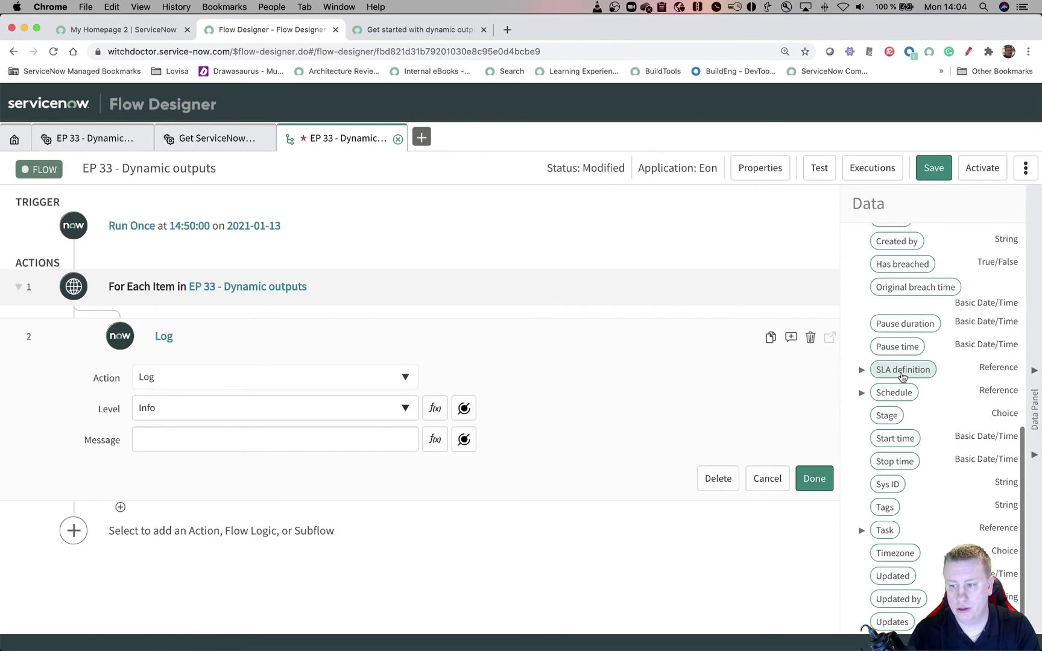
{"action": "scroll", "coordinate": [892, 386], "scroll_direction": "down", "scroll_amount": 1}
{"action": "left_click_drag", "start_coordinate": [894, 403], "coordinate": [302, 440]}
{"action": "left_click", "coordinate": [815, 479]}
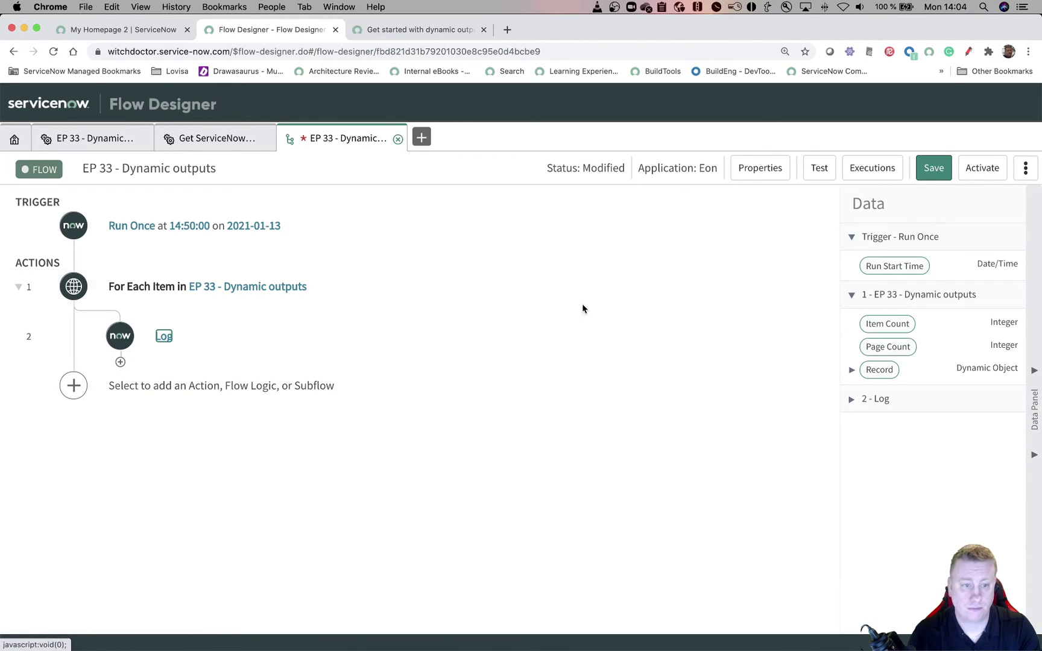
- Run a flow test and open its execution details with the Log step expanded
{"action": "left_click", "coordinate": [819, 169]}
{"action": "left_click", "coordinate": [729, 272]}
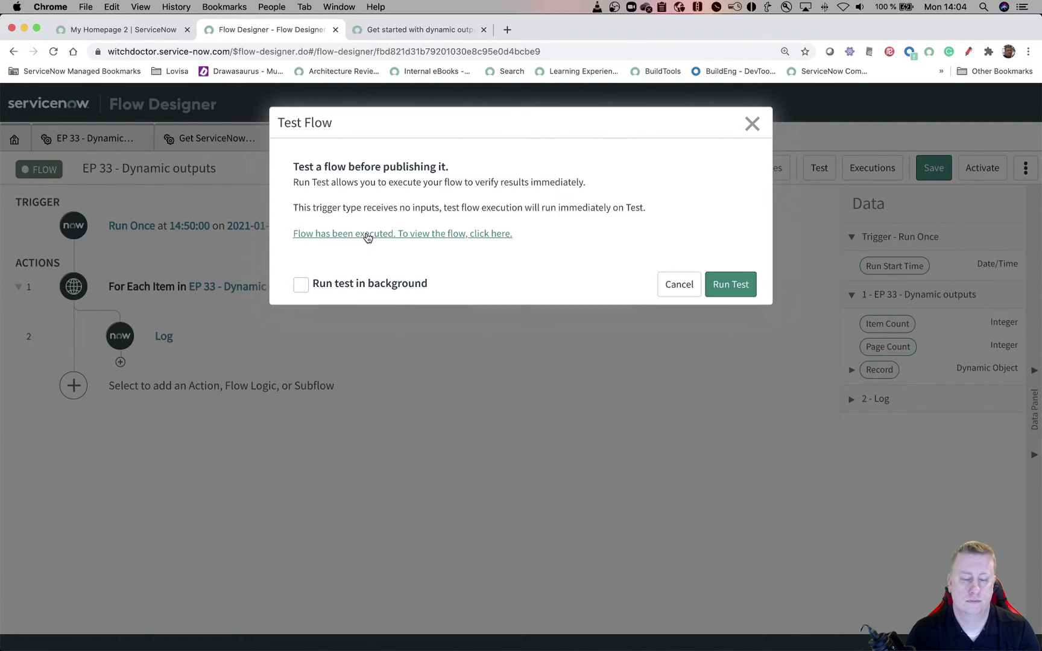
{"action": "left_click", "coordinate": [366, 237]}
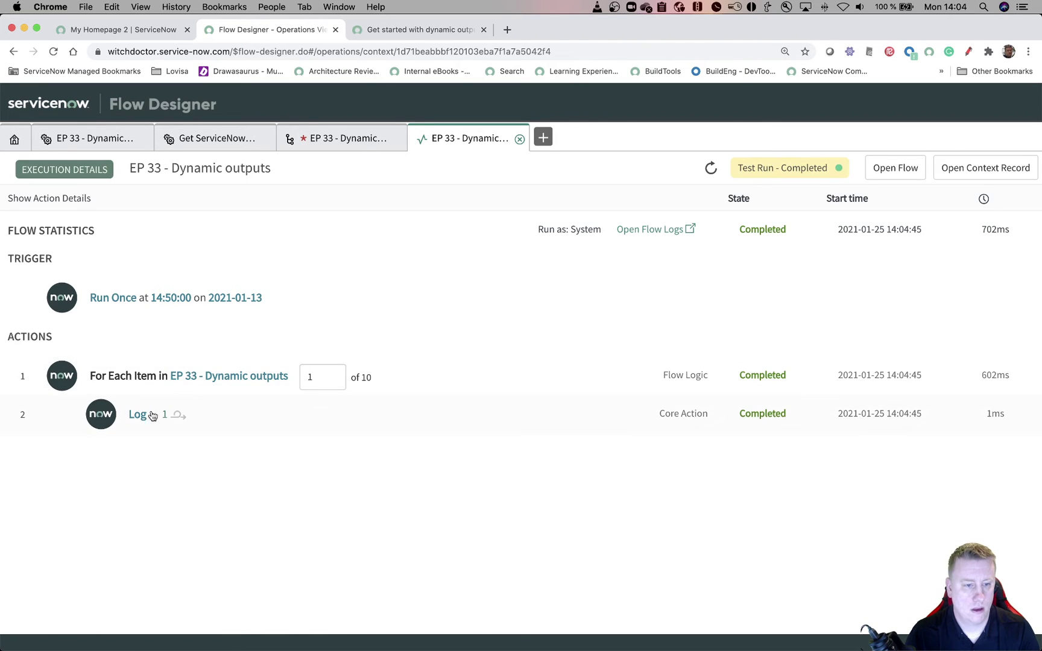
{"action": "left_click", "coordinate": [157, 418]}
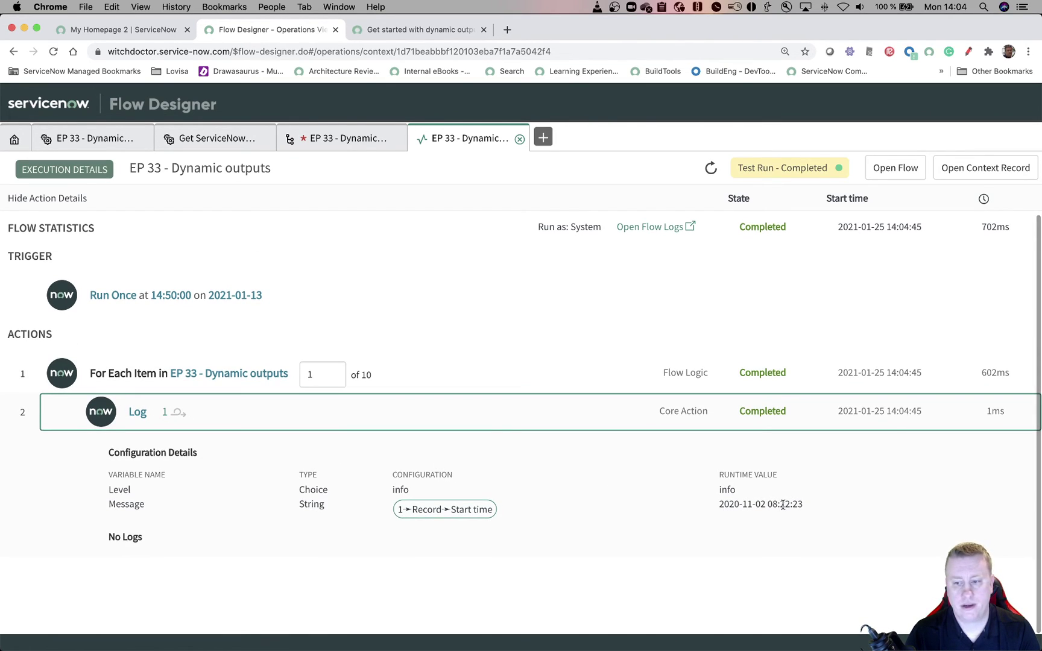
- Check the logged Start time values while stepping to loop iteration 6
{"action": "left_click_drag", "start_coordinate": [825, 511], "coordinate": [713, 508]}
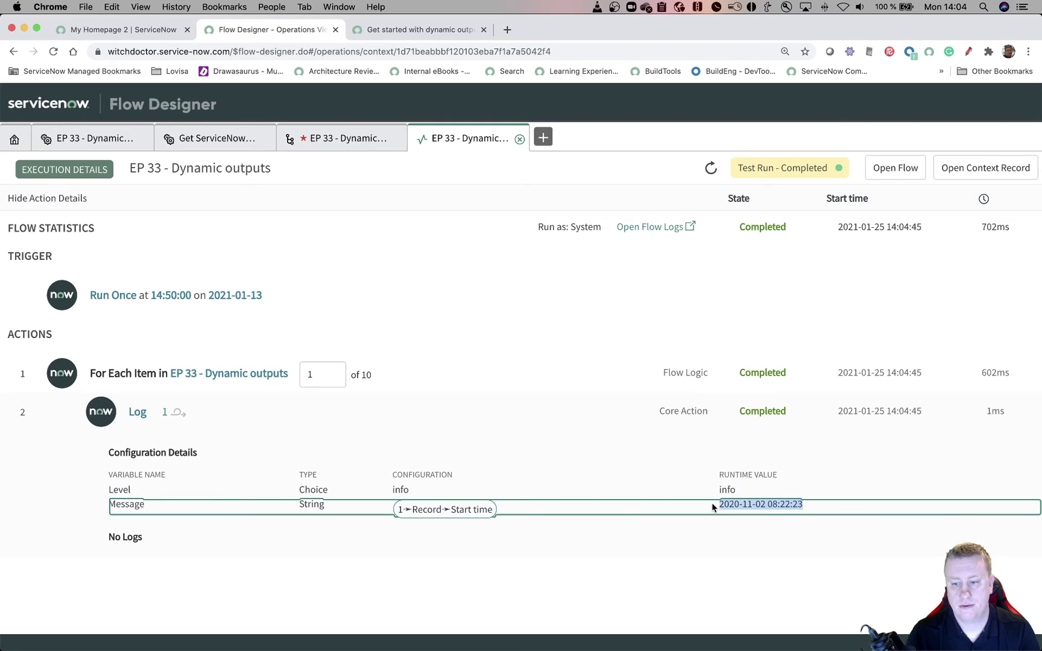
{"action": "left_click", "coordinate": [333, 371]}
{"action": "left_click", "coordinate": [333, 371]}
{"action": "left_click", "coordinate": [332, 371]}
{"action": "left_click", "coordinate": [332, 371]}
{"action": "left_click", "coordinate": [332, 371]}
- Cancel the test dialog and change the For Each Table to Incident, confirming OK
{"action": "left_click", "coordinate": [337, 128]}
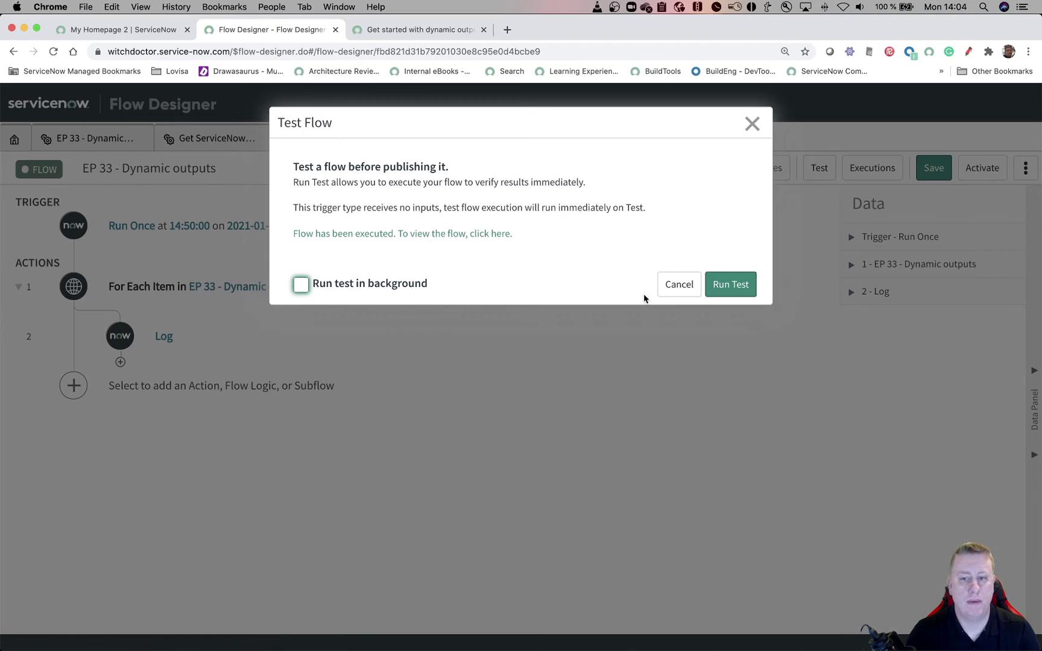
{"action": "left_click", "coordinate": [679, 285]}
{"action": "left_click", "coordinate": [253, 298]}
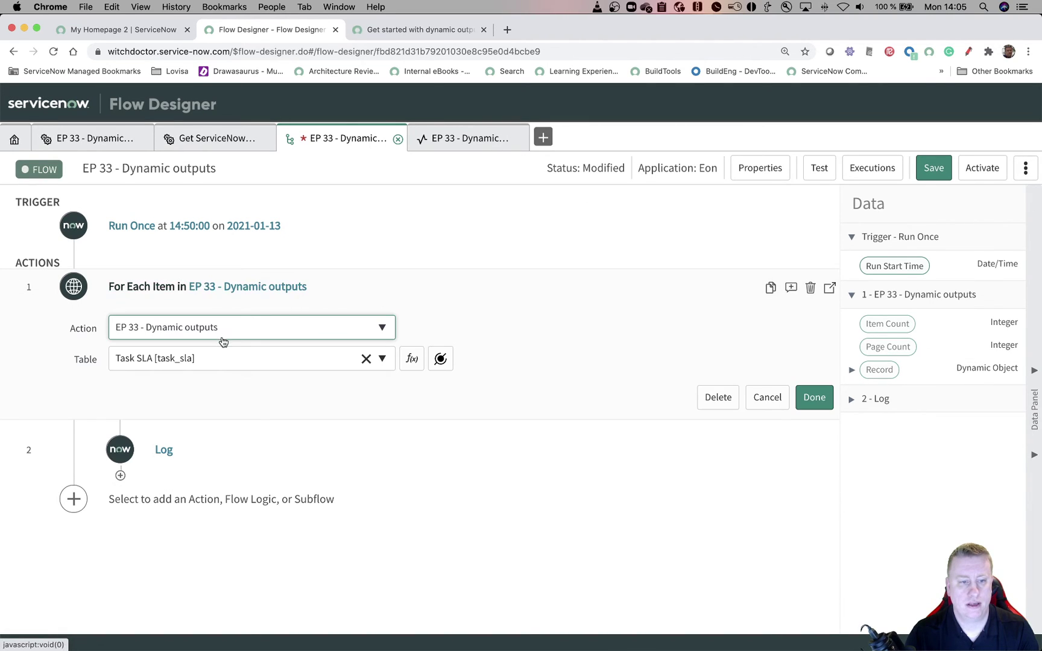
{"action": "left_click", "coordinate": [233, 358]}
{"action": "type", "text": "incident"}
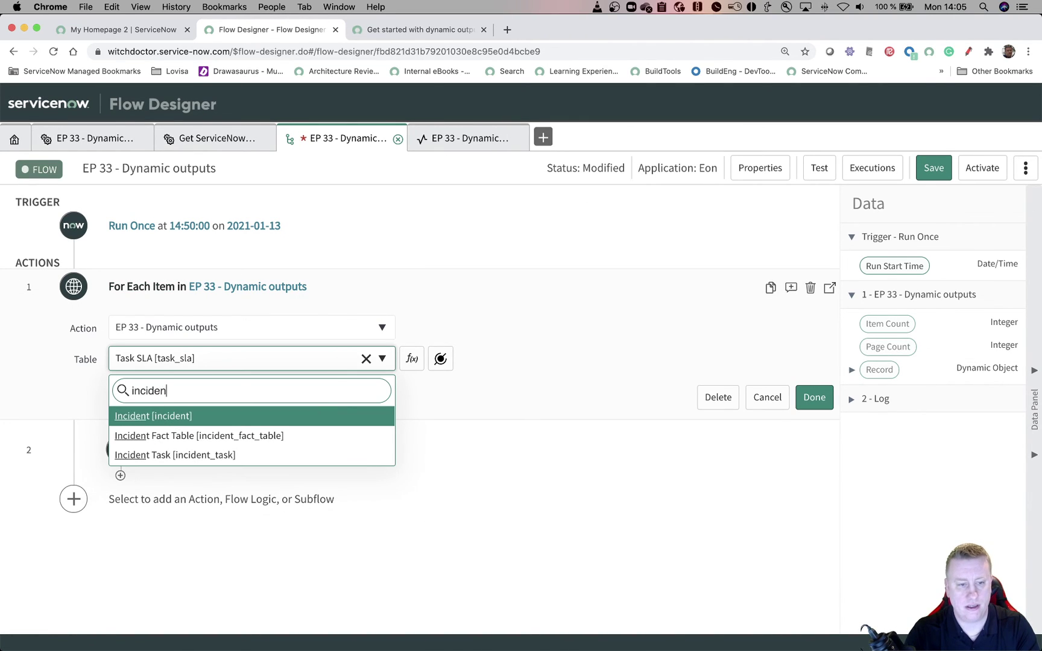
{"action": "key", "text": "Return"}
{"action": "left_click", "coordinate": [569, 218]}
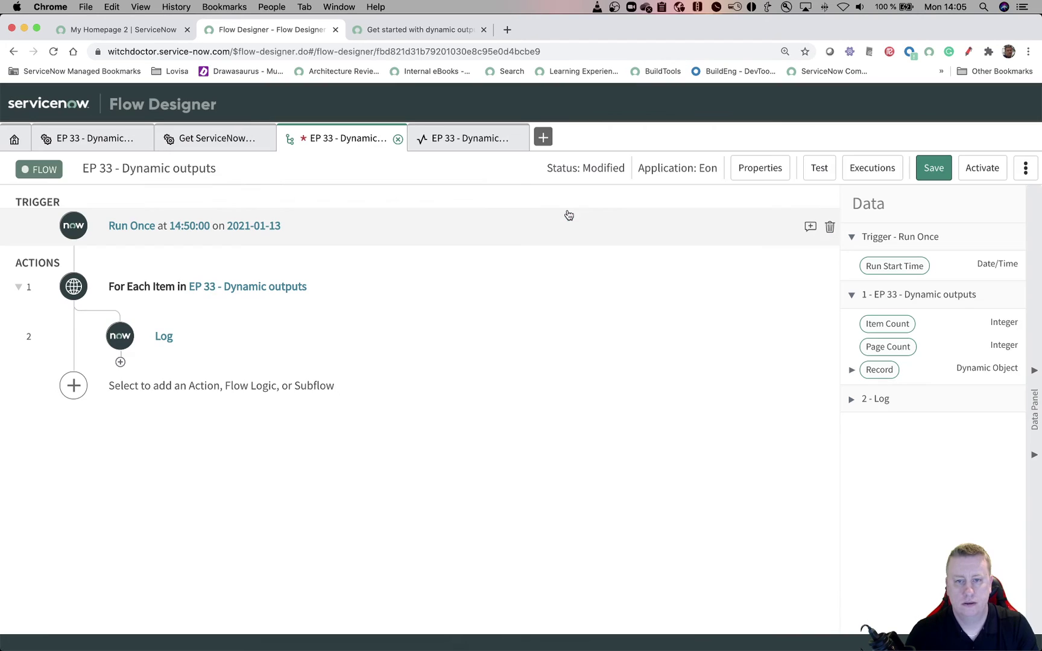
- Set the Log step's Message to the Record's Number field
{"action": "left_click", "coordinate": [169, 339]}
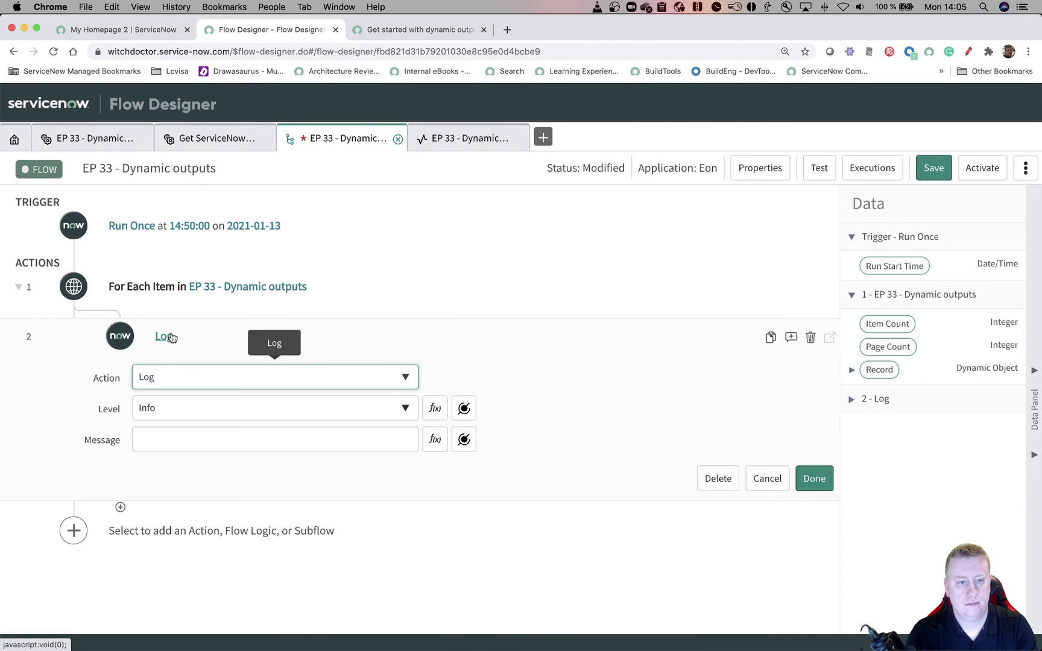
{"action": "left_click", "coordinate": [852, 370]}
{"action": "scroll", "coordinate": [926, 444], "scroll_direction": "down", "scroll_amount": 15}
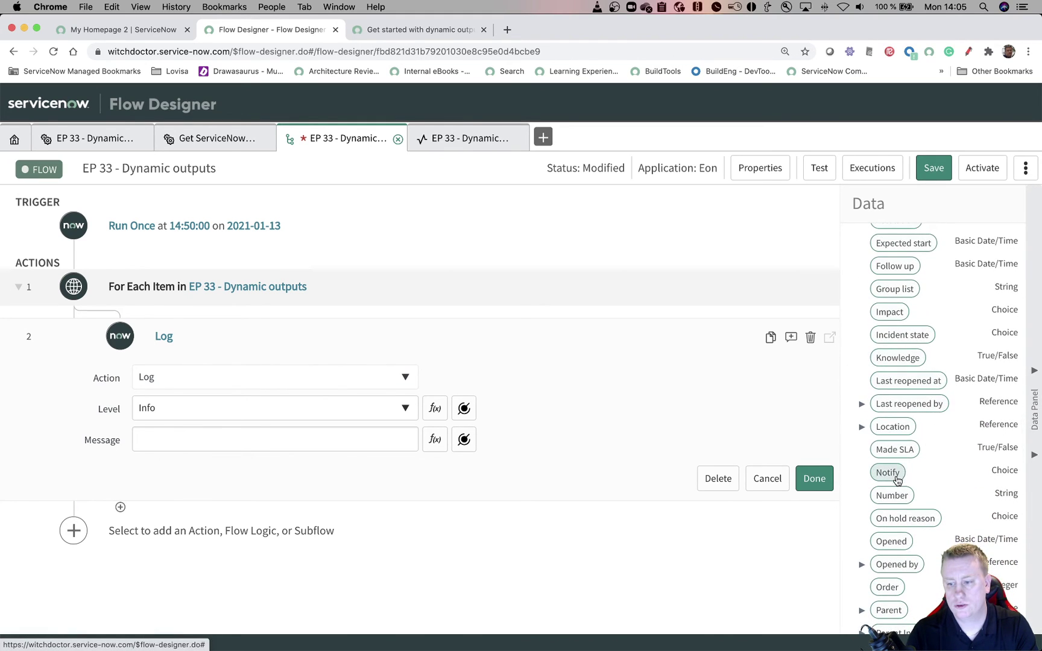
{"action": "left_click_drag", "start_coordinate": [893, 495], "coordinate": [347, 441]}
- Rerun the flow test and step through the logged incident Numbers across loop iterations
{"action": "left_click", "coordinate": [813, 478]}
{"action": "left_click", "coordinate": [818, 169]}
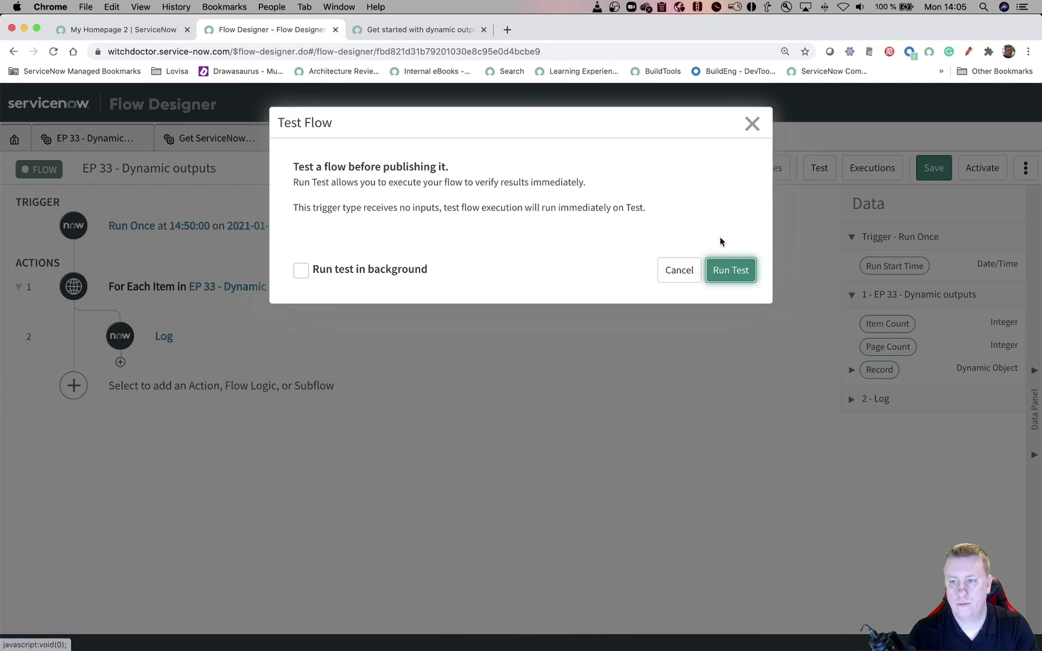
{"action": "left_click", "coordinate": [741, 281]}
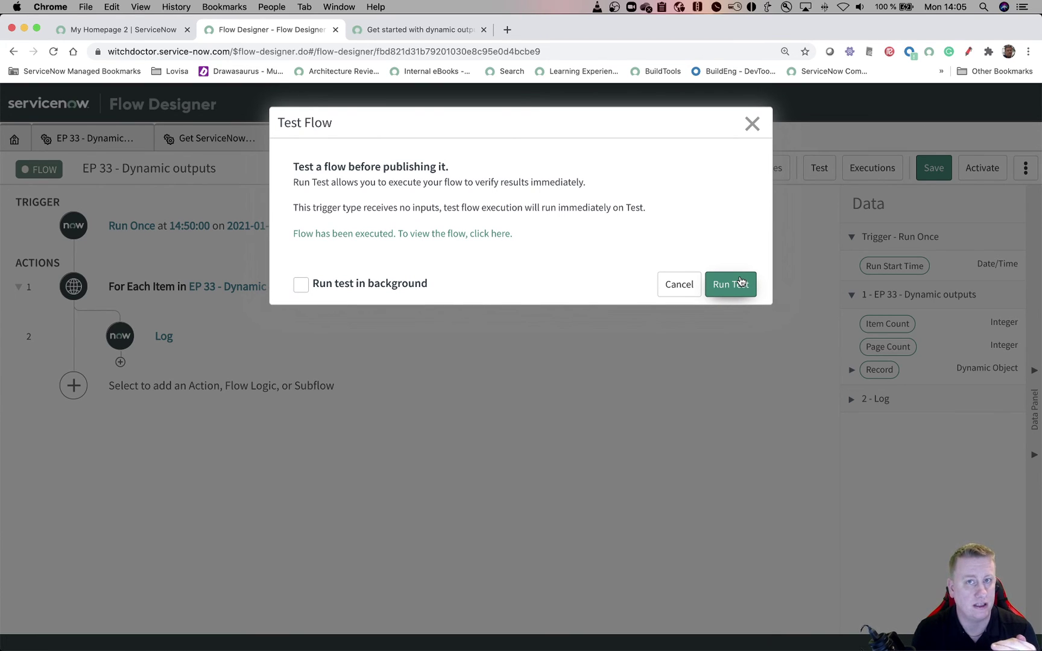
{"action": "left_click", "coordinate": [424, 236]}
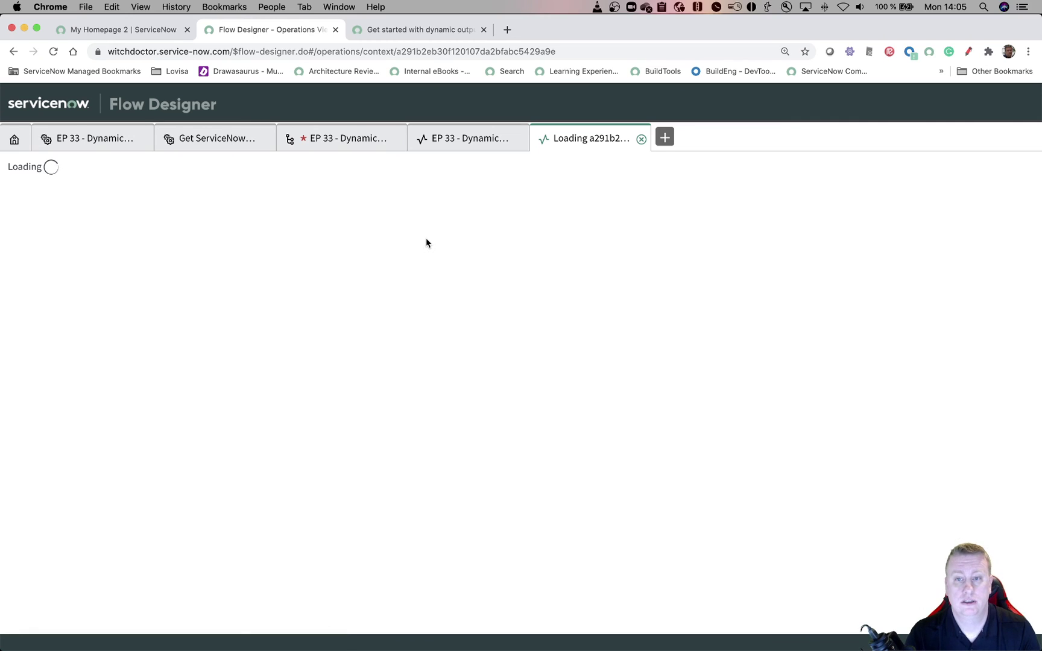
{"action": "left_click", "coordinate": [146, 430]}
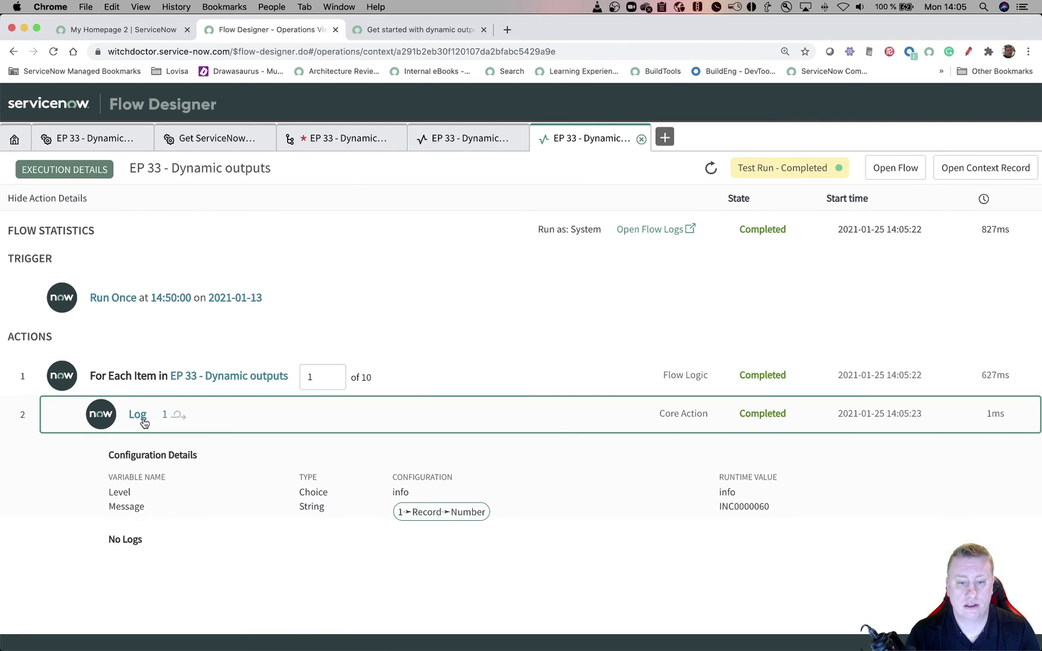
{"action": "left_click", "coordinate": [332, 373]}
{"action": "left_click", "coordinate": [332, 373]}
{"action": "left_click", "coordinate": [331, 373]}
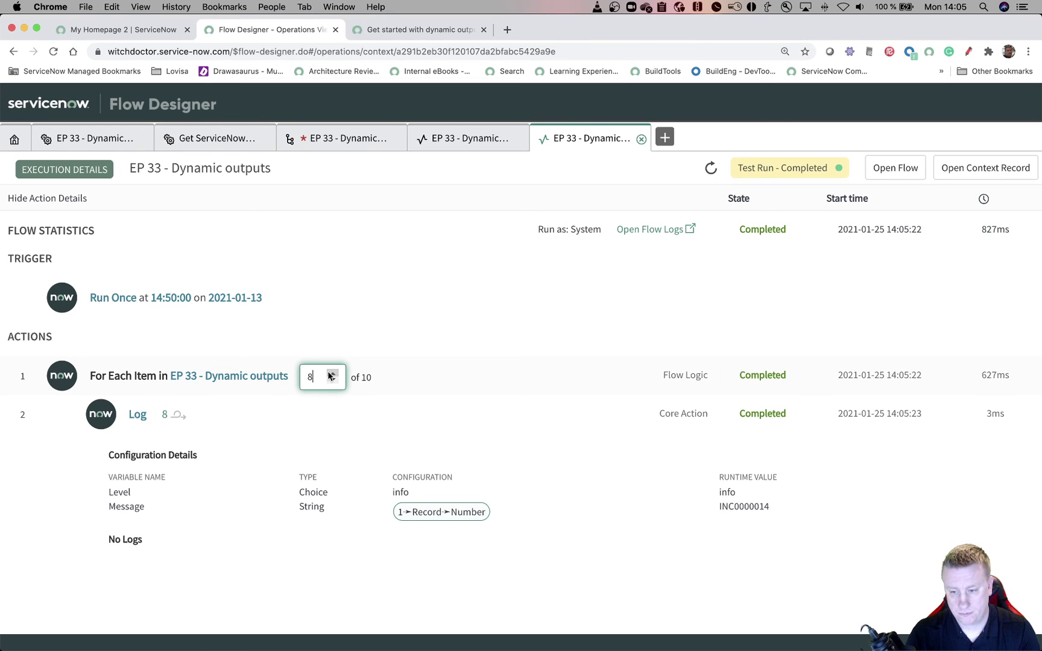